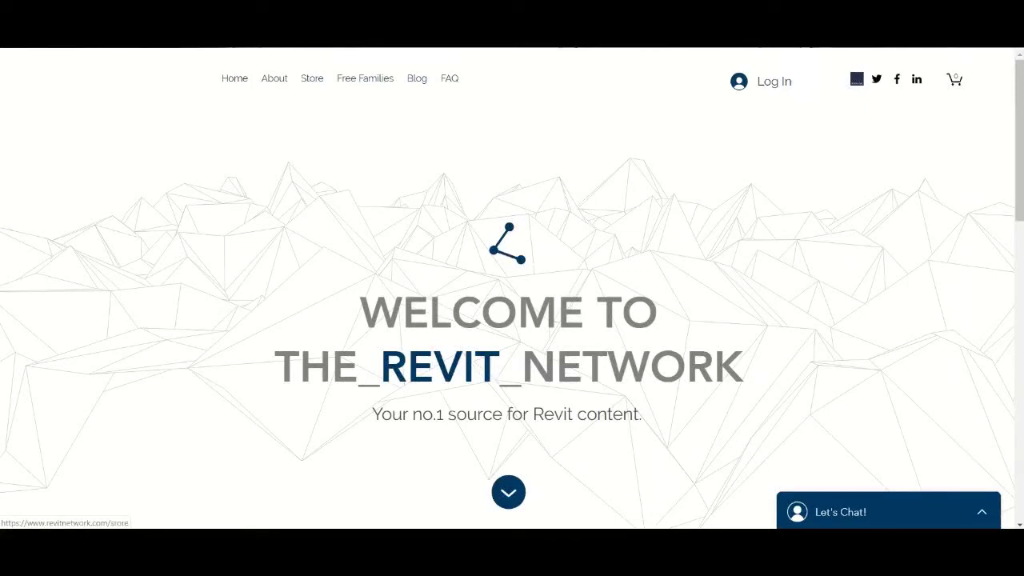
# Open the Revit Network website's store page to view the Revit template libraries on offer.
pyautogui.click(312, 78)
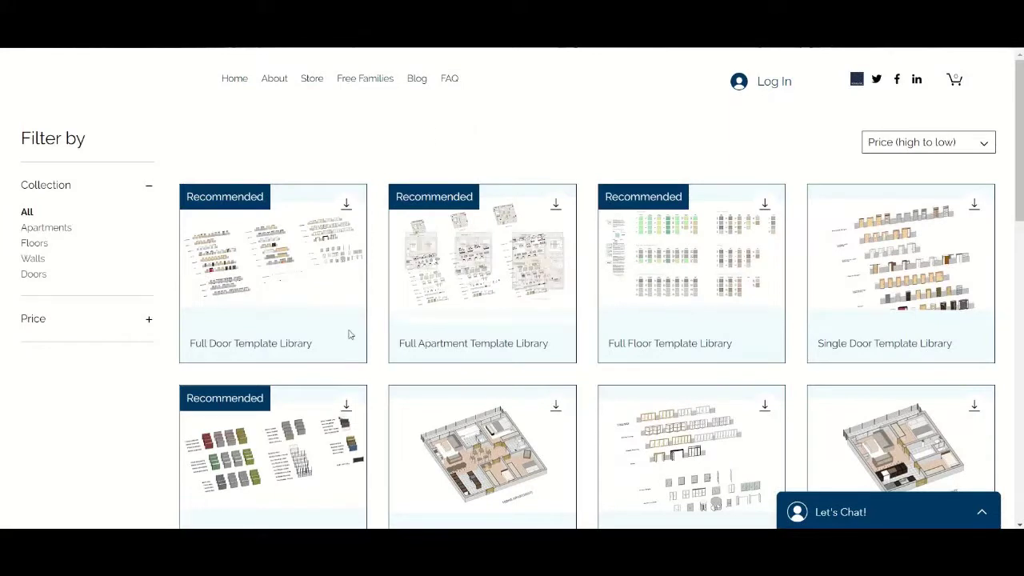
pyautogui.click(272, 538)
pyautogui.click(253, 206)
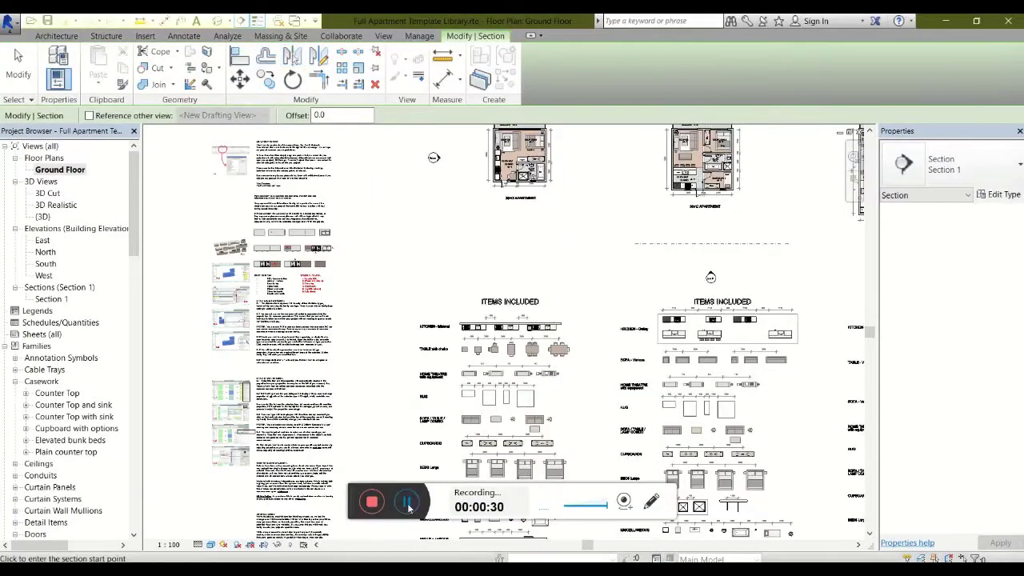
# Leave the Section command and open the default 3D view of the apartment library, focused on the 36m2 apartment.
pyautogui.click(238, 21)
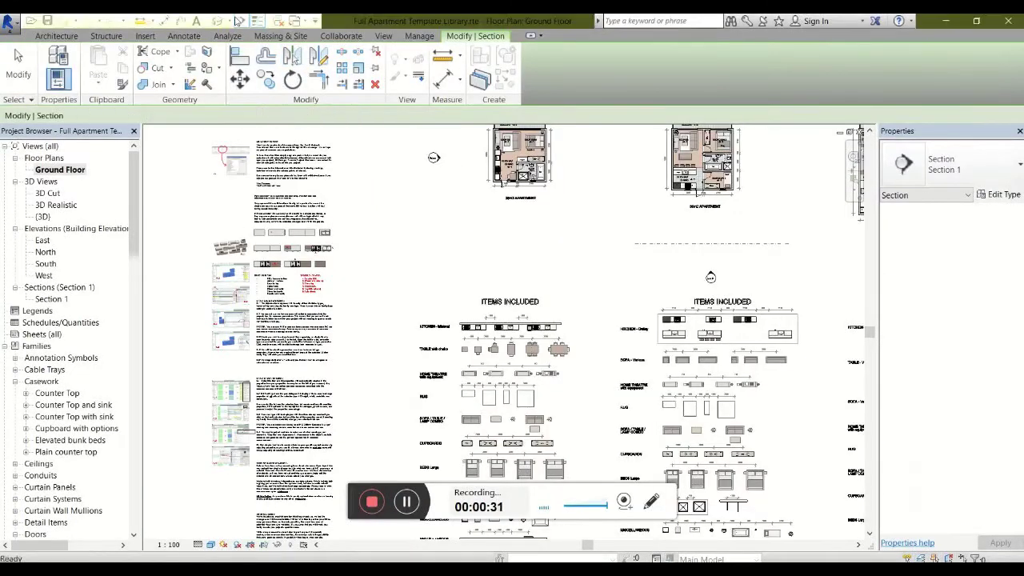
pyautogui.click(218, 22)
pyautogui.click(18, 64)
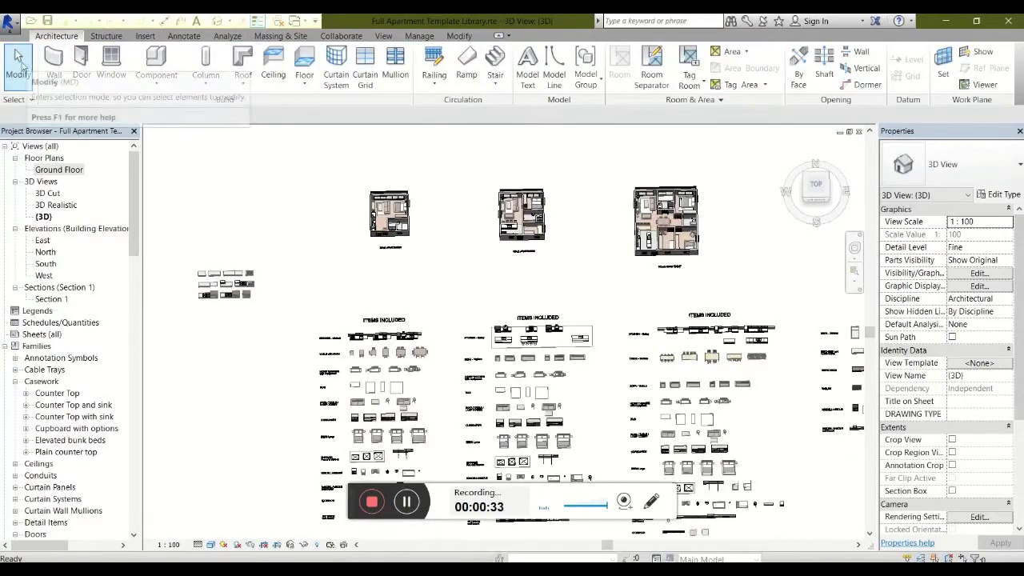
pyautogui.scroll(8, 385, 206)
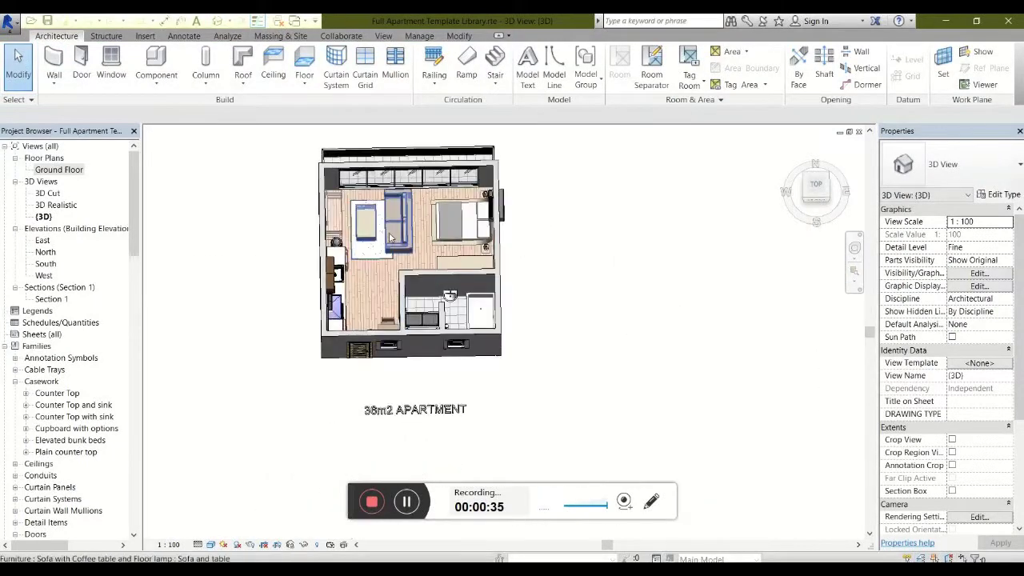
# Select the sofa with coffee table in the 36m2 apartment and examine the furnished layout from several sides.
pyautogui.click(446, 273)
pyautogui.keyDown('shift'); pyautogui.moveTo(447, 273); pyautogui.dragTo(468, 335, button='middle'); pyautogui.keyUp('shift')
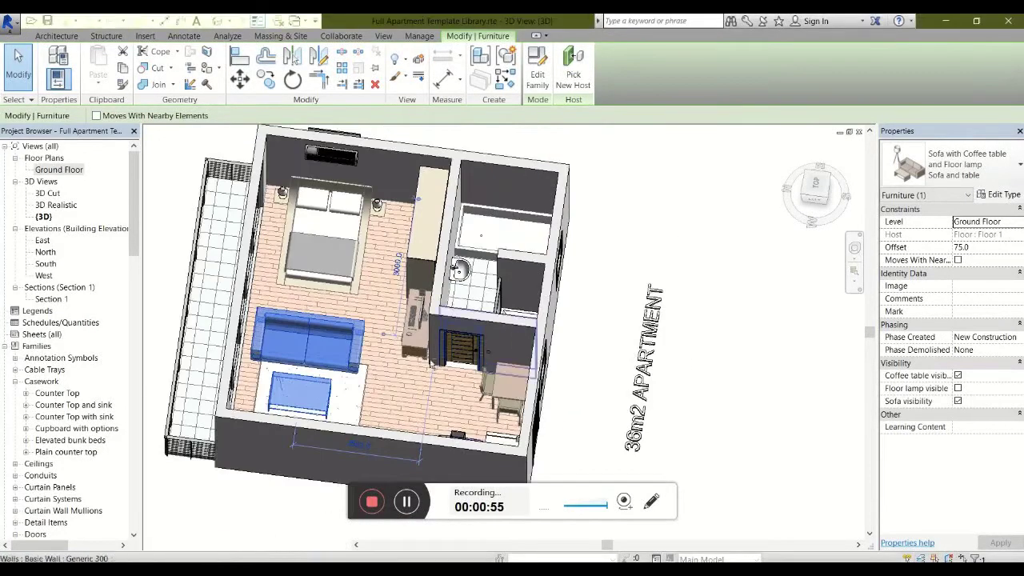
pyautogui.keyDown('shift'); pyautogui.moveTo(432, 364); pyautogui.dragTo(389, 478, button='middle'); pyautogui.keyUp('shift')
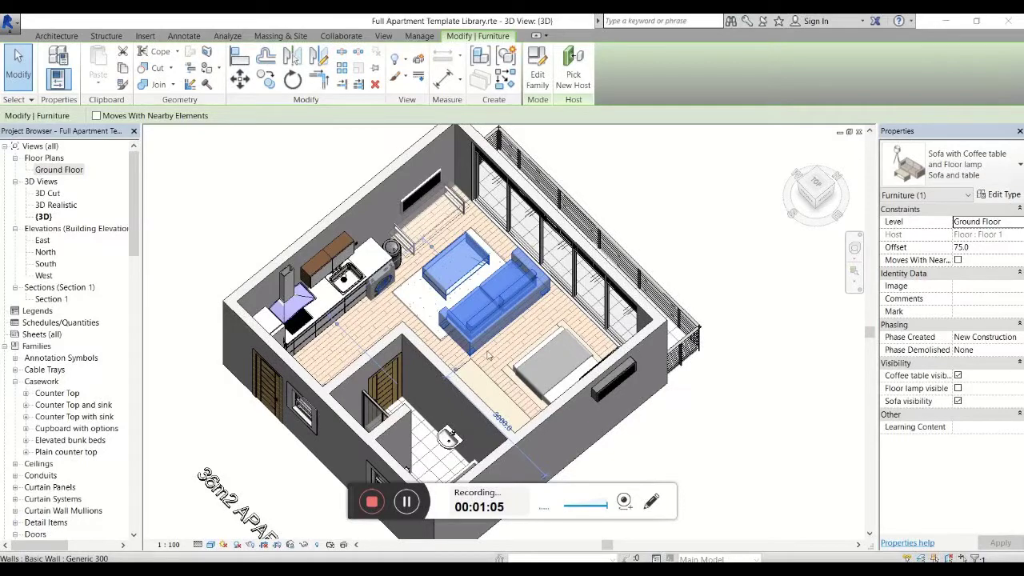
pyautogui.keyDown('shift'); pyautogui.moveTo(505, 357); pyautogui.dragTo(368, 400, button='middle'); pyautogui.keyUp('shift')
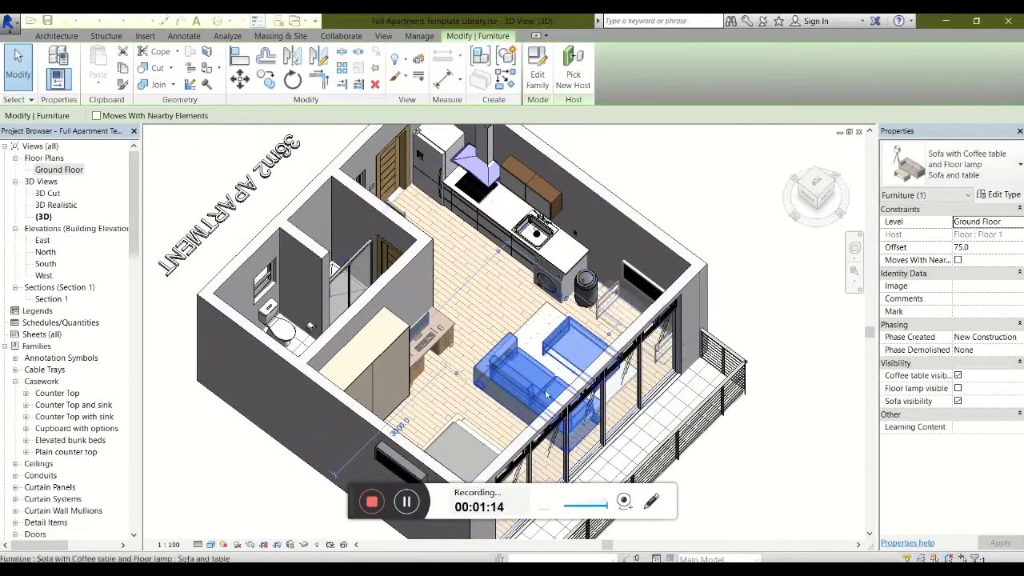
pyautogui.keyDown('shift'); pyautogui.moveTo(546, 394); pyautogui.dragTo(312, 380, button='middle'); pyautogui.keyUp('shift')
pyautogui.scroll(1, 481, 267)
pyautogui.press('Escape')
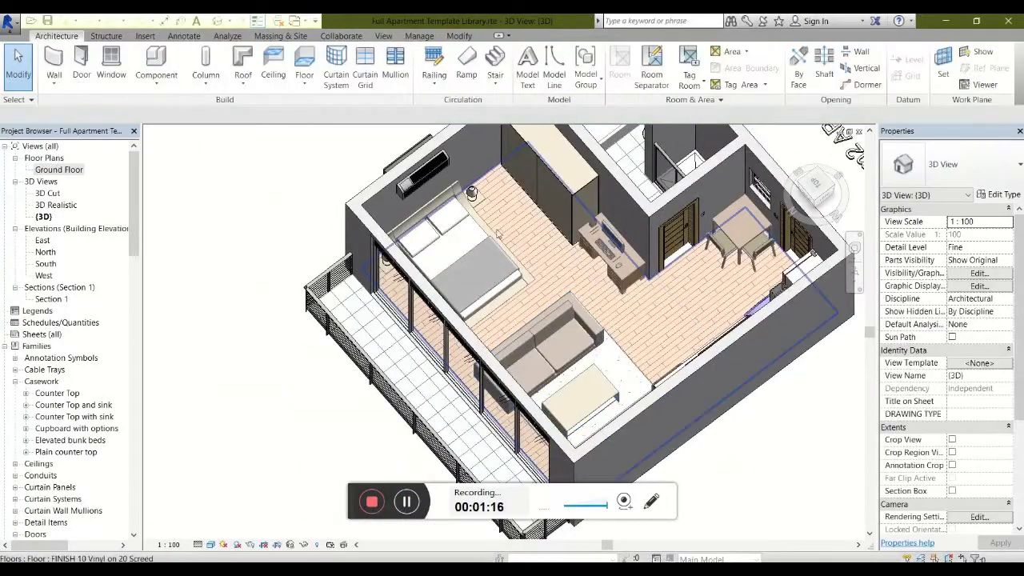
# Change the double bed in the 36m2 apartment to the Bed Parametric type Euro King.
pyautogui.click(486, 236)
pyautogui.moveTo(518, 261); pyautogui.dragTo(391, 265, button='middle')
pyautogui.scroll(1, 392, 266)
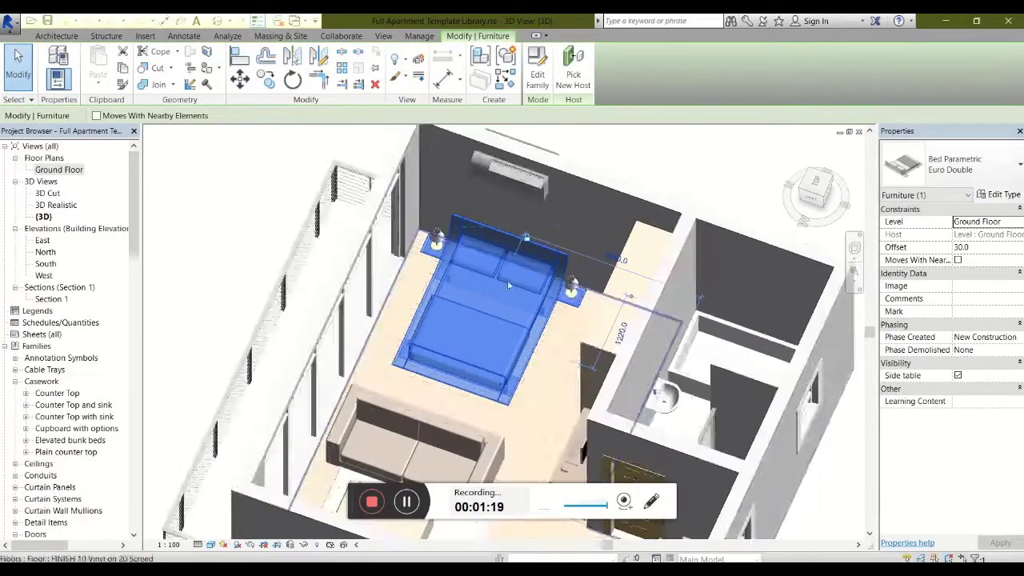
pyautogui.click(953, 164)
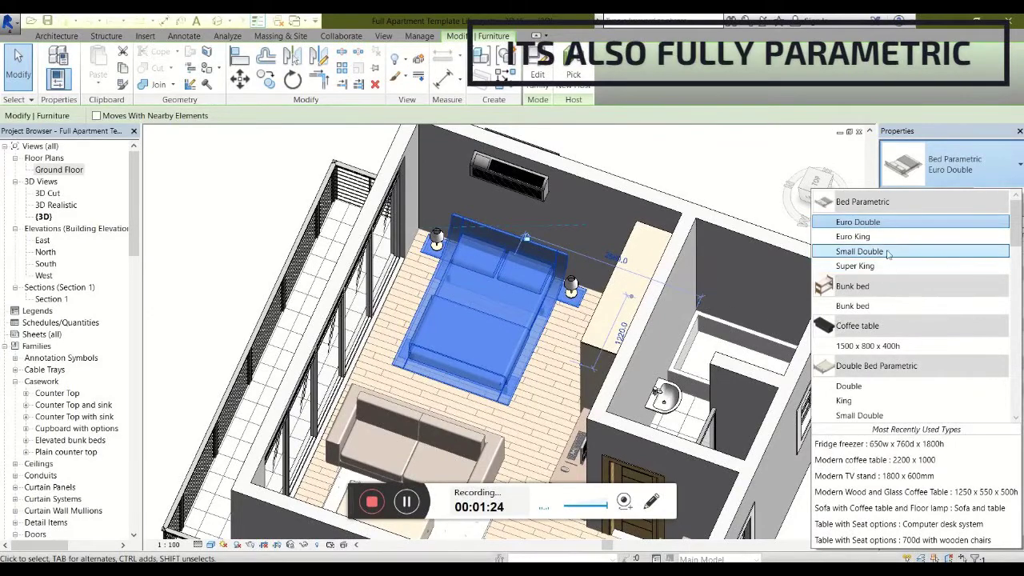
pyautogui.click(865, 241)
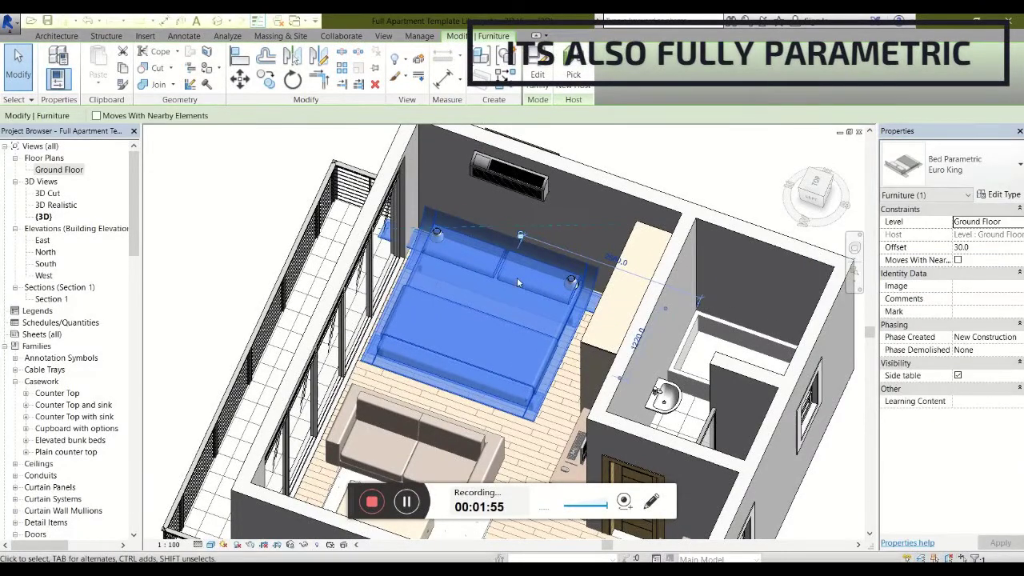
# Try the 1200w double-door type on the cupboard beside the desk, and switch it to 2000w x 600d x 2400 h no doors.
pyautogui.keyDown('shift'); pyautogui.moveTo(517, 278); pyautogui.dragTo(672, 360, button='middle'); pyautogui.keyUp('shift')
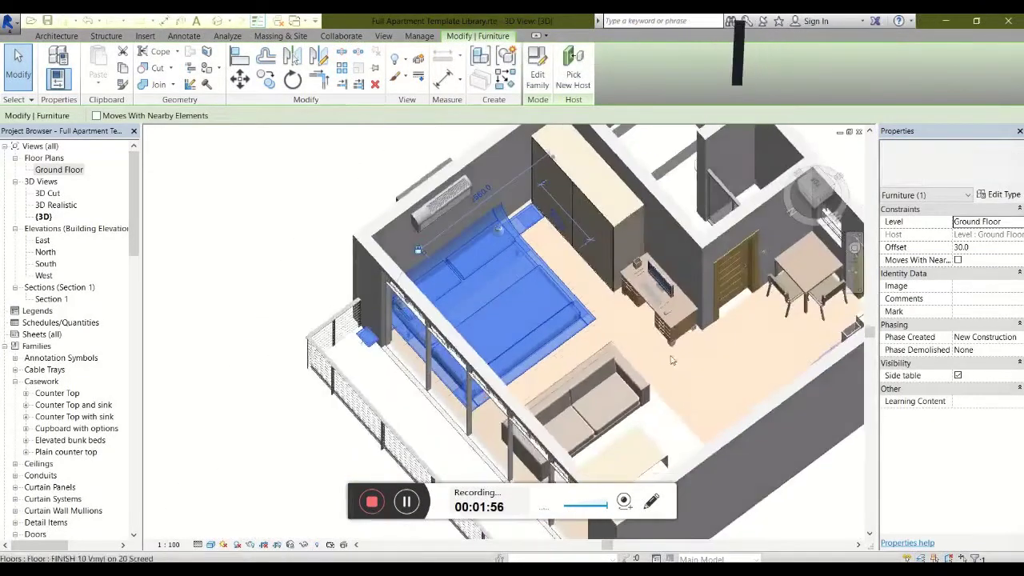
pyautogui.keyDown('shift'); pyautogui.moveTo(593, 260); pyautogui.dragTo(632, 376, button='middle'); pyautogui.keyUp('shift')
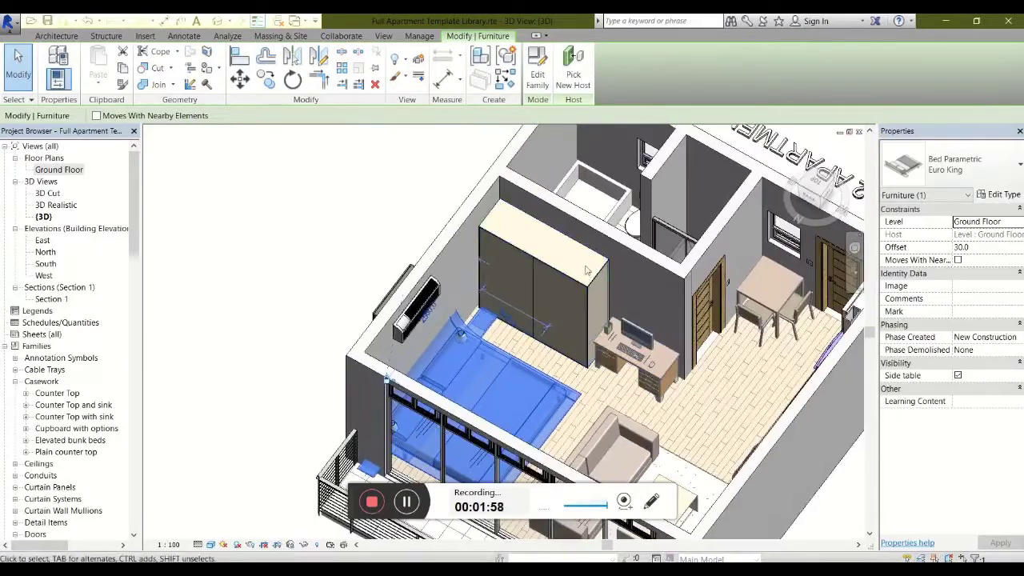
pyautogui.scroll(2, 593, 284)
pyautogui.click(593, 293)
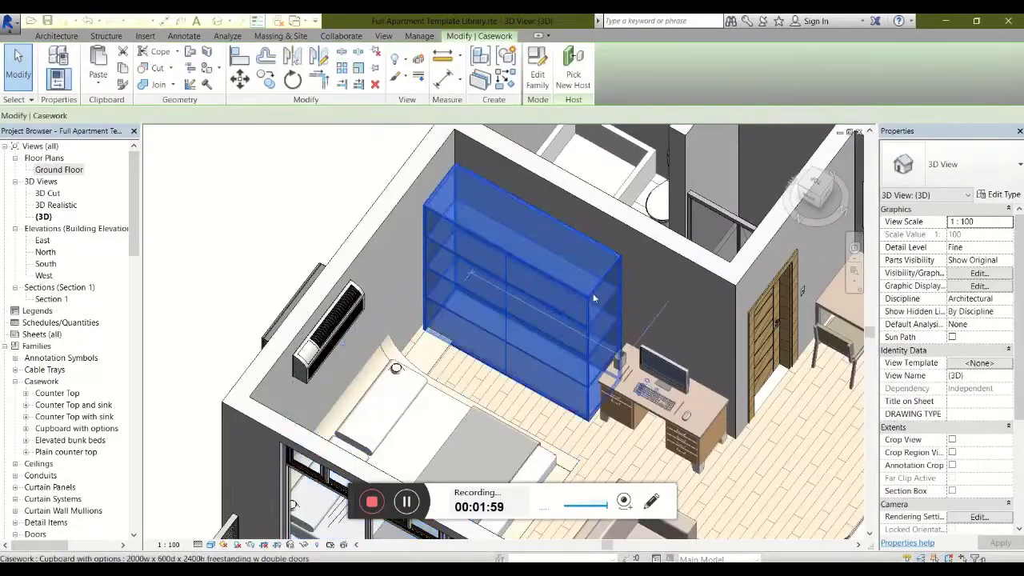
pyautogui.click(931, 194)
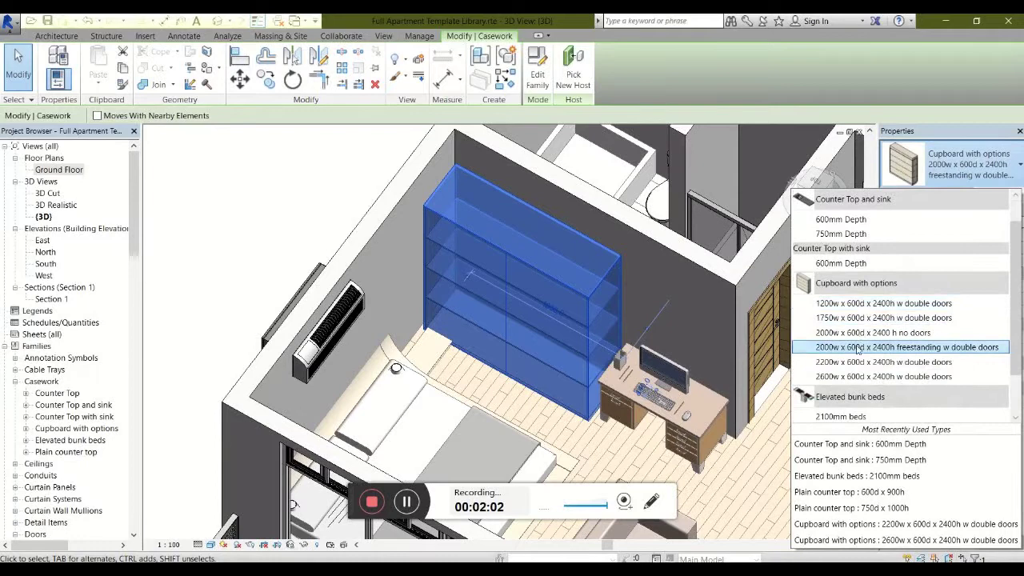
pyautogui.click(884, 304)
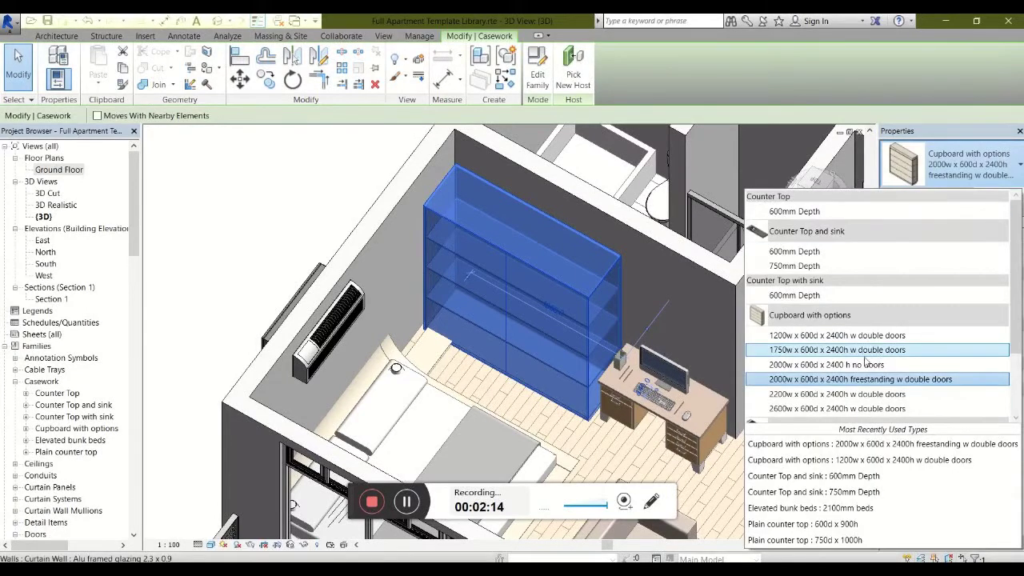
pyautogui.click(866, 364)
pyautogui.press('Escape')
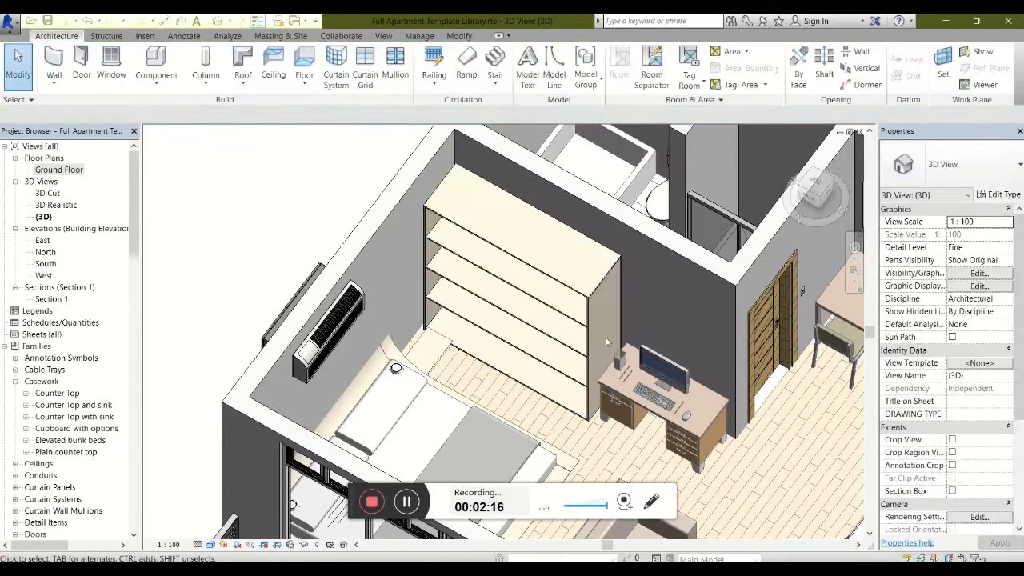
# Examine the type properties of the cupboard beside the desk, including its shelf and door parameters.
pyautogui.click(579, 316)
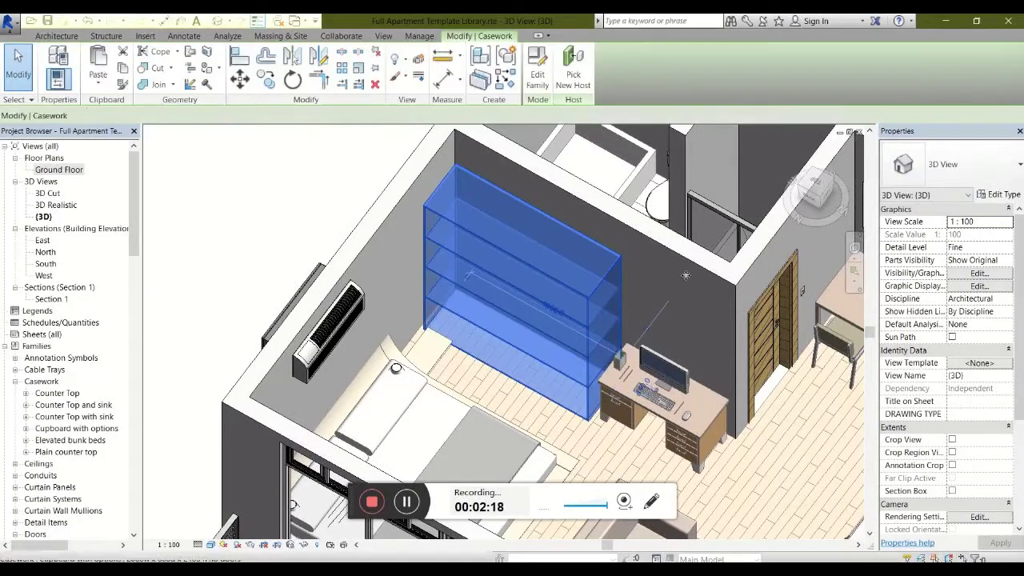
pyautogui.click(994, 195)
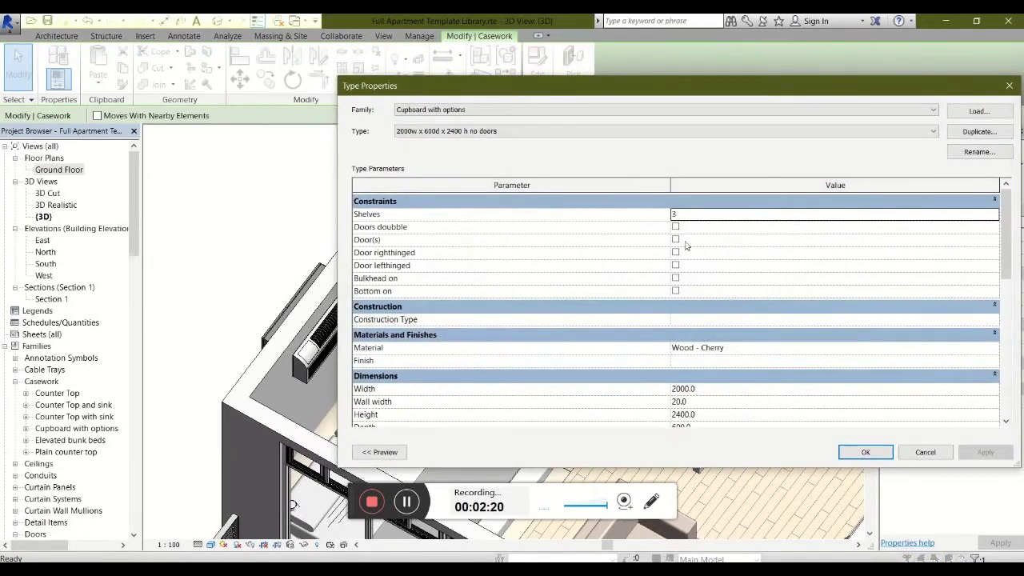
pyautogui.click(866, 452)
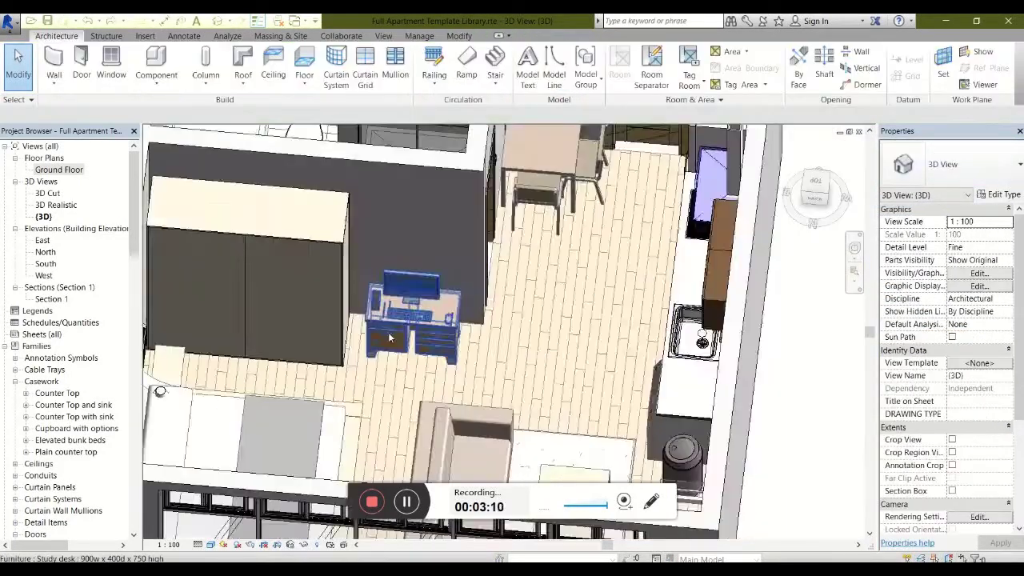
# Examine the included furniture samples, from the minimal kitchens to the tables and home theatre sets.
pyautogui.scroll(-5, 388, 332)
pyautogui.keyDown('shift'); pyautogui.moveTo(388, 332); pyautogui.dragTo(589, 290, button='middle'); pyautogui.keyUp('shift')
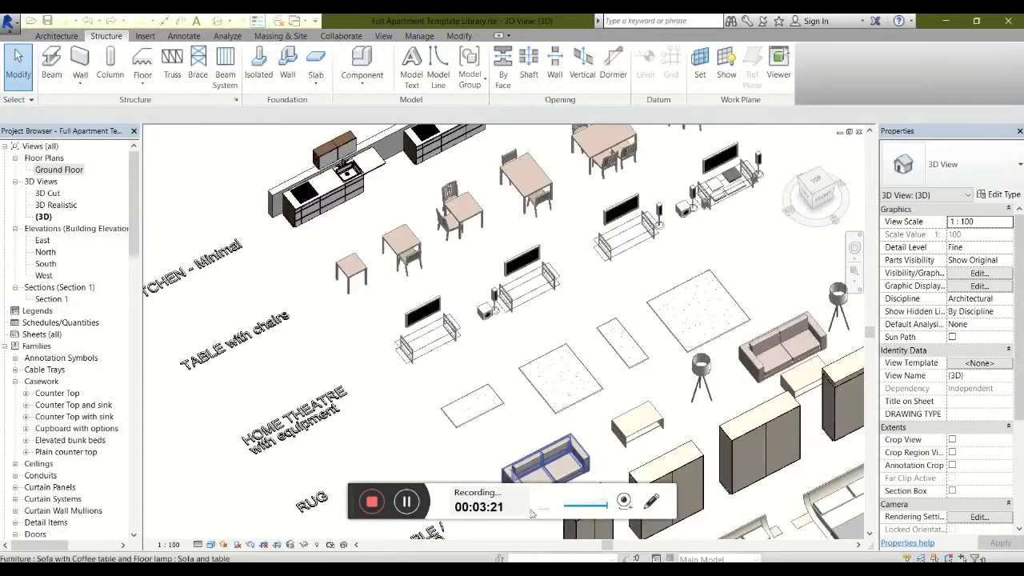
pyautogui.click(501, 344)
pyautogui.scroll(1, 457, 278)
pyautogui.moveTo(457, 277); pyautogui.dragTo(464, 325, button='middle')
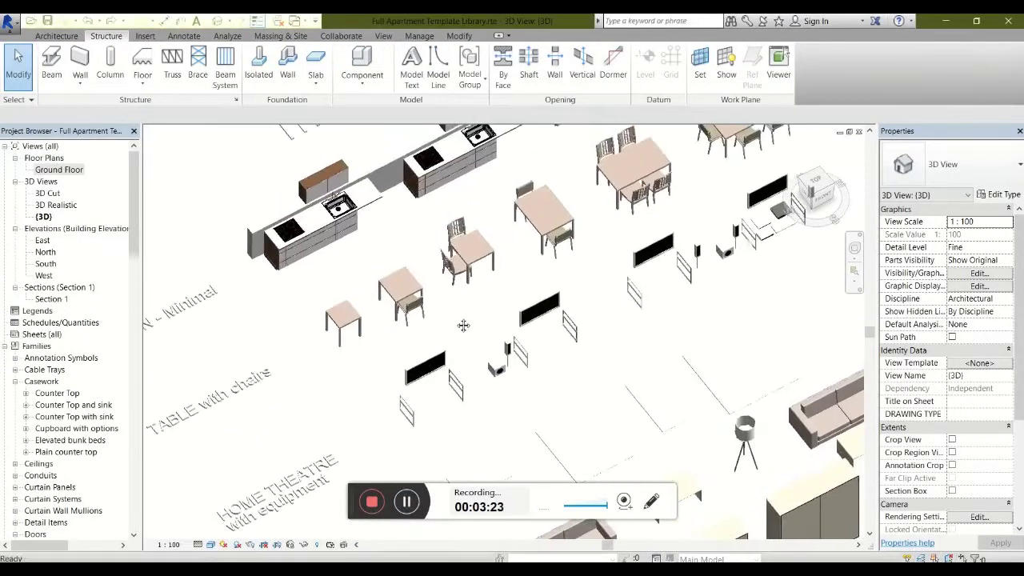
pyautogui.moveTo(355, 293); pyautogui.dragTo(415, 319, button='middle')
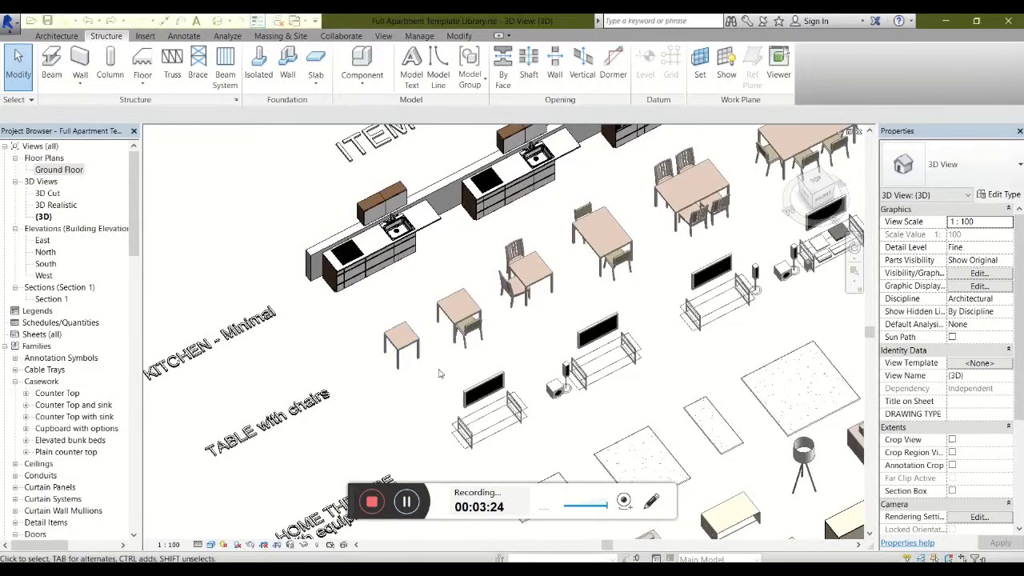
pyautogui.scroll(2, 408, 376)
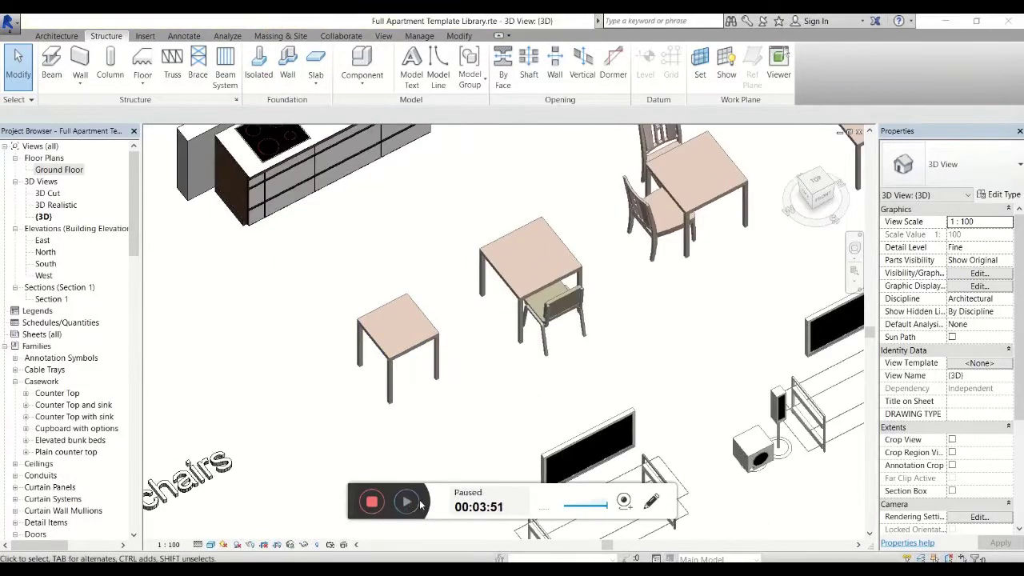
# Examine the row of tables with chairs, from the smallest table to the six-chair dining table.
pyautogui.scroll(-3, 442, 388)
pyautogui.scroll(3, 440, 388)
pyautogui.click(440, 387)
pyautogui.scroll(-2, 440, 388)
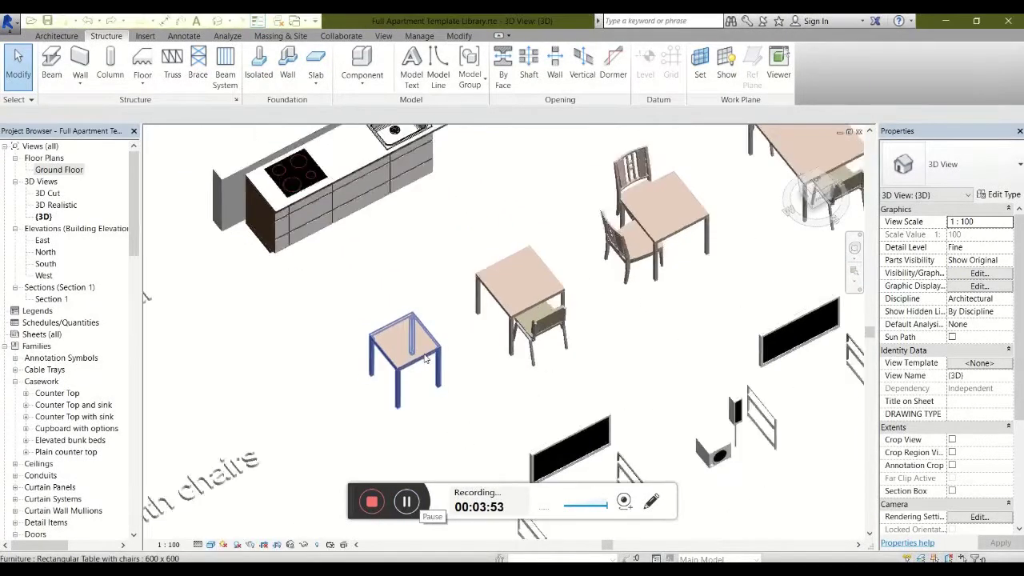
pyautogui.moveTo(647, 323); pyautogui.dragTo(514, 384, button='middle')
pyautogui.scroll(-1, 506, 346)
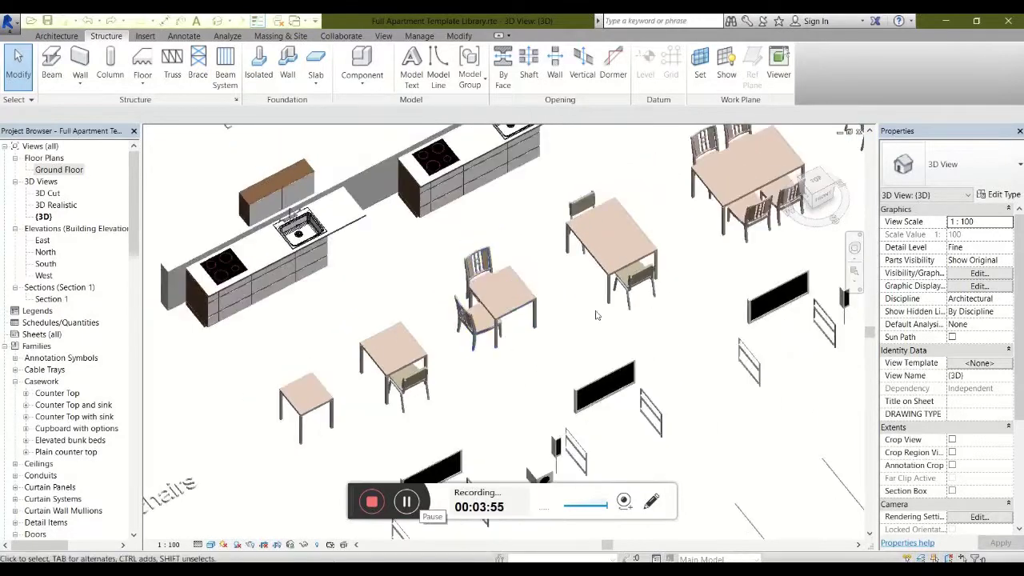
pyautogui.moveTo(653, 297); pyautogui.dragTo(606, 317, button='middle')
pyautogui.moveTo(684, 287); pyautogui.dragTo(510, 365, button='middle')
pyautogui.moveTo(713, 189); pyautogui.dragTo(649, 243, button='middle')
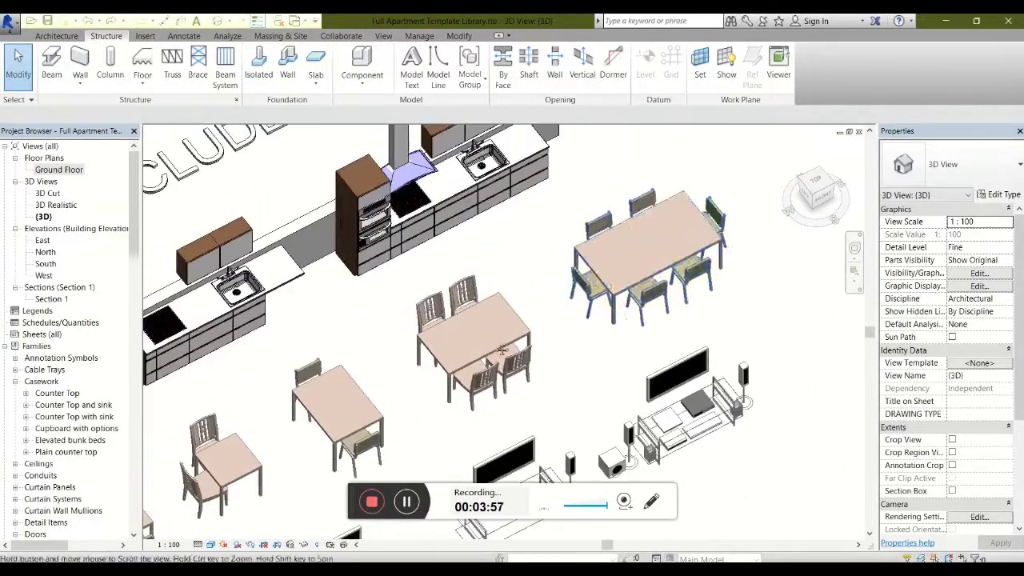
pyautogui.moveTo(471, 323); pyautogui.dragTo(679, 193, button='middle')
pyautogui.moveTo(680, 240); pyautogui.dragTo(621, 300, button='middle')
pyautogui.moveTo(458, 355); pyautogui.dragTo(565, 291, button='middle')
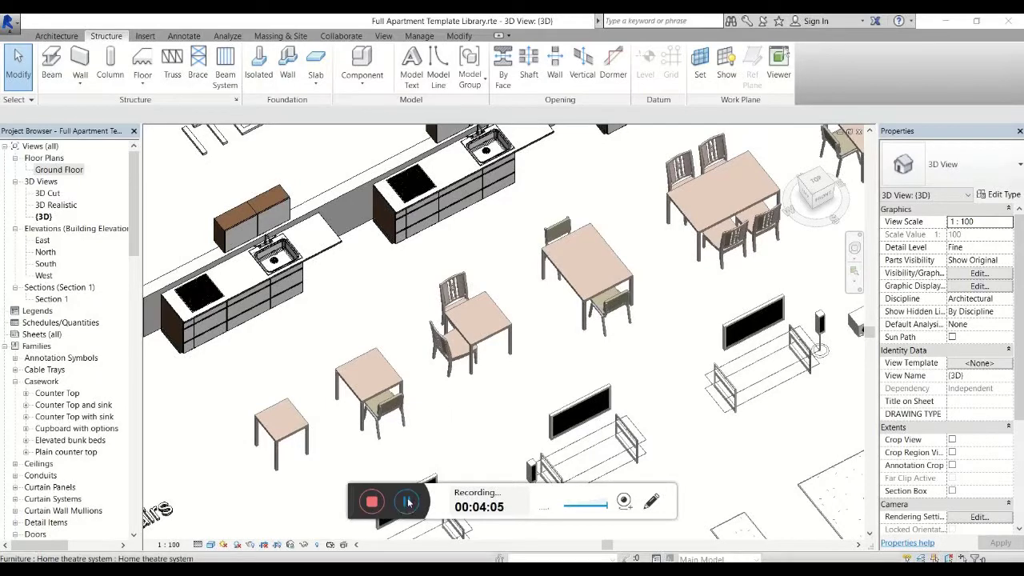
# Change the smallest table without chairs to the 900 x 1200 type and turn on its bottom, top and left chairs.
pyautogui.moveTo(429, 383); pyautogui.dragTo(496, 370, button='middle')
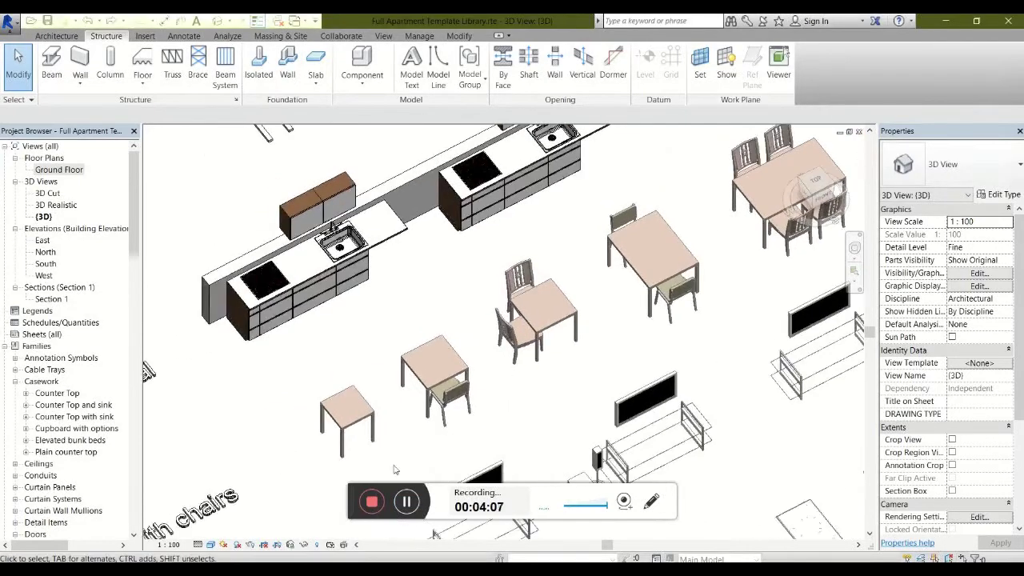
pyautogui.click(347, 427)
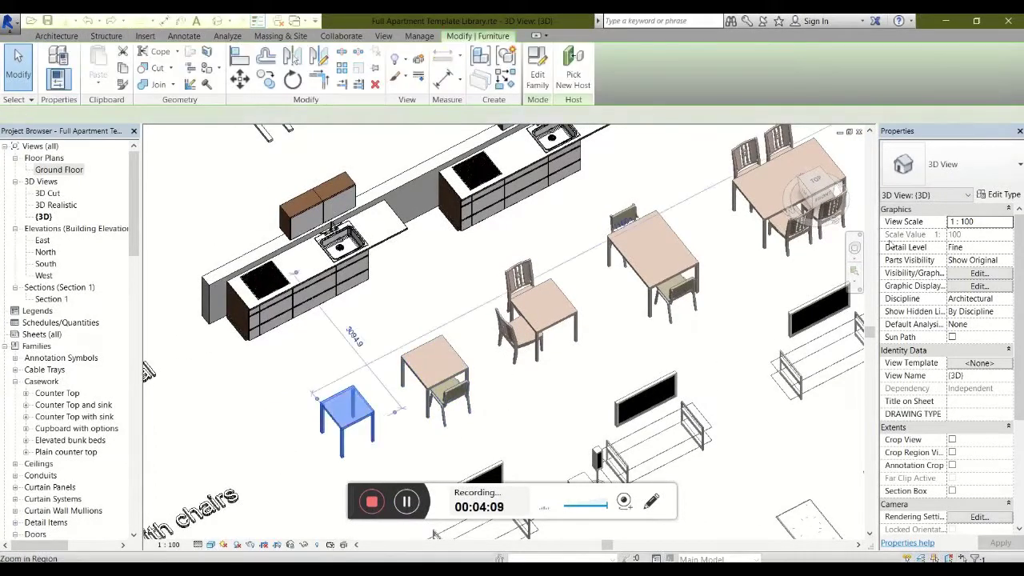
pyautogui.click(952, 164)
pyautogui.scroll(2, 893, 254)
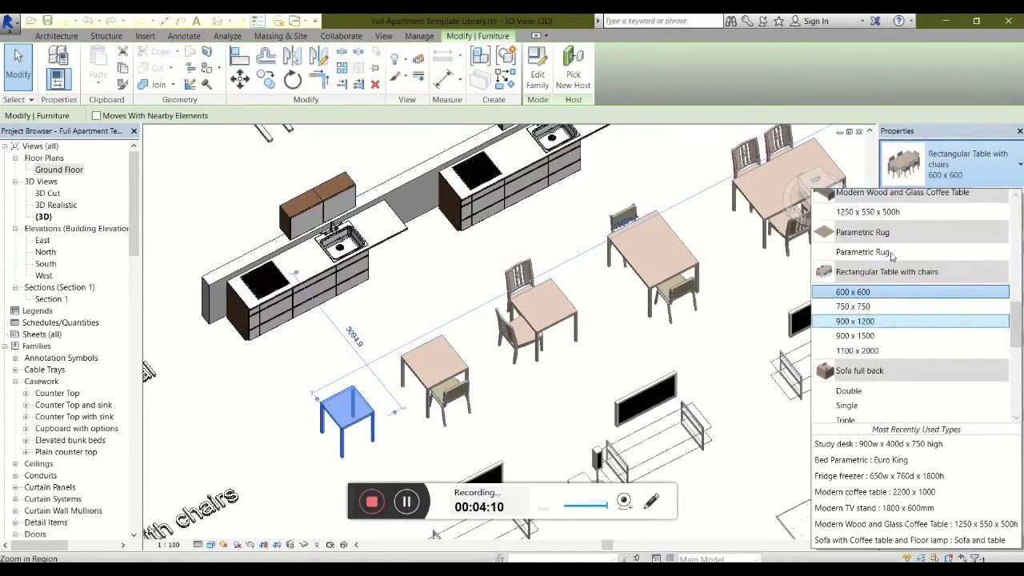
pyautogui.click(855, 321)
pyautogui.click(958, 159)
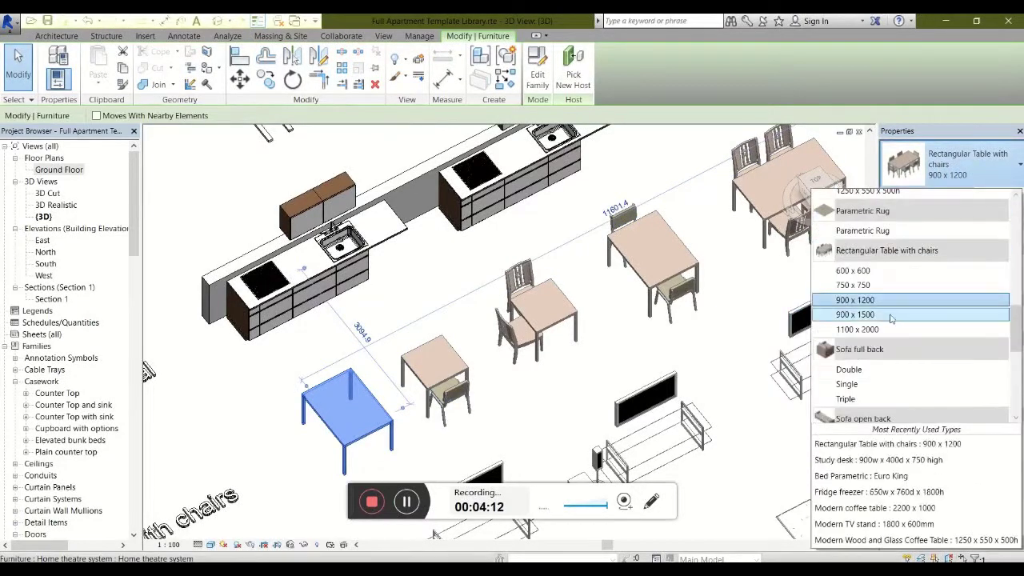
pyautogui.click(935, 298)
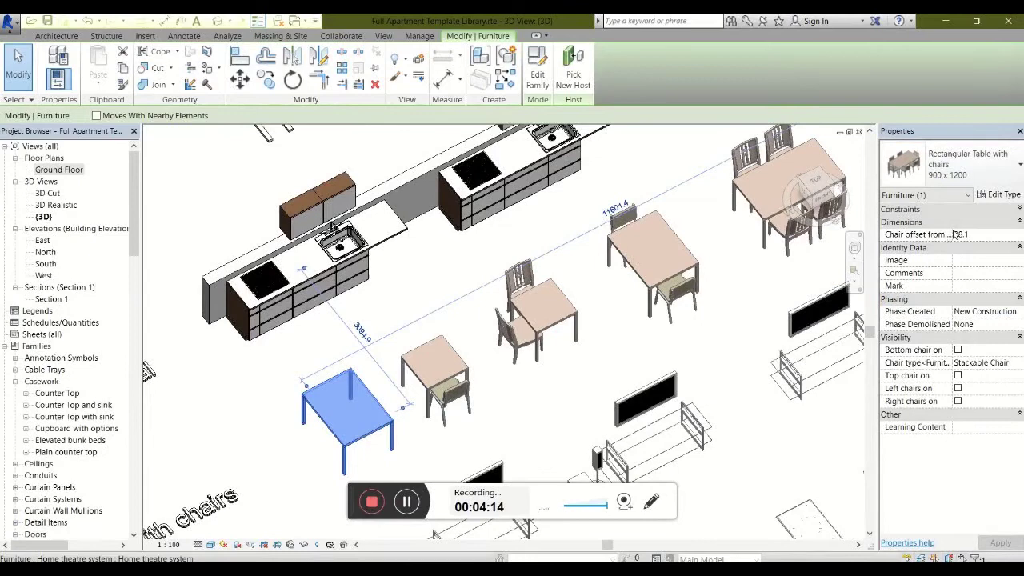
pyautogui.click(959, 350)
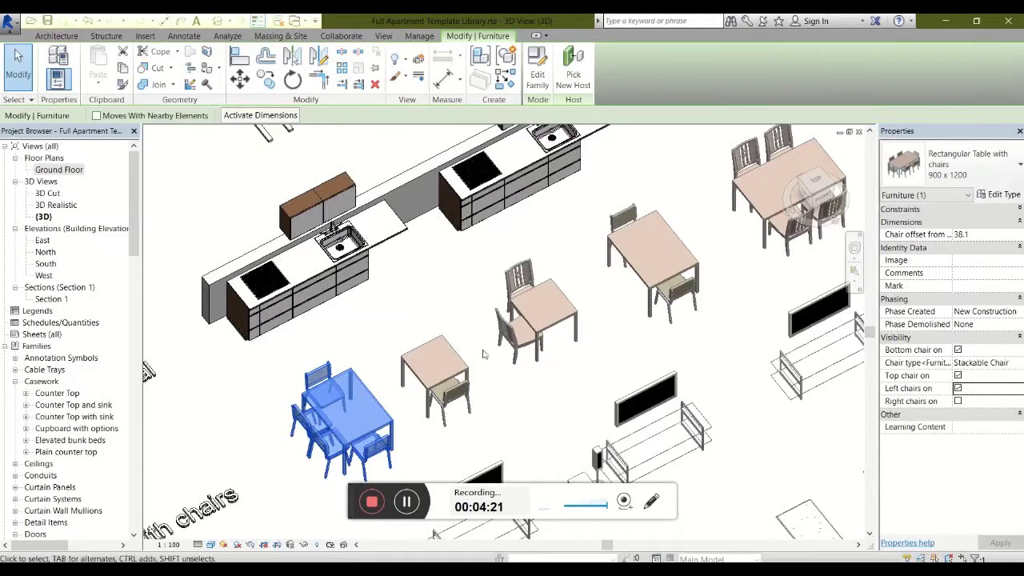
# Switch the selected table with bottom, top and left chairs to a smaller size type.
pyautogui.click(952, 167)
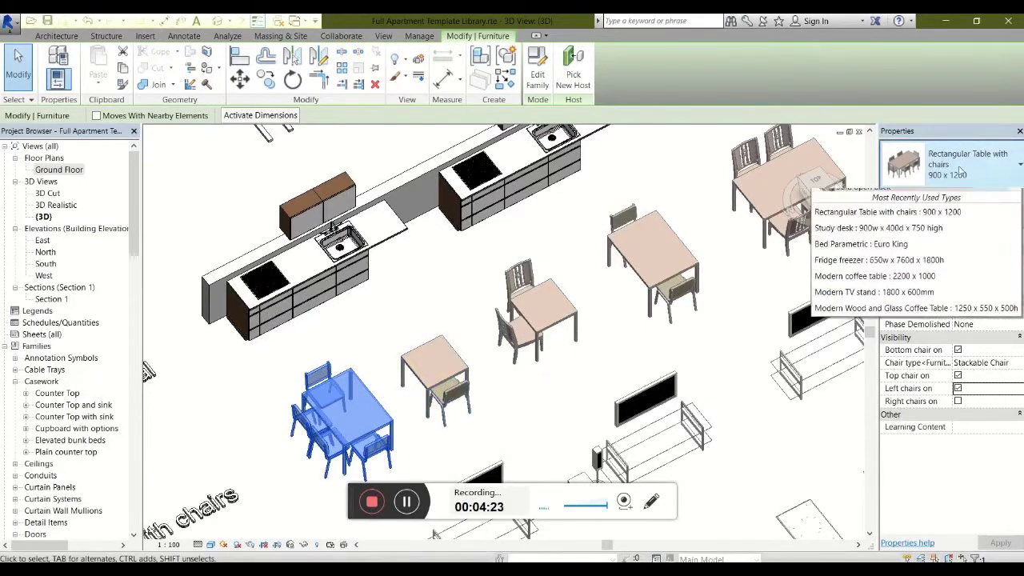
pyautogui.click(855, 320)
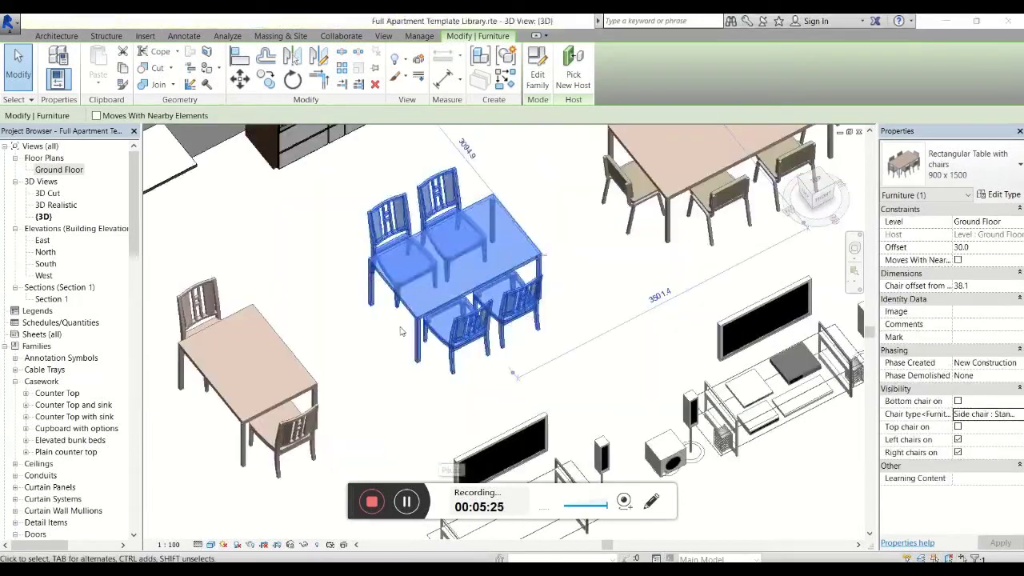
# Set the chair type of the 900 x 1200 table with two end chairs to Stackable Chair.
pyautogui.click(302, 377)
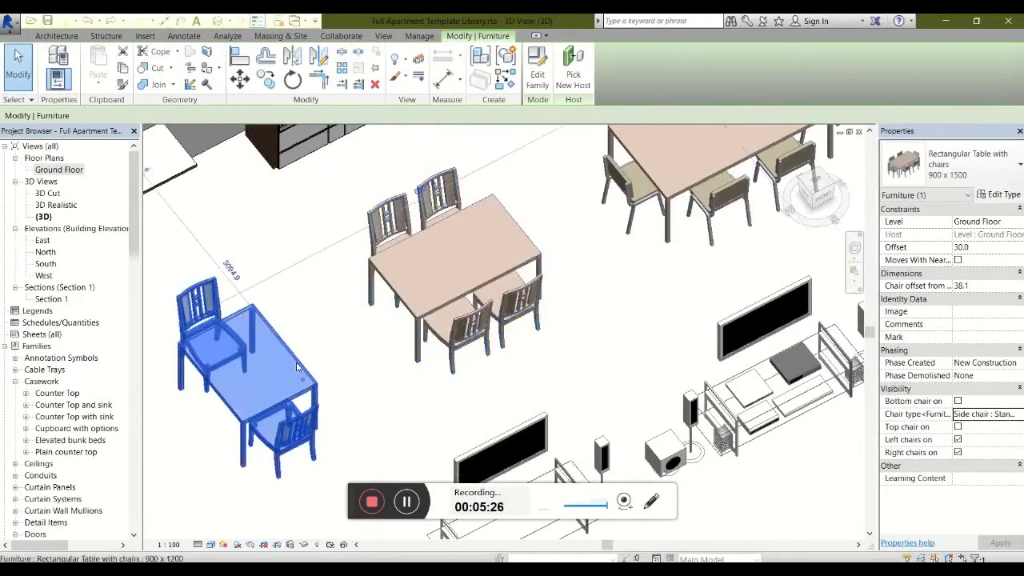
pyautogui.moveTo(501, 433); pyautogui.dragTo(685, 398, button='middle')
pyautogui.click(1020, 415)
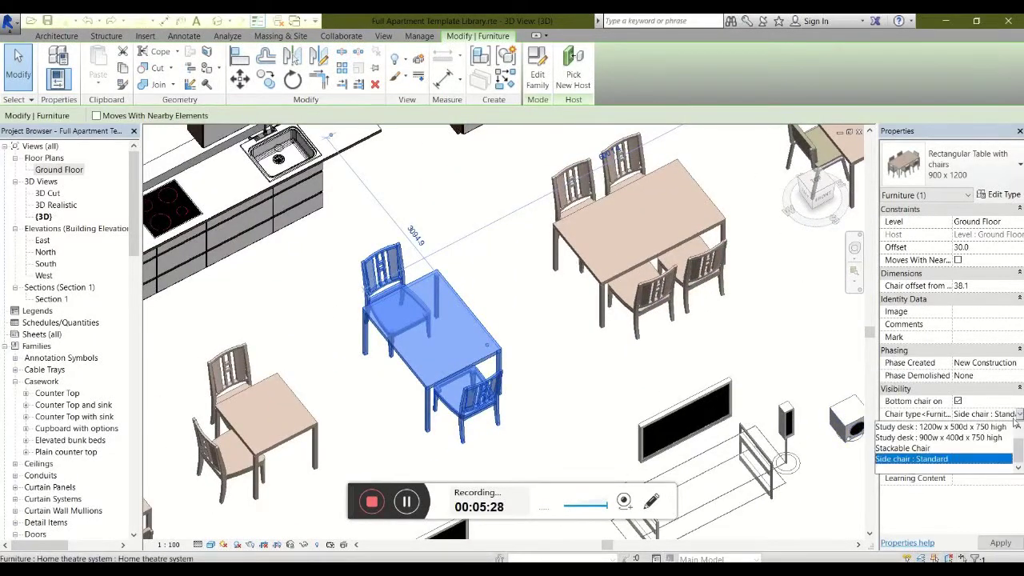
pyautogui.scroll(1, 917, 445)
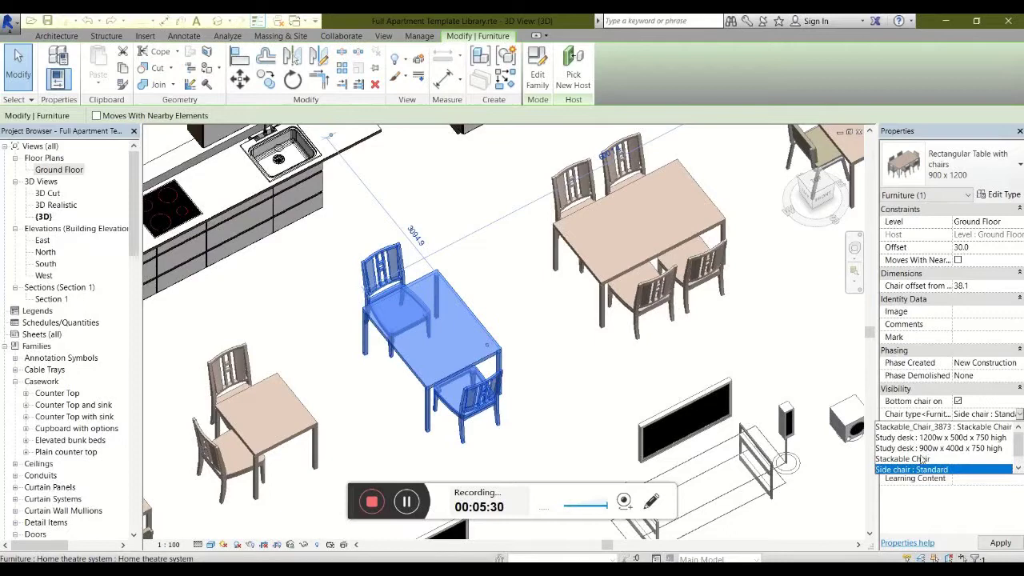
pyautogui.click(924, 460)
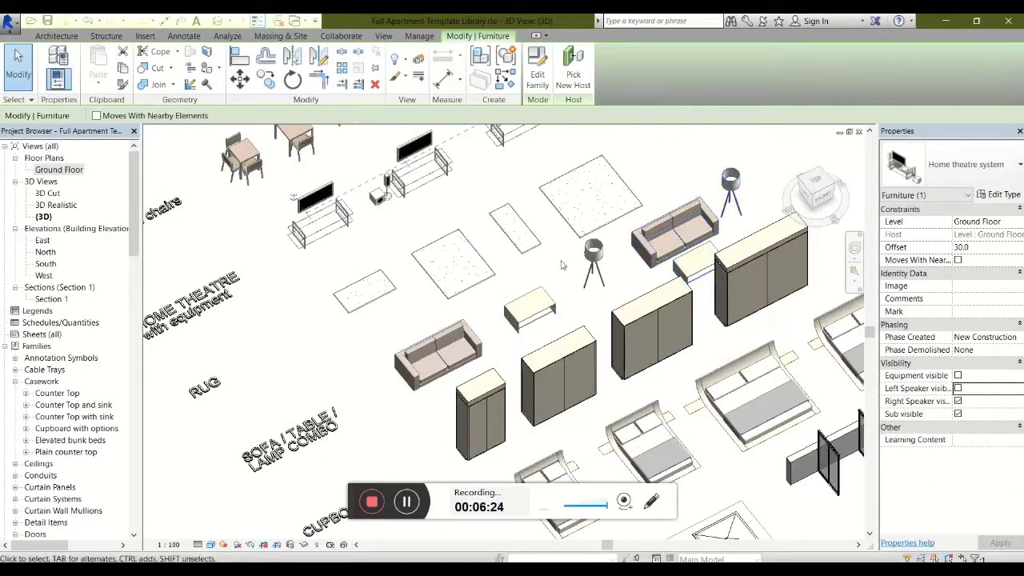
# Hide the sofa and show the floor lamp in the first sofa, coffee table and lamp combination.
pyautogui.moveTo(516, 207); pyautogui.dragTo(548, 210, button='middle')
pyautogui.moveTo(576, 365); pyautogui.dragTo(476, 336, button='middle')
pyautogui.scroll(2, 359, 310)
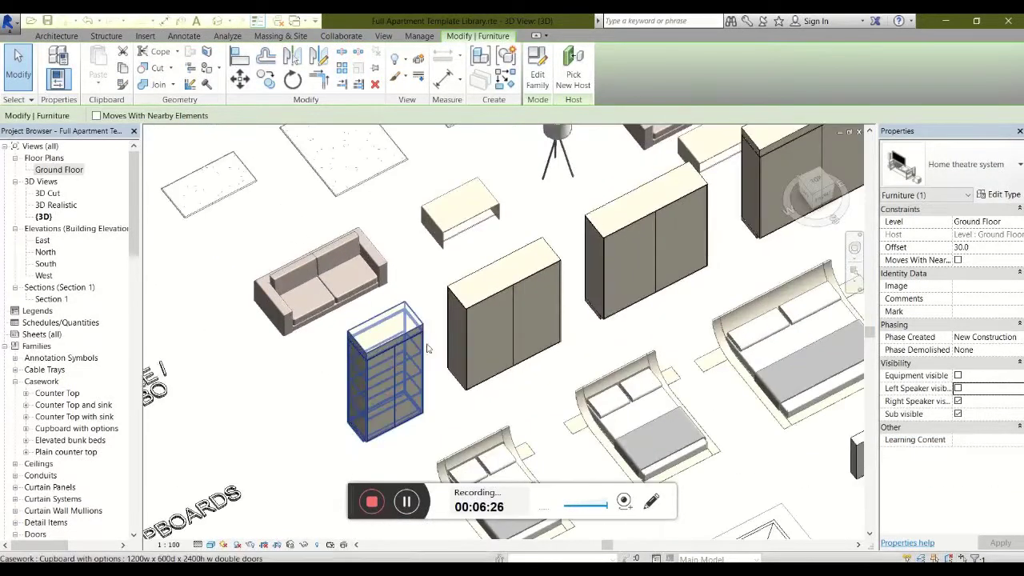
pyautogui.moveTo(338, 276); pyautogui.dragTo(408, 373, button='middle')
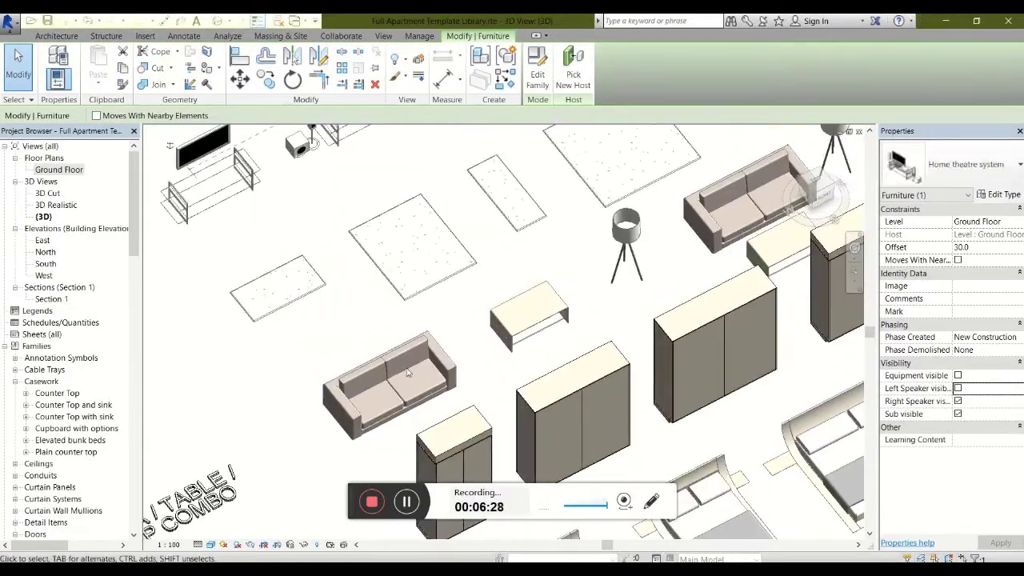
pyautogui.press('Escape')
pyautogui.click(412, 372)
pyautogui.moveTo(469, 354); pyautogui.dragTo(593, 260, button='middle')
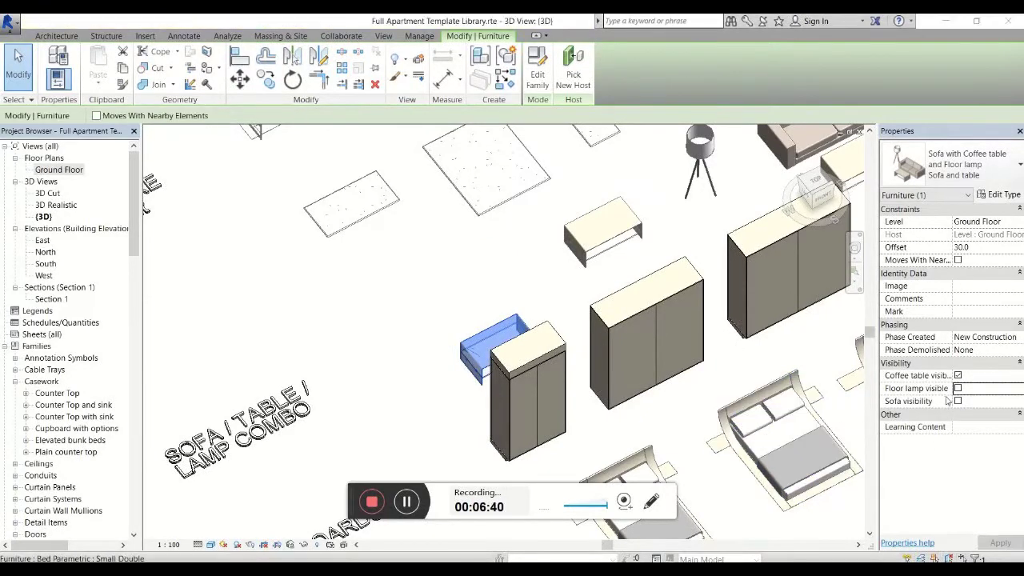
pyautogui.click(958, 388)
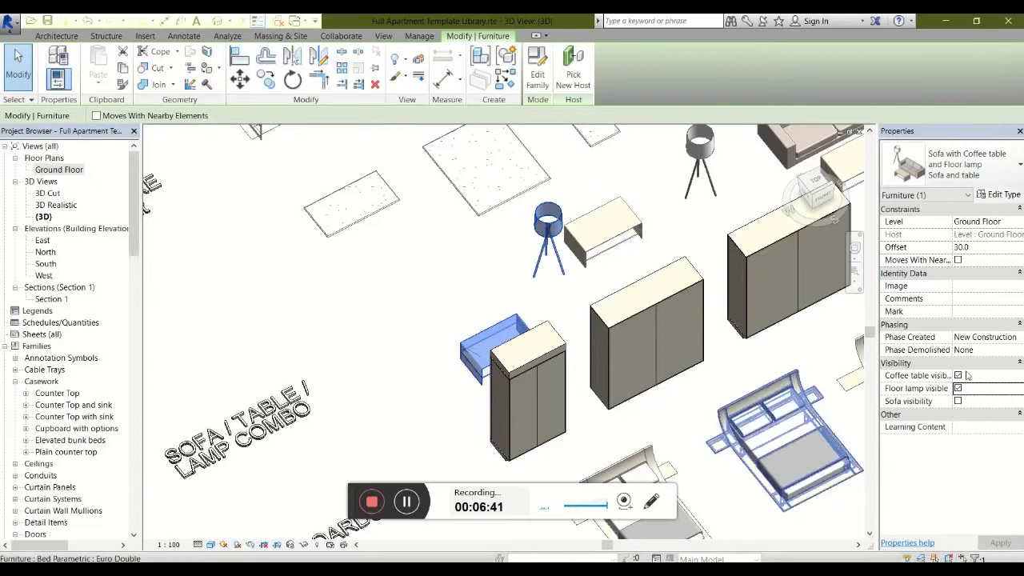
pyautogui.click(406, 501)
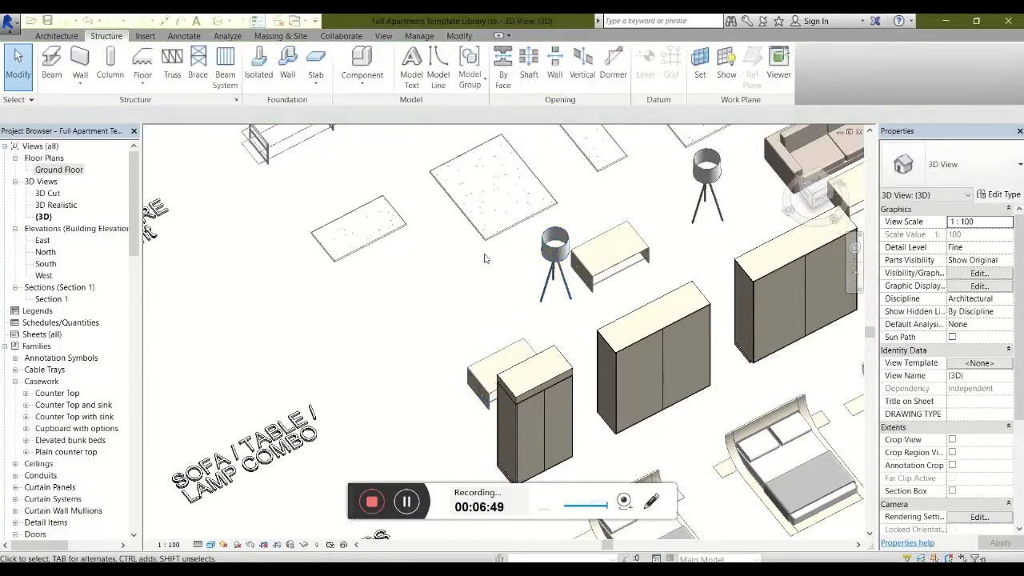
# Stretch the 1500 x 1800 parametric rug to about 1905 wide and 2141 long in the Ground Floor plan.
pyautogui.moveTo(416, 256); pyautogui.dragTo(416, 352, button='middle')
pyautogui.click(424, 352)
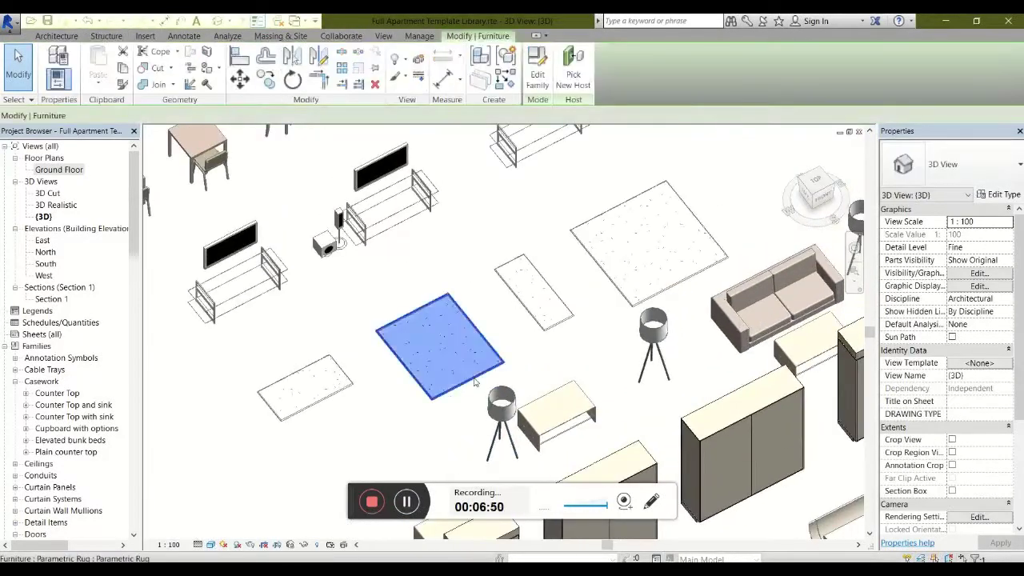
pyautogui.doubleClick(71, 173)
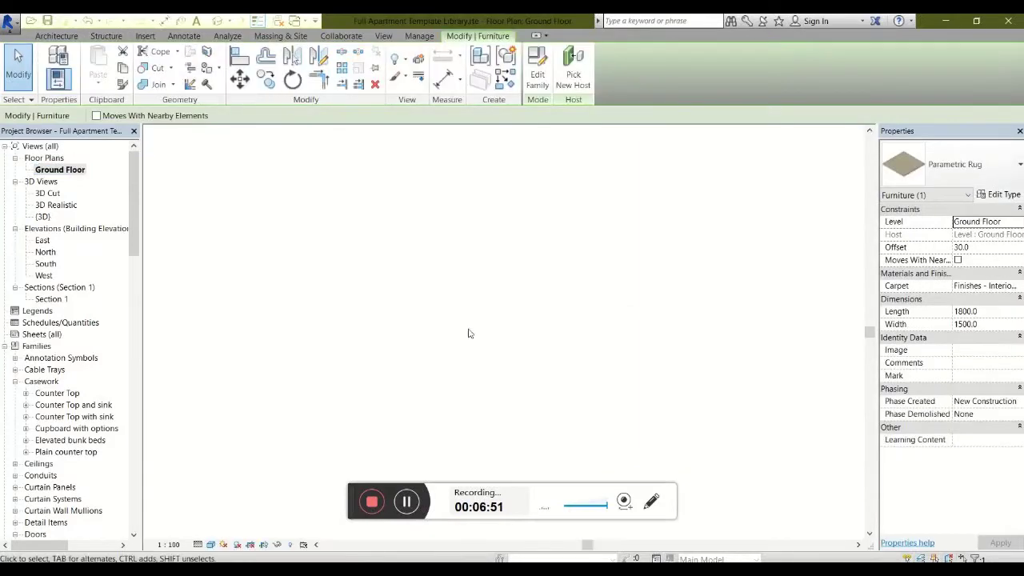
pyautogui.scroll(8, 494, 389)
pyautogui.moveTo(550, 451); pyautogui.dragTo(540, 398, button='middle')
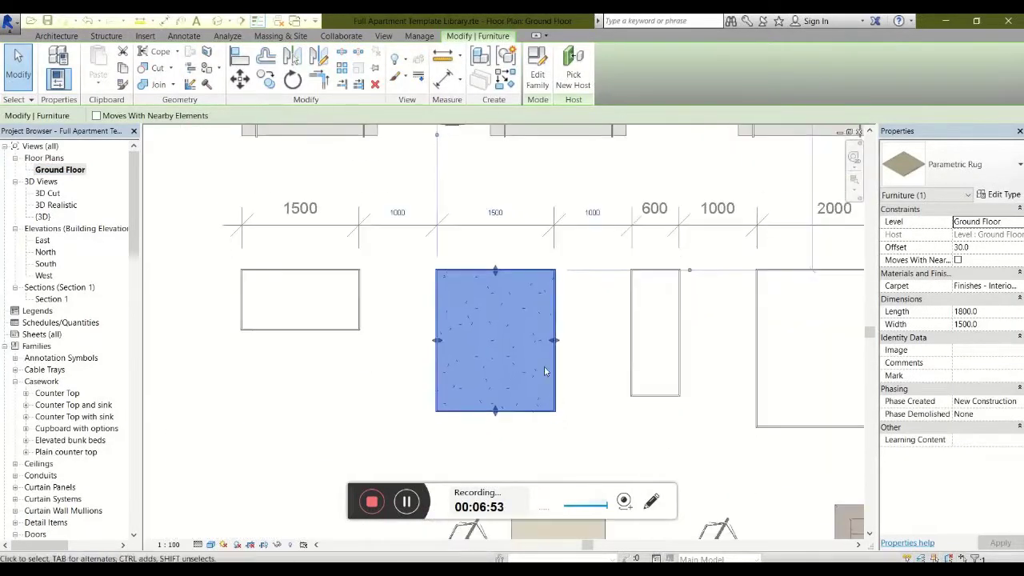
pyautogui.moveTo(554, 340); pyautogui.dragTo(588, 340)
pyautogui.moveTo(506, 272); pyautogui.dragTo(506, 243)
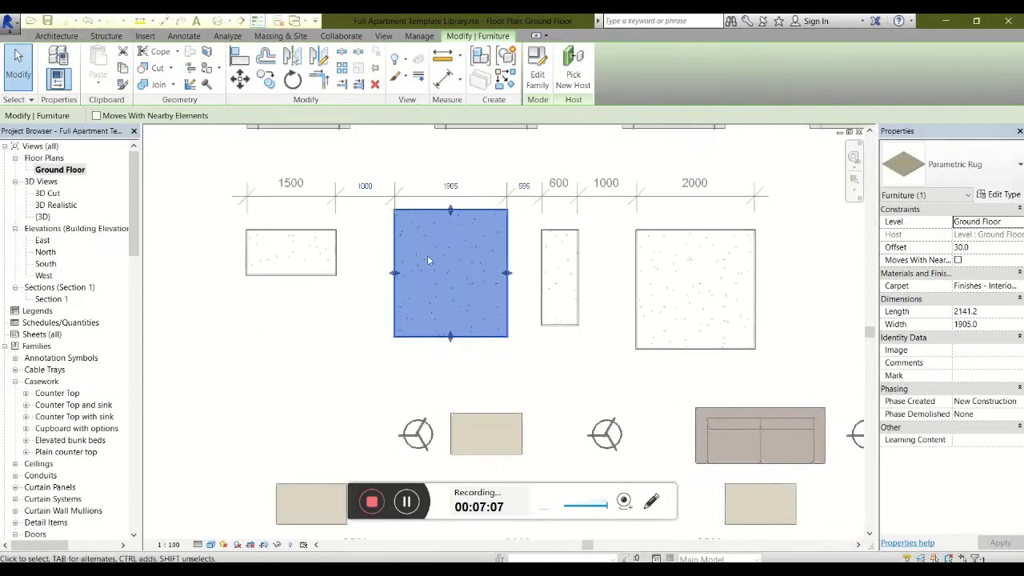
# Examine the miscellaneous and exterior sample rows in the plan, including the wall-based fixtures, doors and windows.
pyautogui.scroll(1, 427, 256)
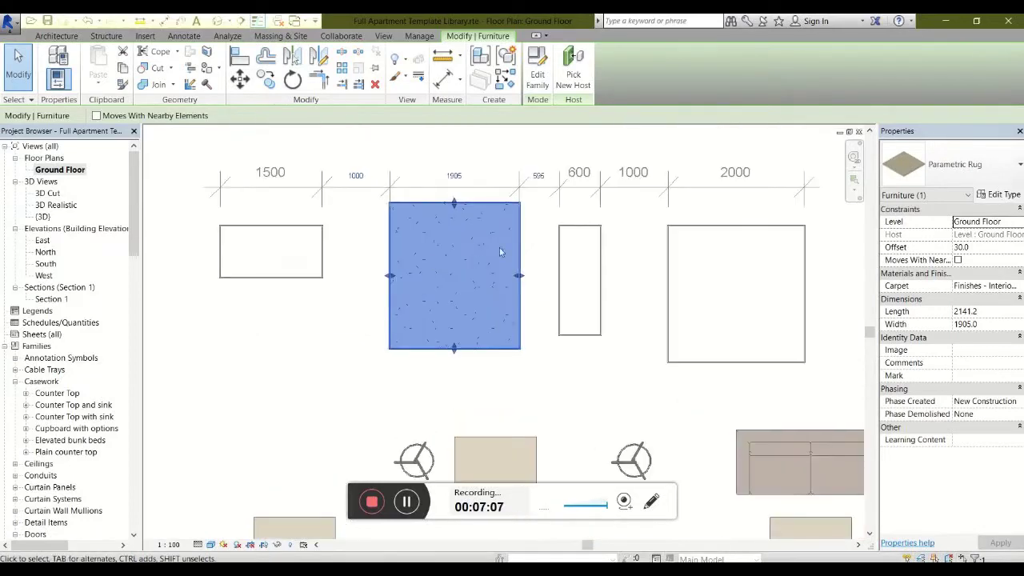
pyautogui.scroll(-9, 529, 246)
pyautogui.moveTo(606, 360); pyautogui.dragTo(602, 209, button='middle')
pyautogui.scroll(6, 541, 406)
pyautogui.moveTo(550, 450); pyautogui.dragTo(565, 332, button='middle')
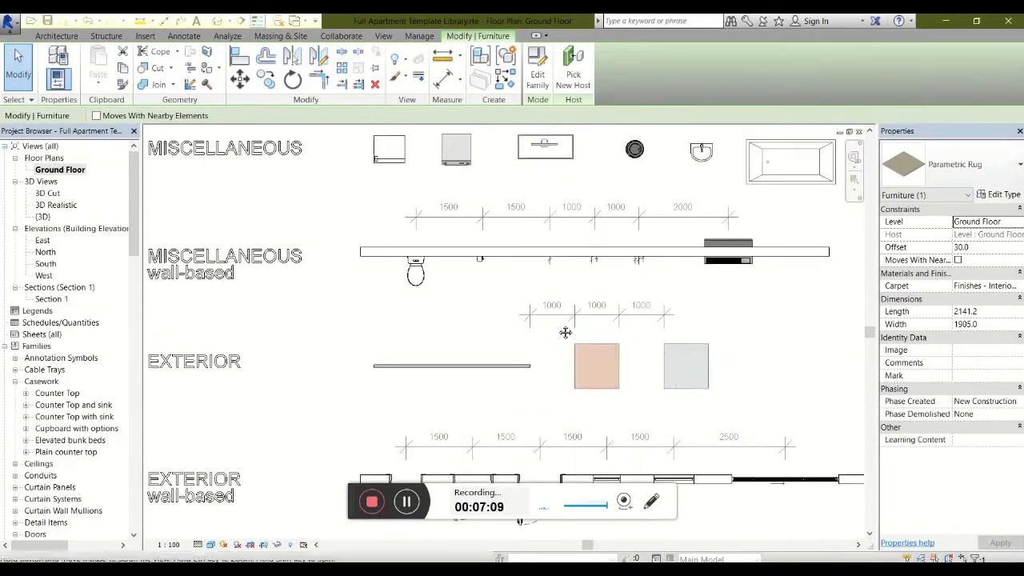
pyautogui.scroll(-2, 520, 336)
pyautogui.scroll(2, 494, 224)
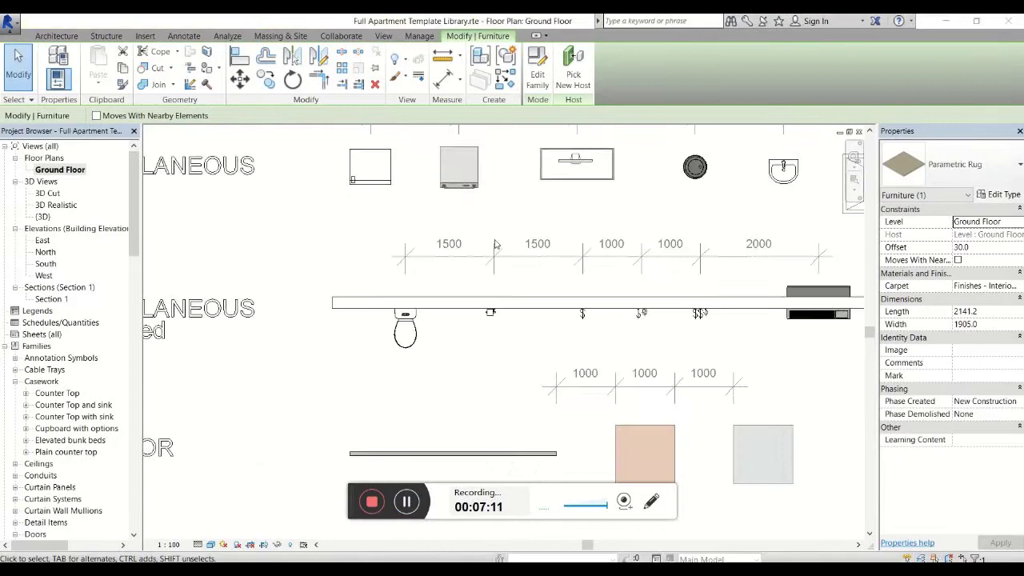
pyautogui.scroll(-3, 595, 311)
pyautogui.moveTo(595, 406); pyautogui.dragTo(588, 333, button='middle')
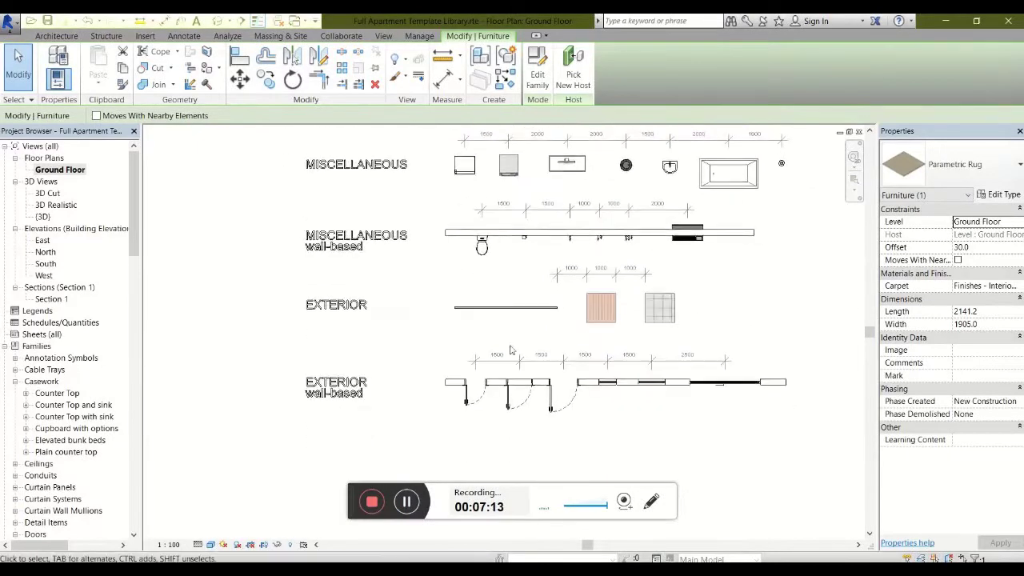
pyautogui.scroll(2, 513, 347)
pyautogui.scroll(2, 674, 318)
pyautogui.moveTo(677, 320); pyautogui.dragTo(652, 331, button='middle')
pyautogui.scroll(-1, 480, 306)
pyautogui.moveTo(675, 489); pyautogui.dragTo(621, 356, button='middle')
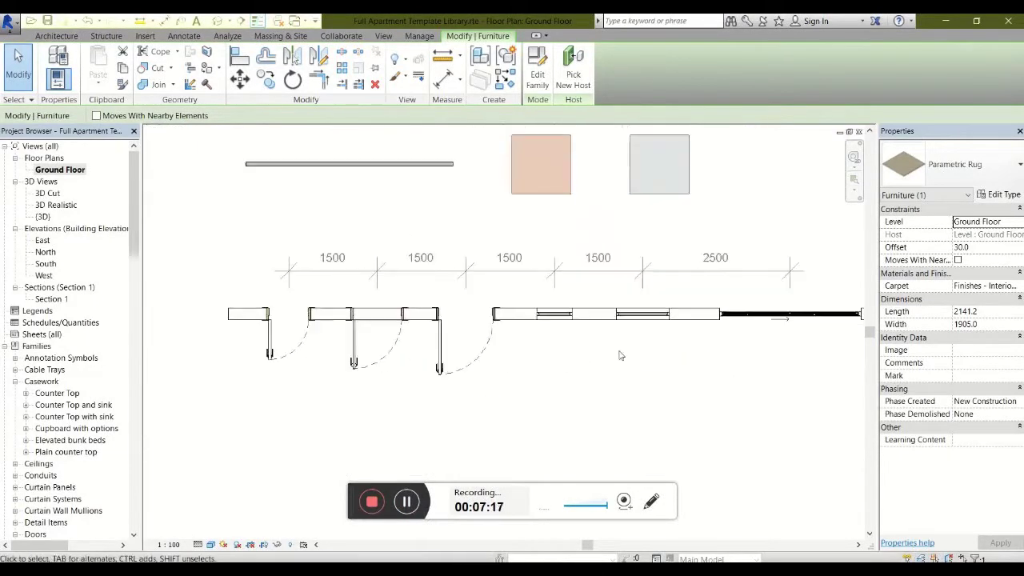
# Return to the default 3D view and examine the visibility options of the first minimal kitchen.
pyautogui.click(218, 21)
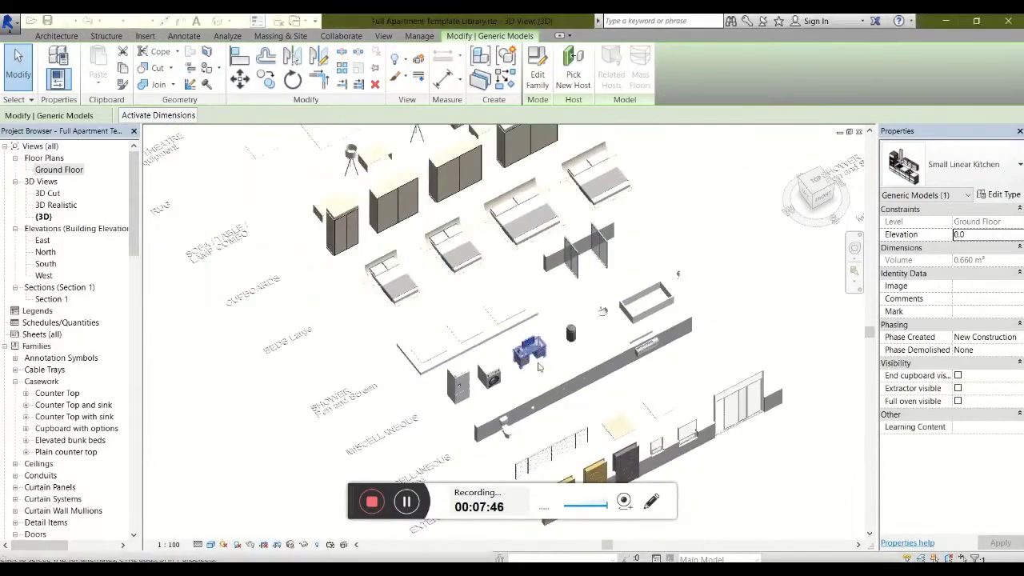
pyautogui.moveTo(403, 242); pyautogui.dragTo(497, 399, button='middle')
pyautogui.moveTo(254, 133); pyautogui.dragTo(382, 287, button='middle')
pyautogui.scroll(2, 382, 288)
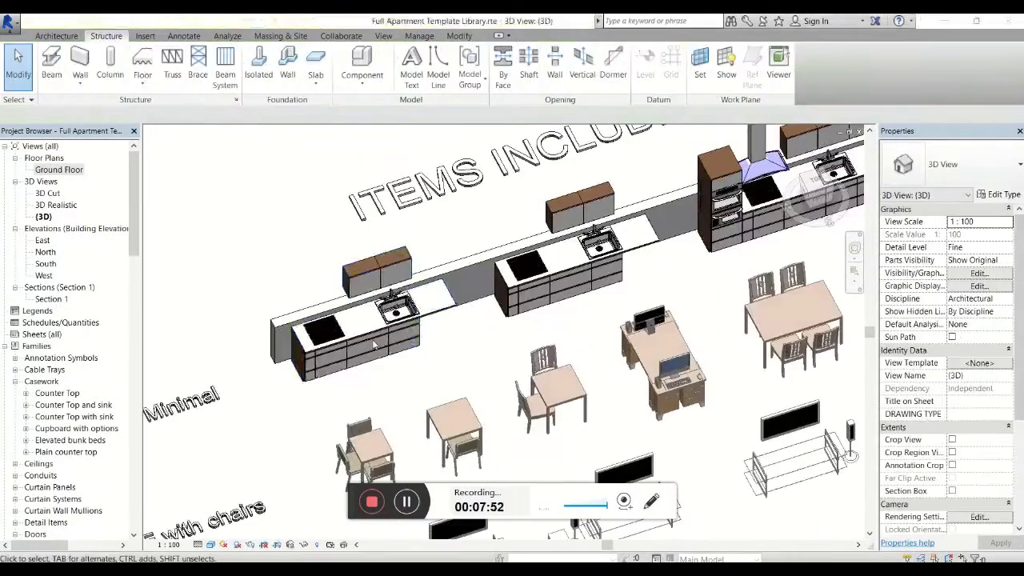
pyautogui.click(360, 343)
pyautogui.moveTo(574, 284); pyautogui.dragTo(481, 317, button='middle')
pyautogui.scroll(3, 481, 317)
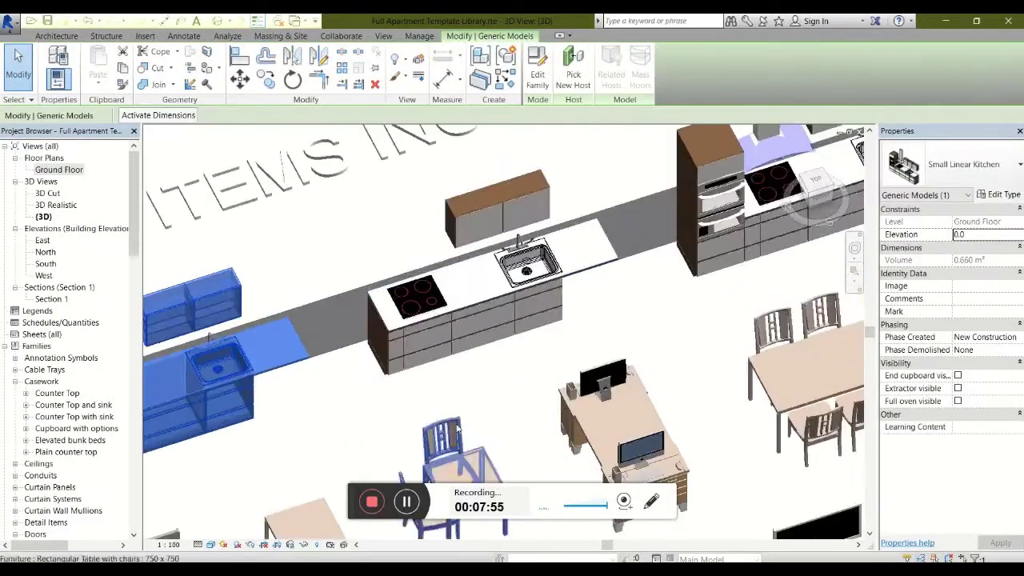
pyautogui.scroll(-2, 436, 464)
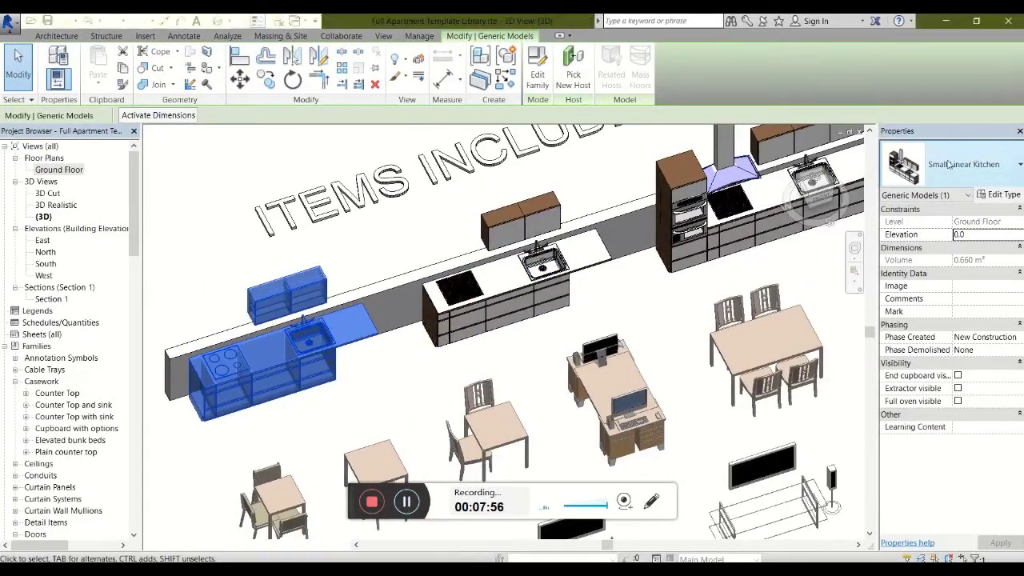
# Turn on the extractor and the end cupboard for the second minimal kitchen.
pyautogui.click(480, 300)
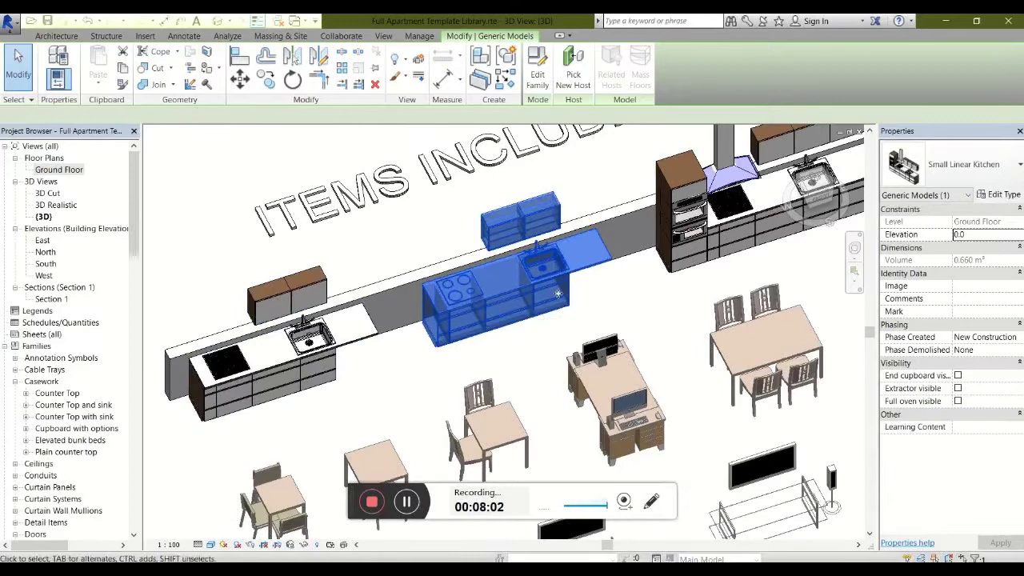
pyautogui.click(963, 392)
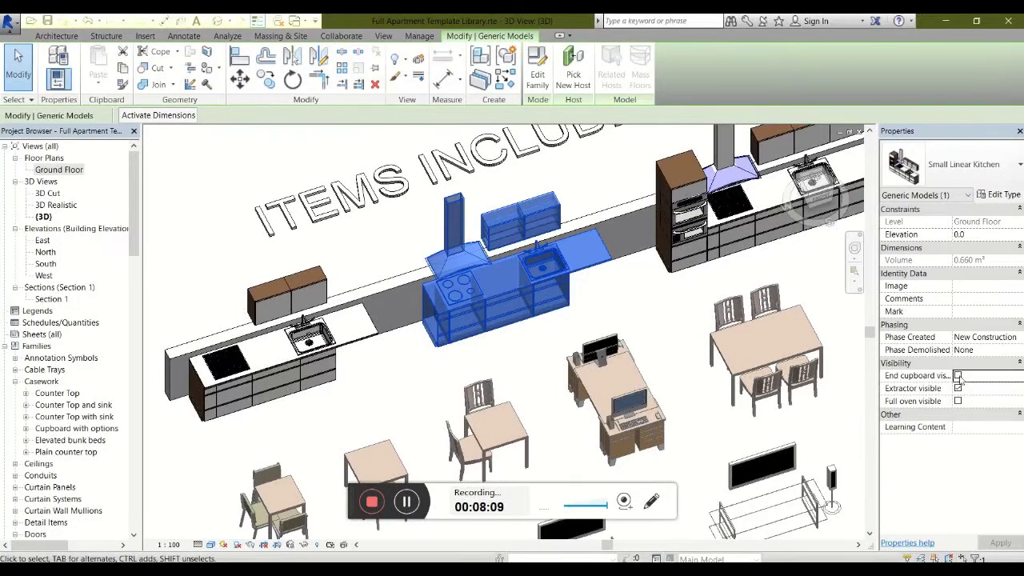
pyautogui.click(647, 349)
# Compare the minimal kitchen variants along the wall and inspect the first kitchen's instance properties.
pyautogui.moveTo(576, 292); pyautogui.dragTo(397, 352, button='middle')
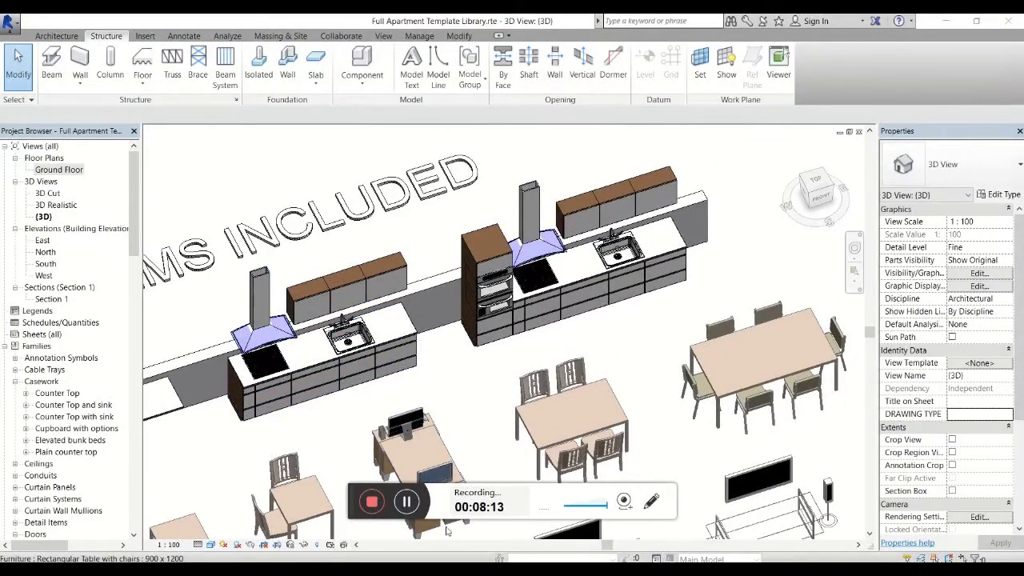
pyautogui.scroll(2, 616, 329)
pyautogui.scroll(-4, 613, 334)
pyautogui.scroll(1, 504, 359)
pyautogui.moveTo(503, 360); pyautogui.dragTo(644, 312, button='middle')
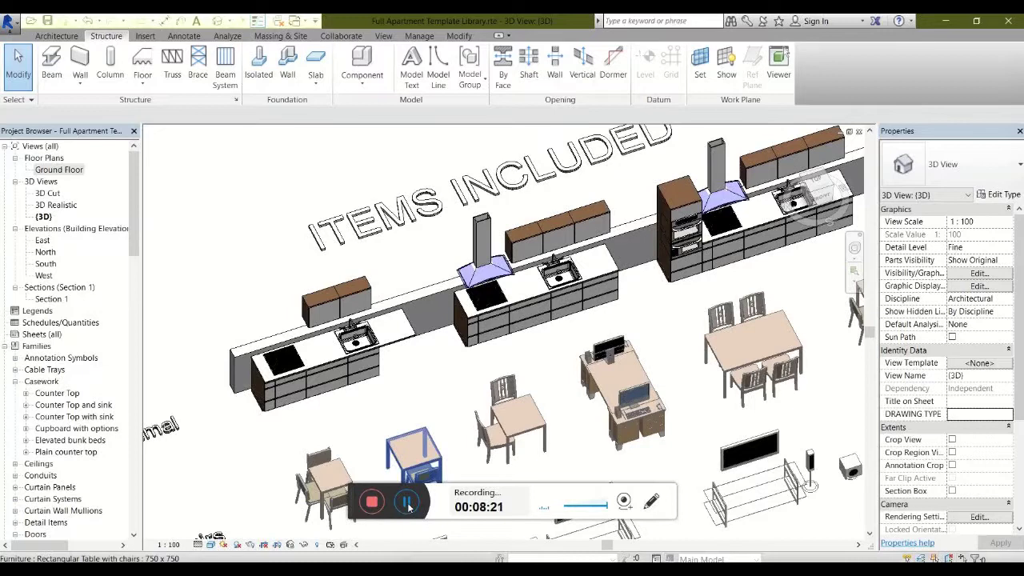
pyautogui.click(336, 356)
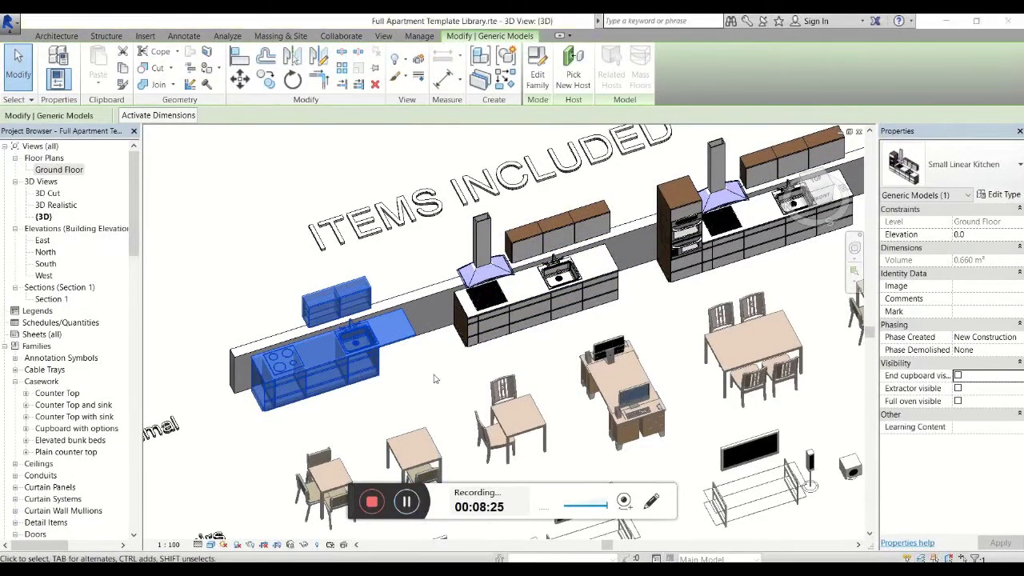
pyautogui.scroll(2, 436, 372)
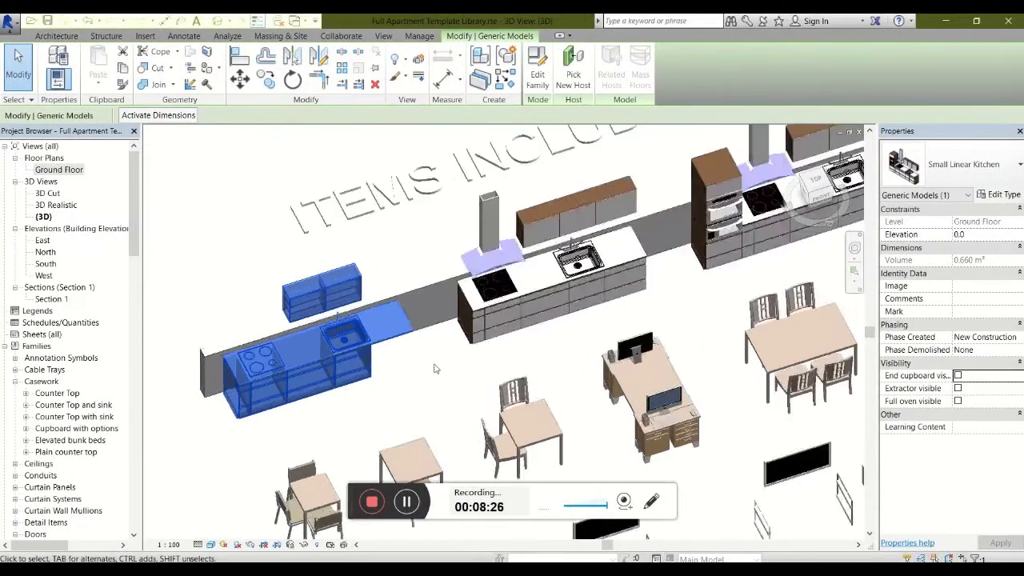
# Open the Ground Floor plan and examine the basic kitchen and basic family tutorial notes beside the sample items.
pyautogui.doubleClick(58, 171)
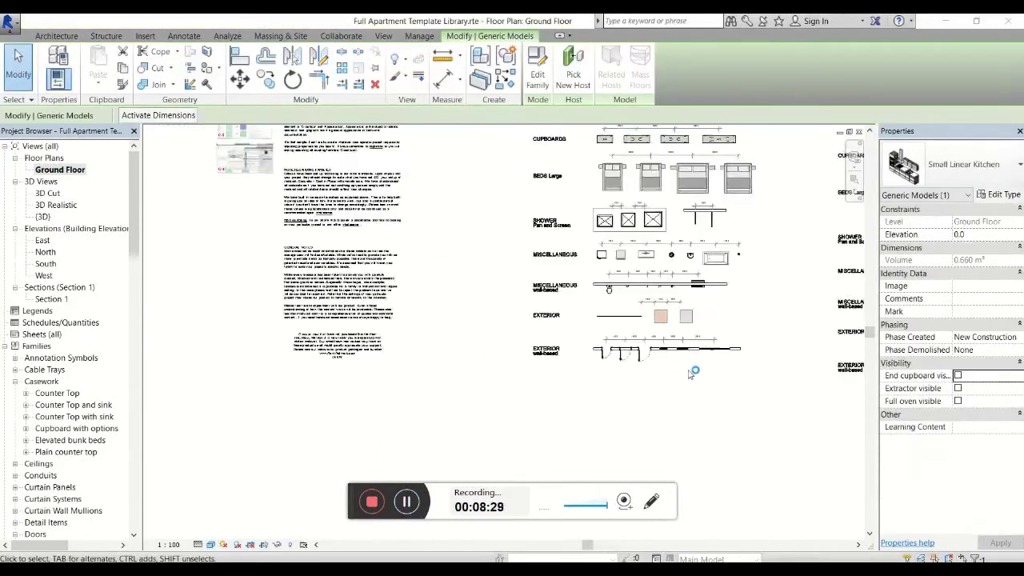
pyautogui.scroll(-2, 690, 374)
pyautogui.moveTo(450, 392); pyautogui.dragTo(507, 524, button='middle')
pyautogui.moveTo(472, 276); pyautogui.dragTo(469, 398, button='middle')
pyautogui.scroll(1, 468, 398)
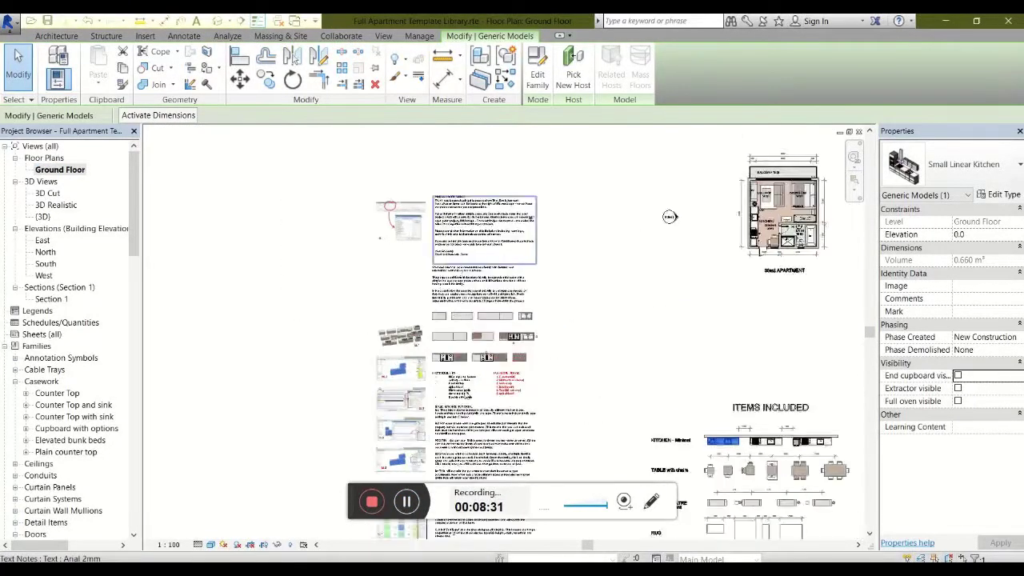
pyautogui.scroll(5, 413, 369)
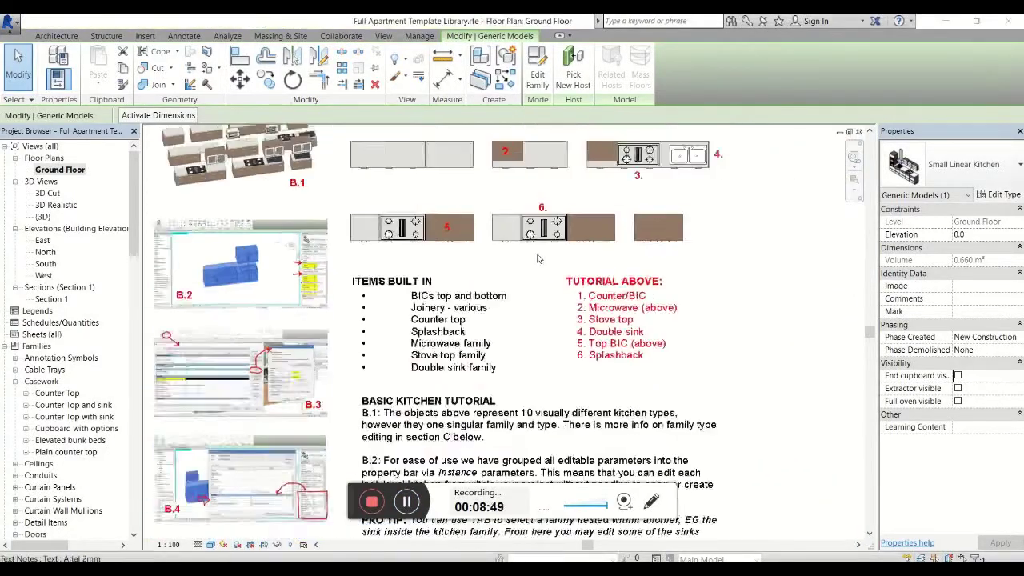
pyautogui.scroll(-2, 480, 320)
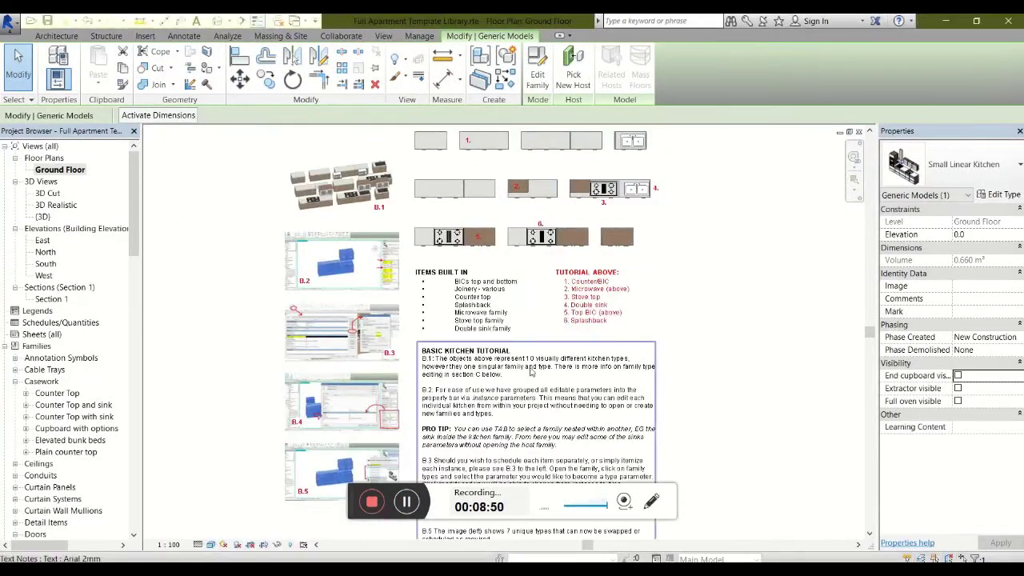
pyautogui.scroll(-1, 480, 294)
pyautogui.scroll(3, 460, 352)
pyautogui.moveTo(466, 344); pyautogui.dragTo(510, 97, button='middle')
pyautogui.scroll(-5, 401, 280)
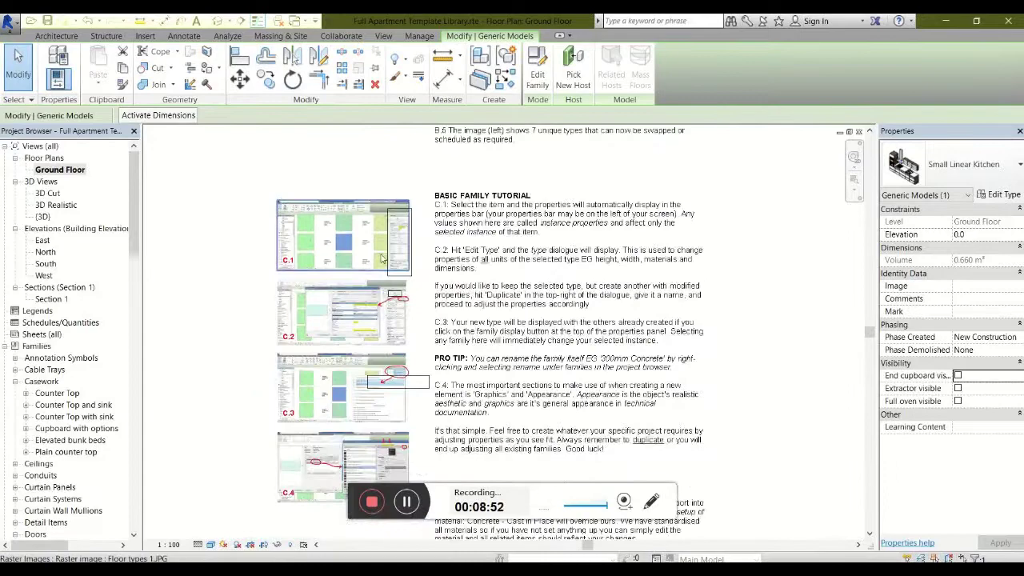
# Return from the Ground Floor plan notes to the default 3D view and compare the visibility options of the full galley kitchens.
pyautogui.moveTo(605, 252); pyautogui.dragTo(491, 438, button='middle')
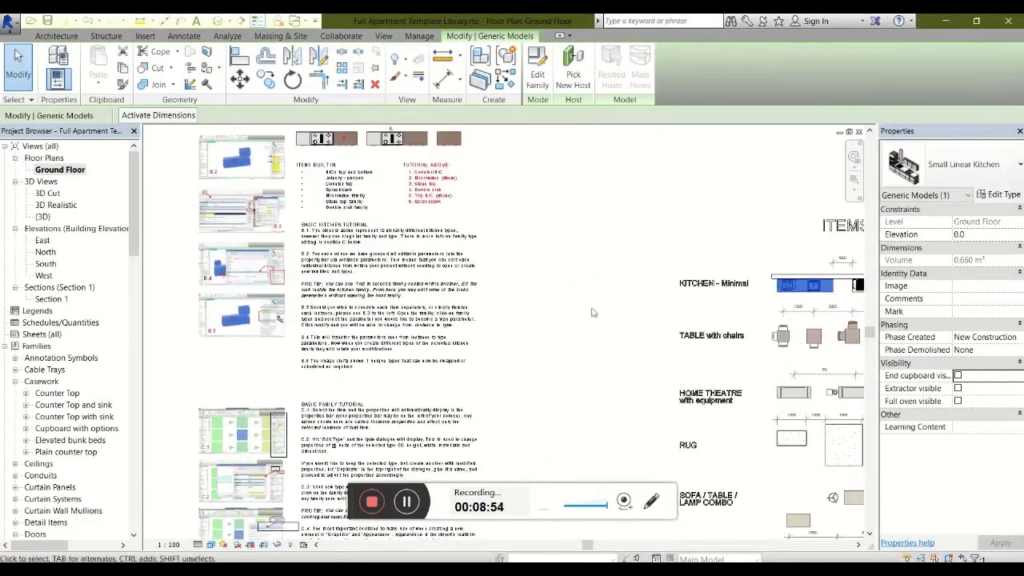
pyautogui.moveTo(584, 314); pyautogui.dragTo(268, 345, button='middle')
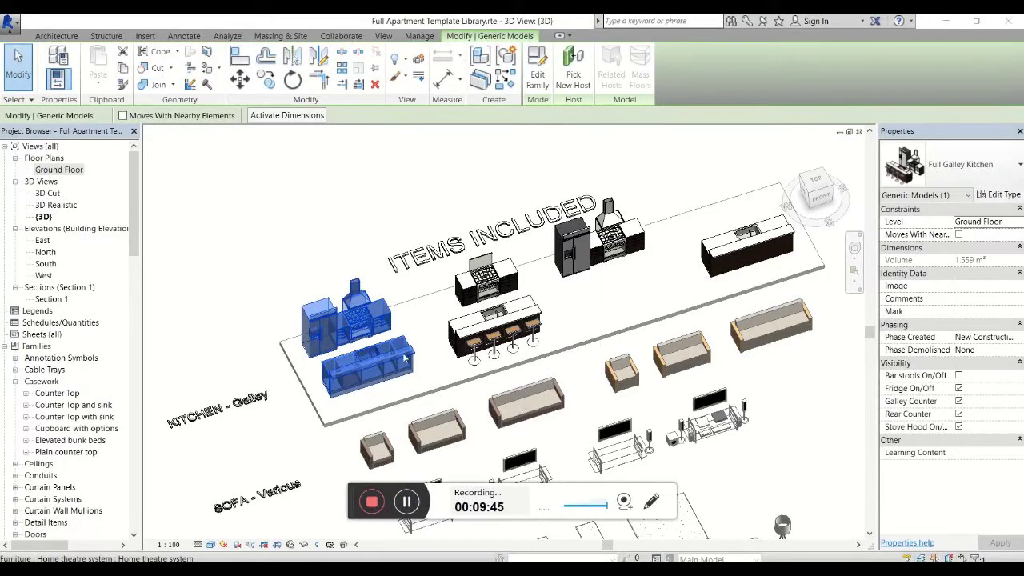
pyautogui.scroll(2, 405, 359)
pyautogui.moveTo(668, 258); pyautogui.dragTo(628, 279, button='middle')
pyautogui.click(651, 276)
pyautogui.click(687, 239)
pyautogui.scroll(-1, 694, 259)
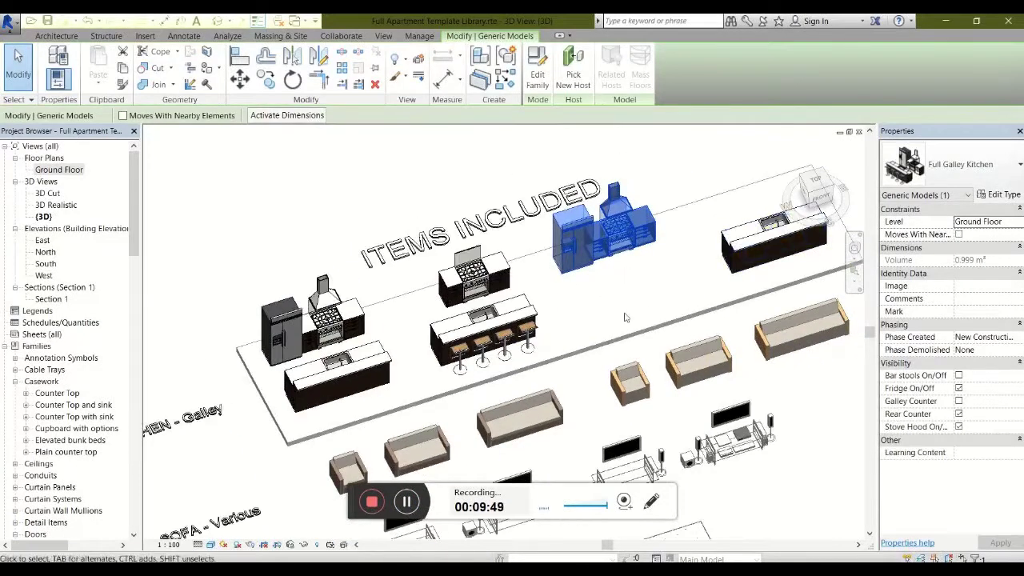
pyautogui.click(364, 379)
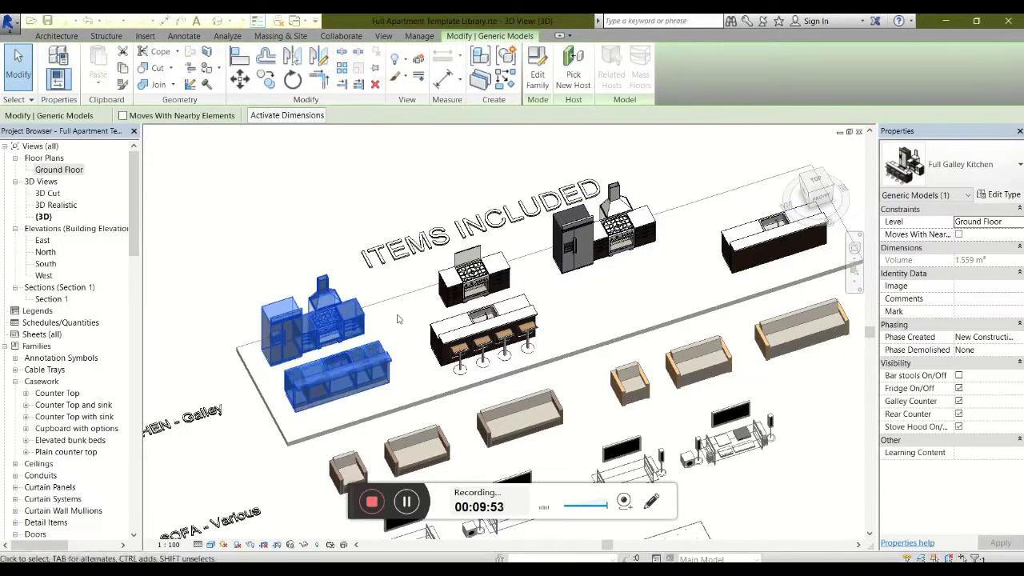
pyautogui.press('Escape')
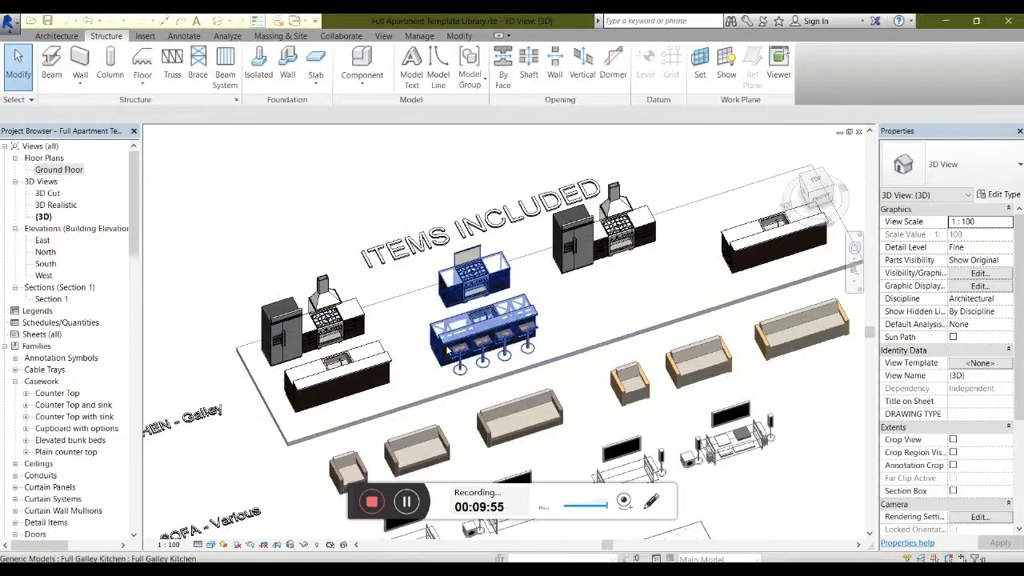
# Inspect the galley kitchen with bar stools, the rear-counter-only variant's properties, and the galley-counter-only variant.
pyautogui.scroll(5, 528, 336)
pyautogui.scroll(-4, 560, 313)
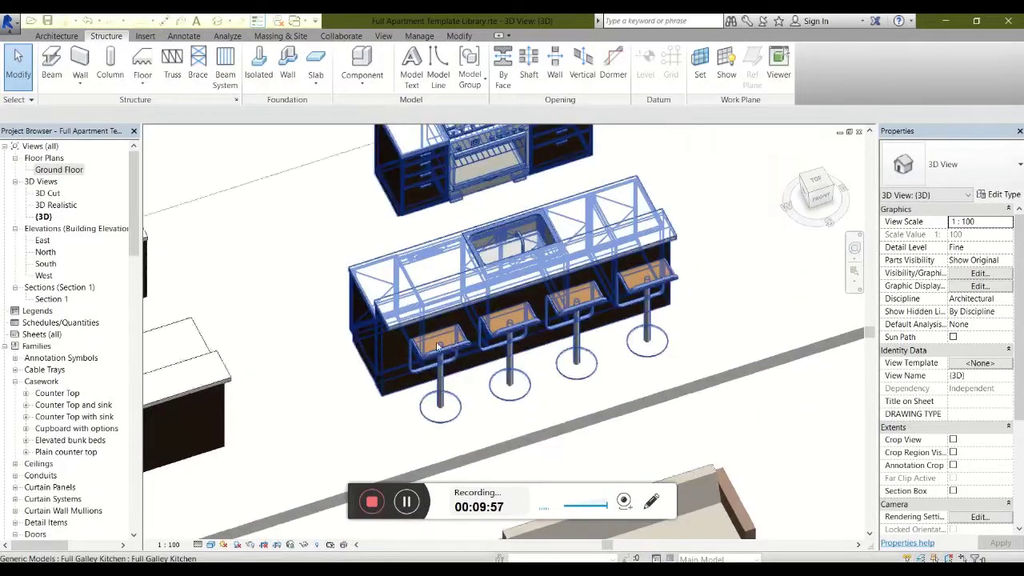
pyautogui.scroll(-1, 610, 287)
pyautogui.click(615, 224)
pyautogui.moveTo(618, 265); pyautogui.dragTo(505, 322, button='middle')
pyautogui.scroll(3, 529, 280)
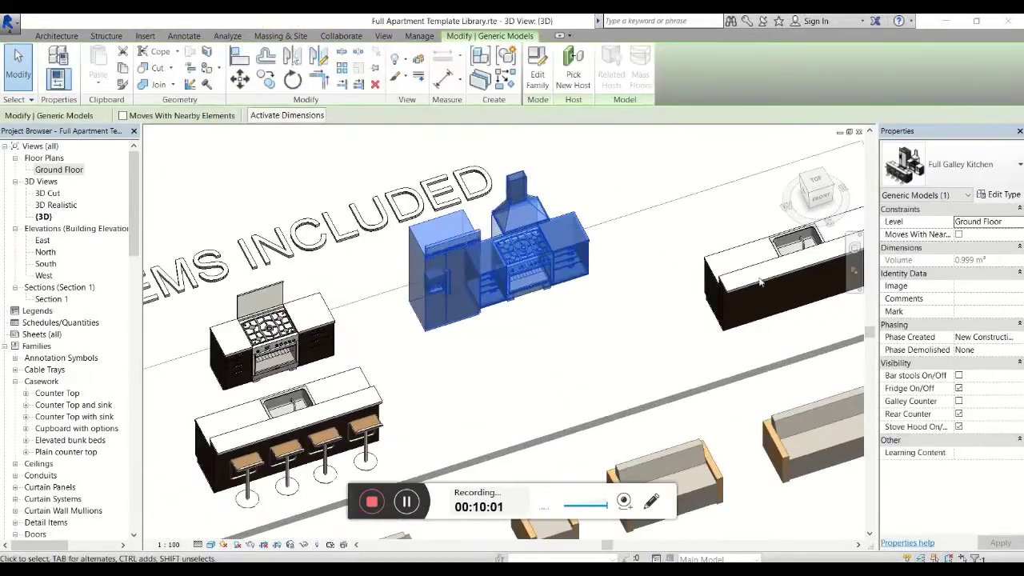
pyautogui.moveTo(631, 322); pyautogui.dragTo(507, 360, button='middle')
pyautogui.scroll(2, 618, 319)
pyautogui.scroll(-1, 560, 337)
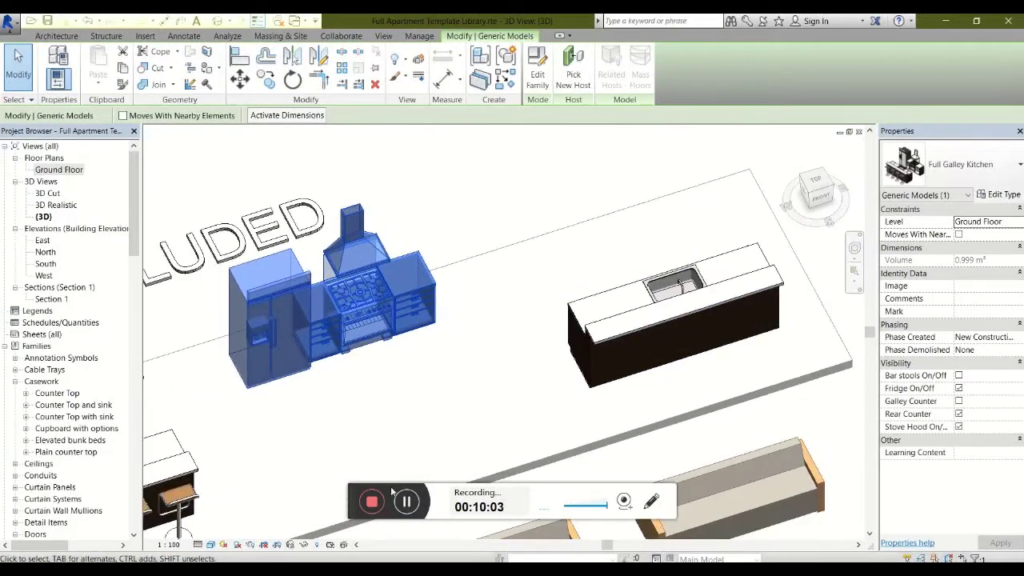
pyautogui.click(406, 501)
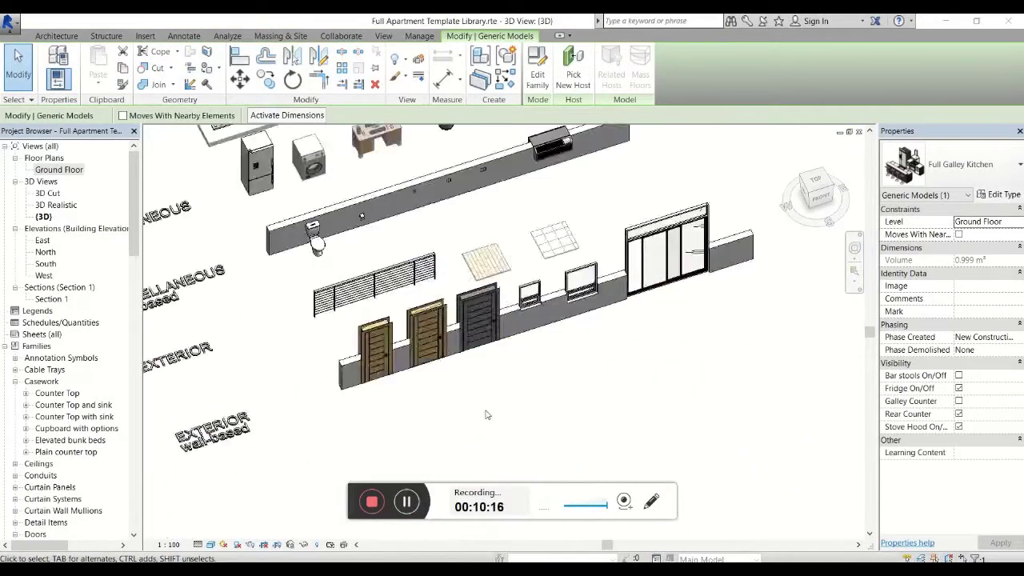
# Examine the wall kitchens with overhead cupboards and their island counters among the included items.
pyautogui.scroll(-5, 512, 396)
pyautogui.moveTo(512, 314); pyautogui.dragTo(498, 437, button='middle')
pyautogui.scroll(8, 496, 424)
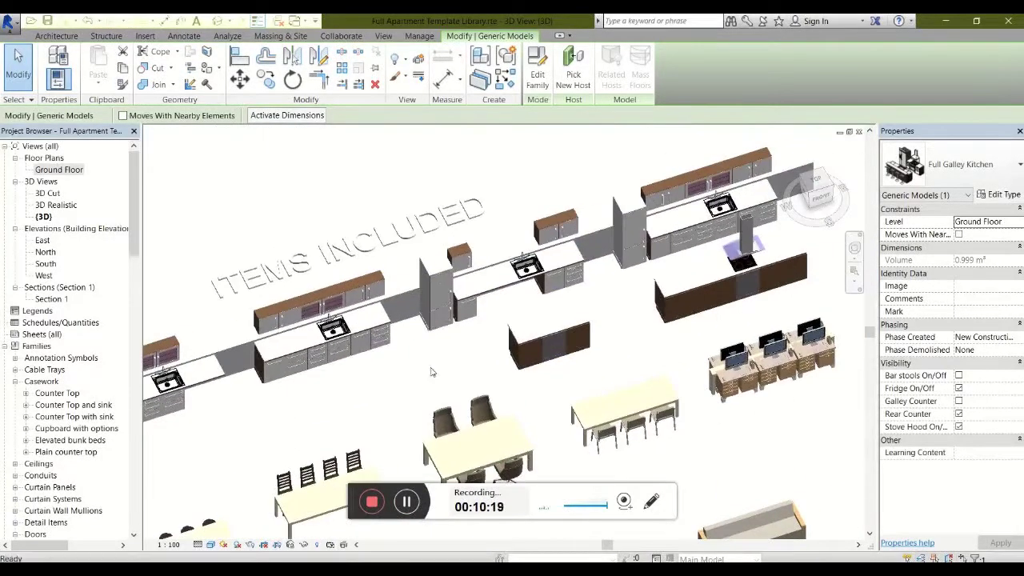
pyautogui.scroll(5, 503, 361)
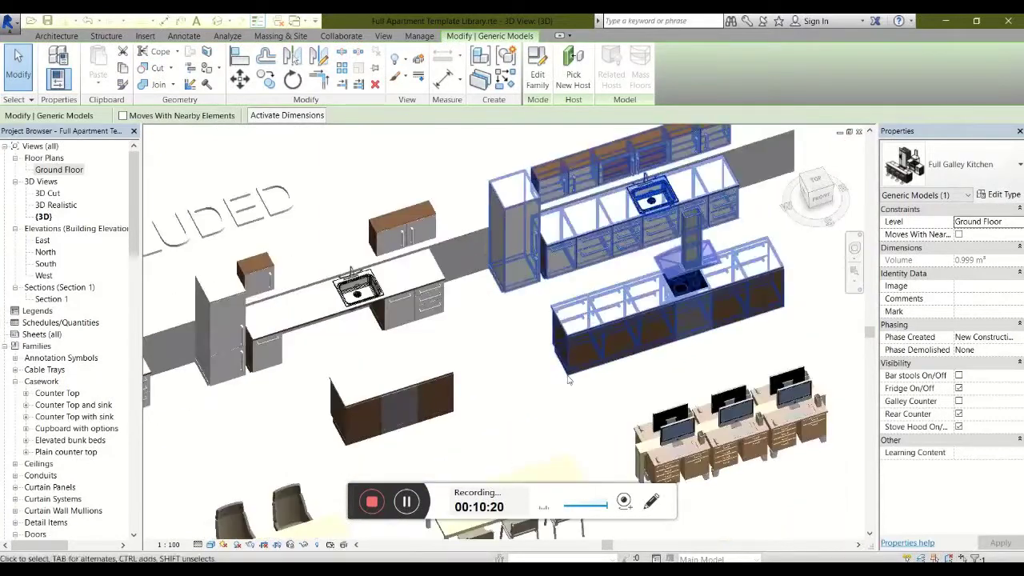
pyautogui.click(413, 503)
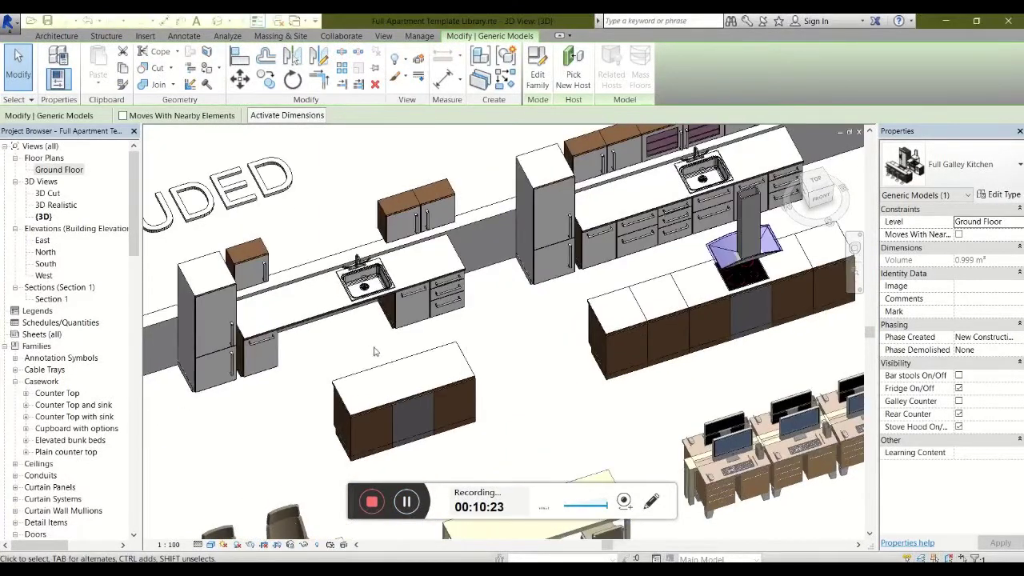
pyautogui.scroll(3, 450, 350)
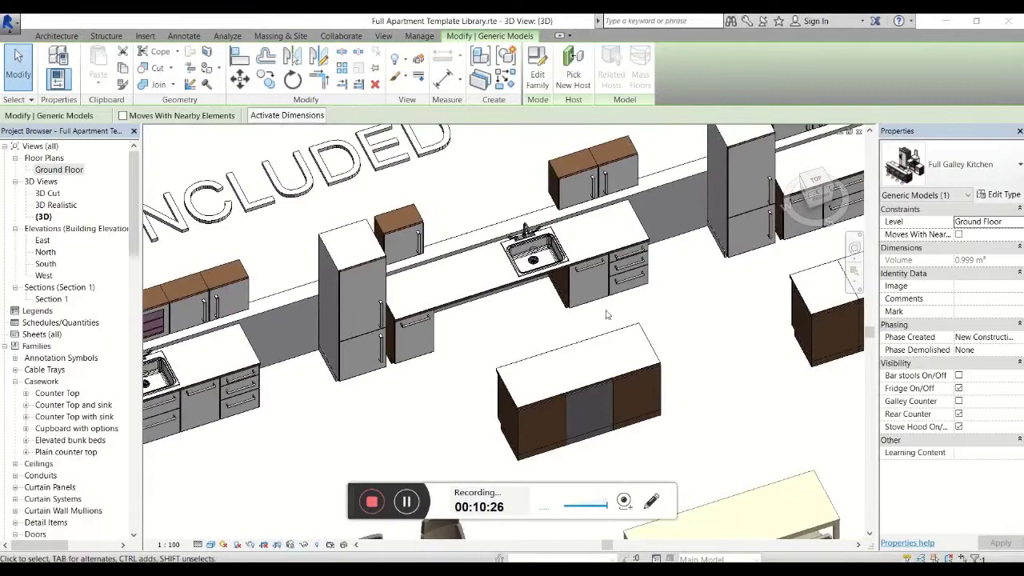
pyautogui.scroll(-6, 360, 344)
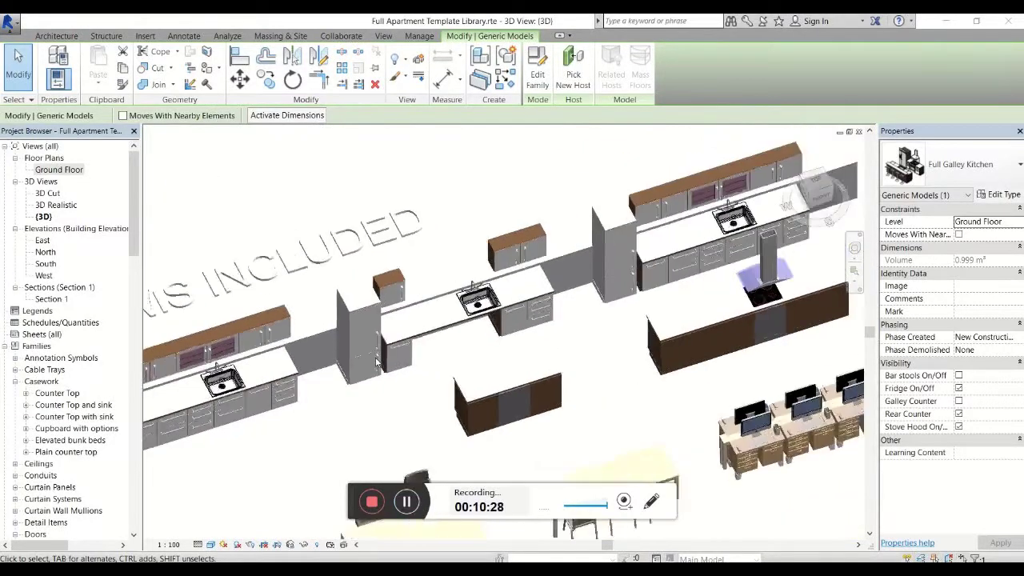
pyautogui.scroll(-1, 385, 322)
# Examine the Extras section with its sample beds, kitchens and counters, cupboards, tables and miscellaneous items.
pyautogui.moveTo(541, 298); pyautogui.dragTo(203, 311, button='middle')
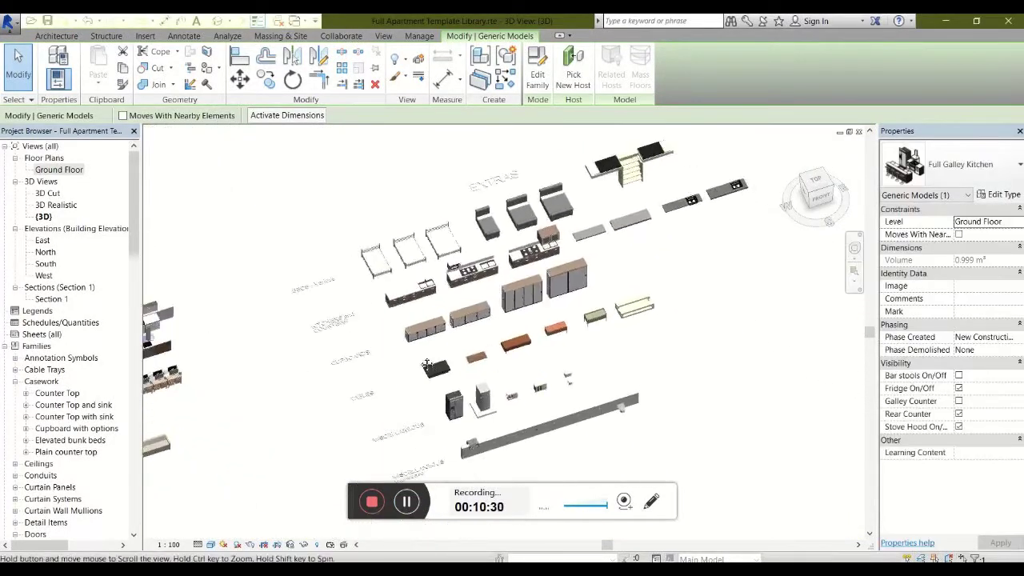
pyautogui.scroll(2, 432, 231)
pyautogui.scroll(3, 430, 231)
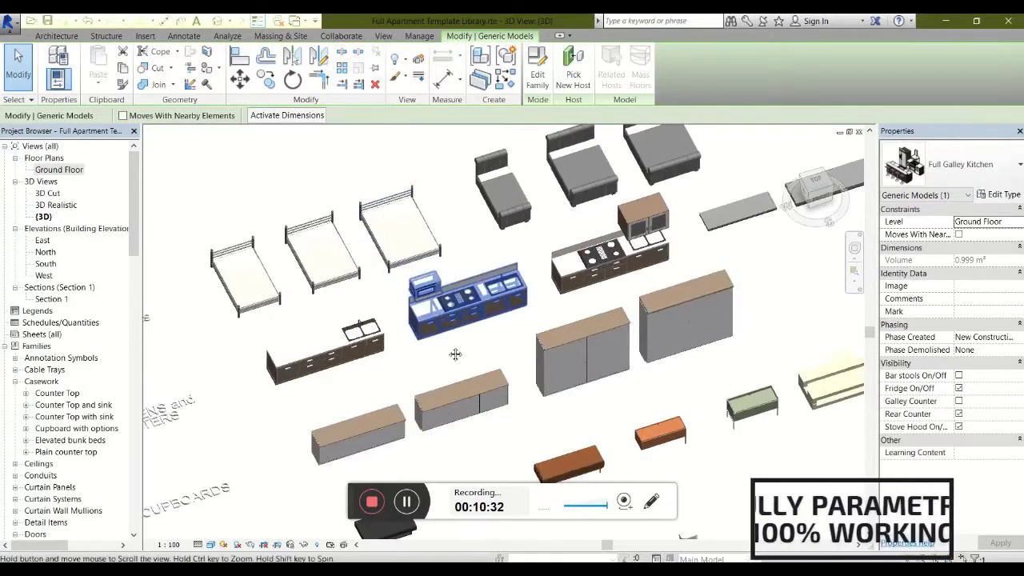
pyautogui.scroll(-2, 476, 341)
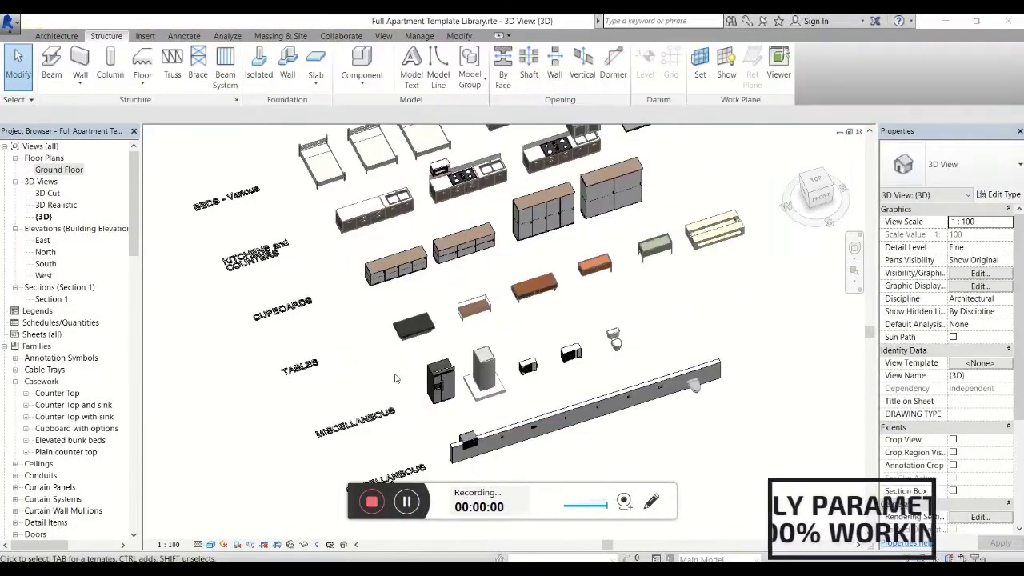
pyautogui.scroll(2, 400, 402)
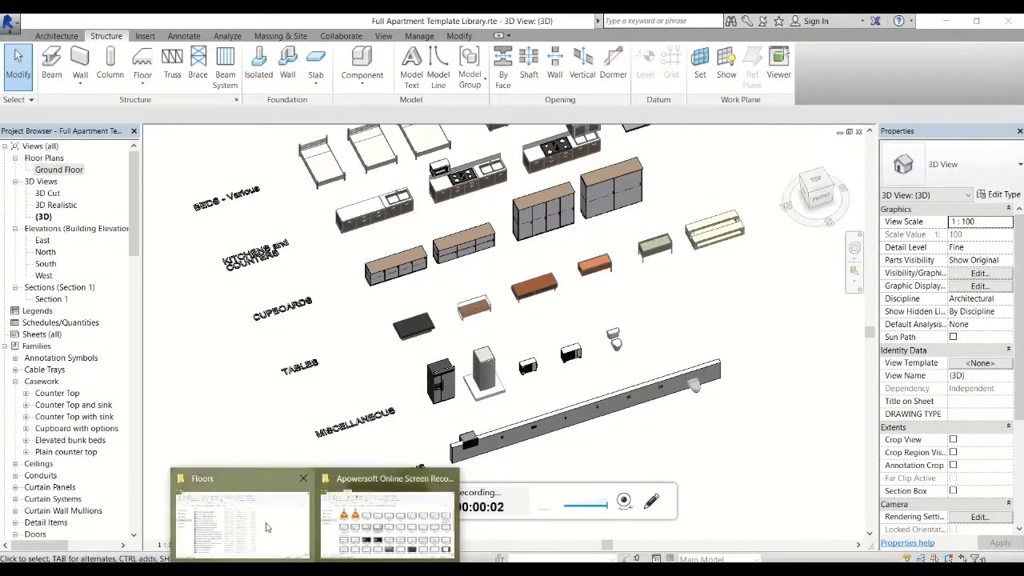
# Open the Full Floor Template Library from the Floors folder and select all sample floors on the Ground level plan for filtering.
pyautogui.click(220, 525)
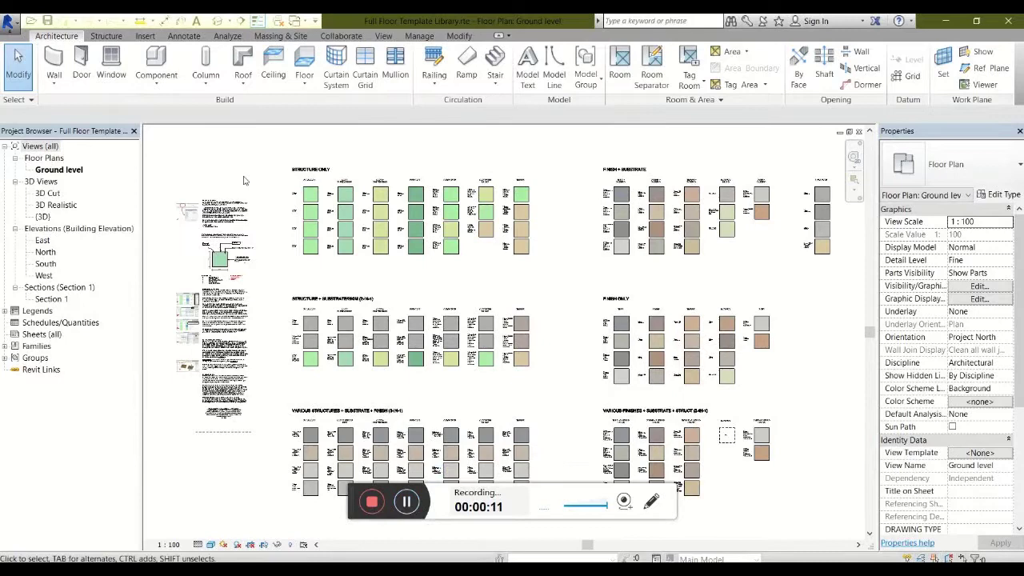
pyautogui.moveTo(250, 147); pyautogui.dragTo(839, 531)
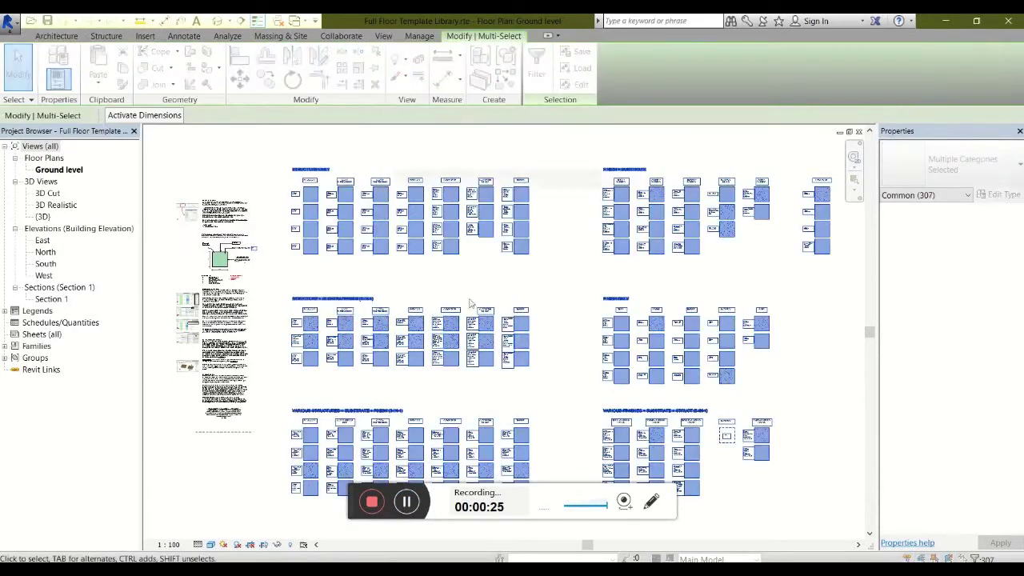
pyautogui.click(537, 68)
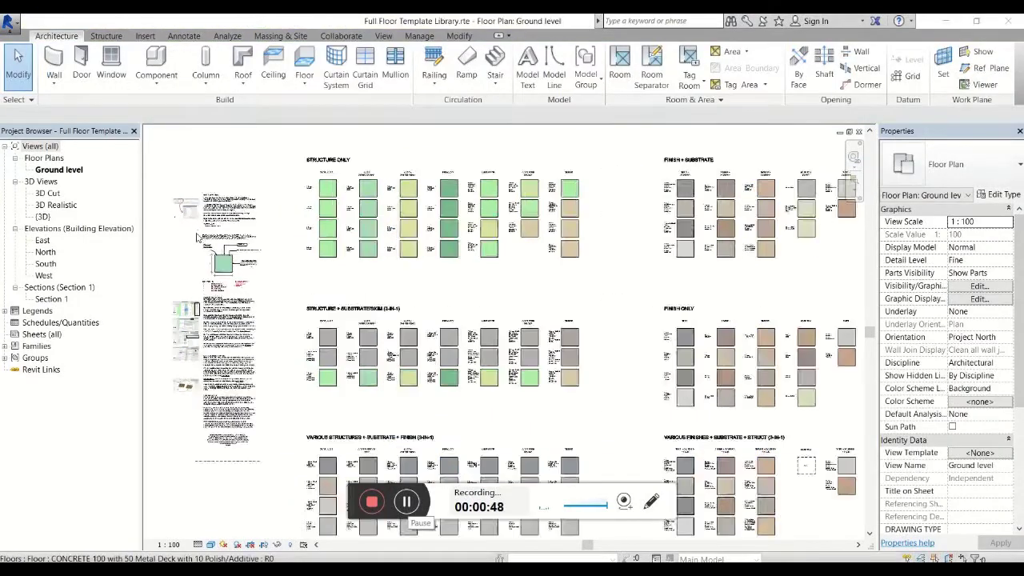
# Review the type properties of the tutorial's SURFACE BED 150 Concrete floor with the section preview shown, and close them.
pyautogui.scroll(5, 371, 249)
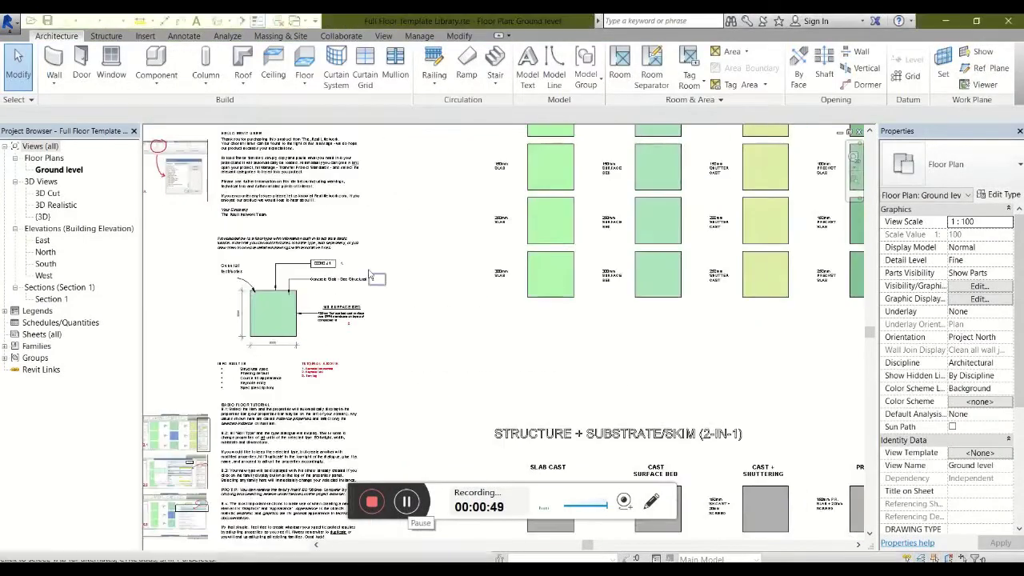
pyautogui.scroll(5, 371, 248)
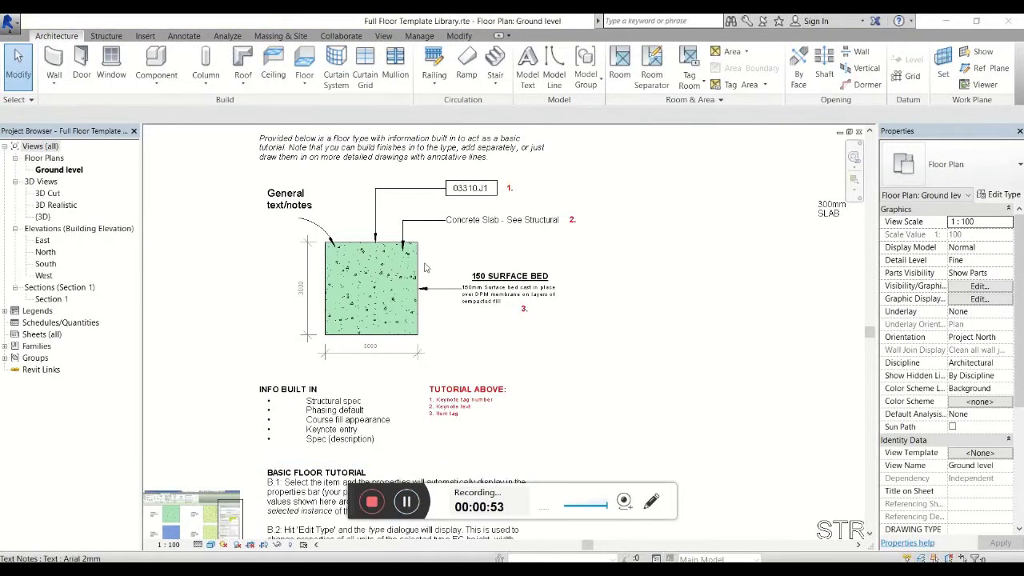
pyautogui.click(420, 258)
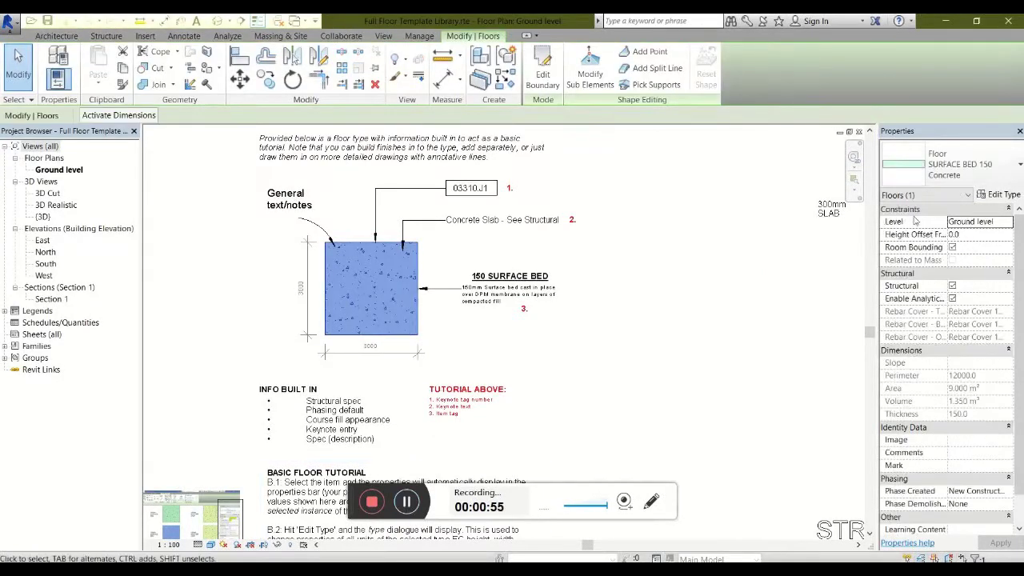
pyautogui.click(1005, 195)
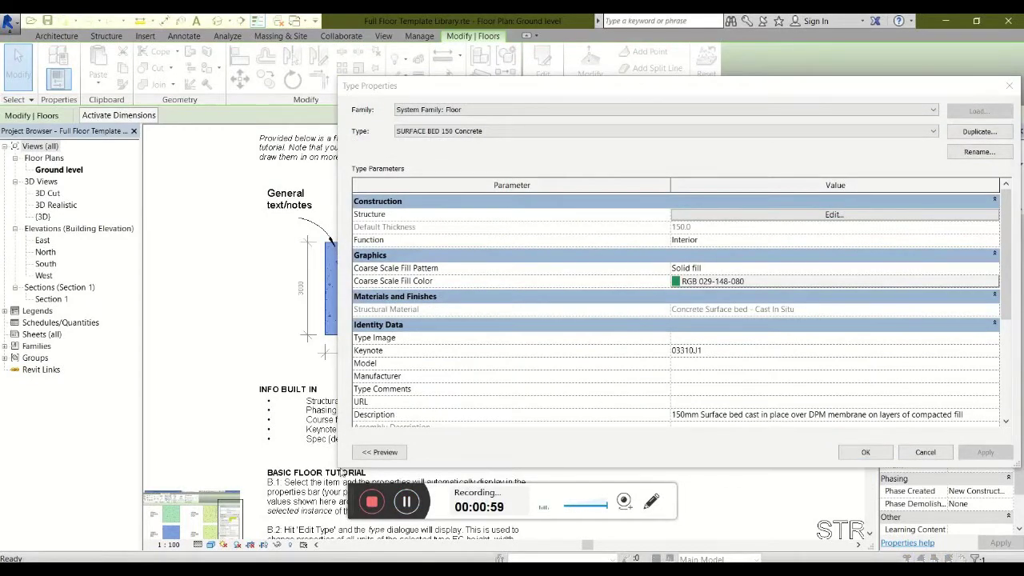
pyautogui.click(376, 453)
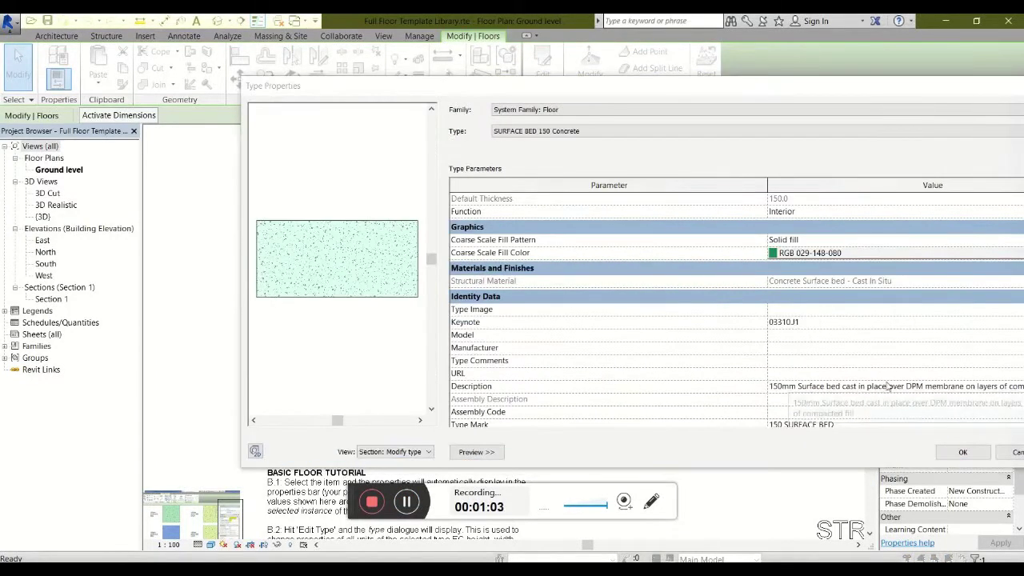
pyautogui.scroll(-1, 605, 410)
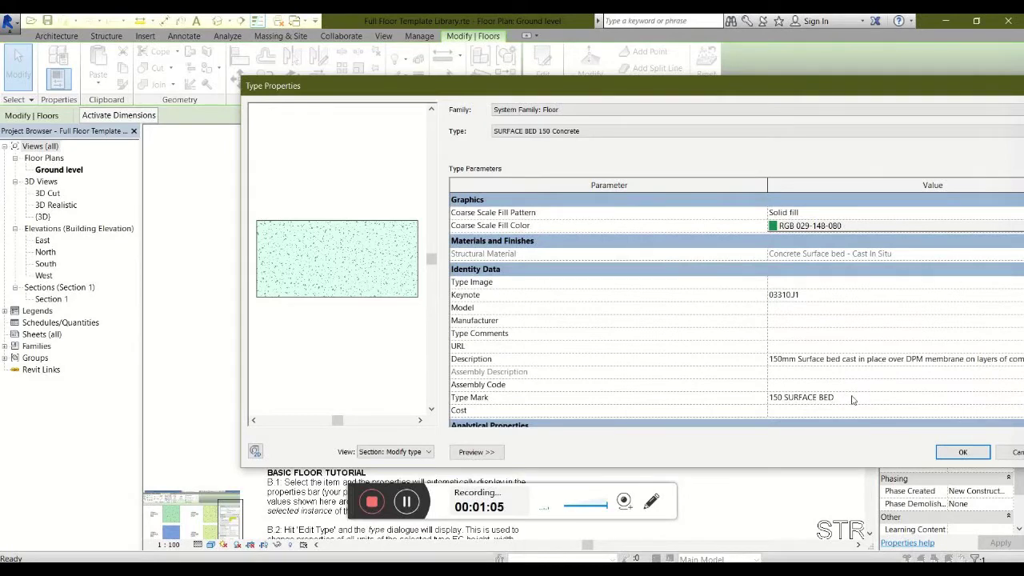
pyautogui.click(963, 452)
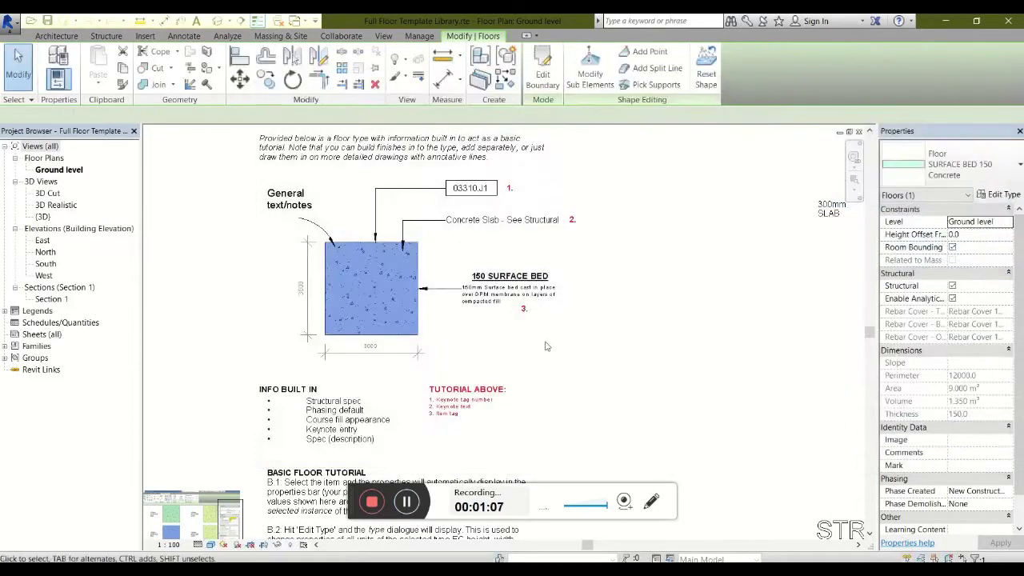
pyautogui.click(624, 322)
pyautogui.click(406, 503)
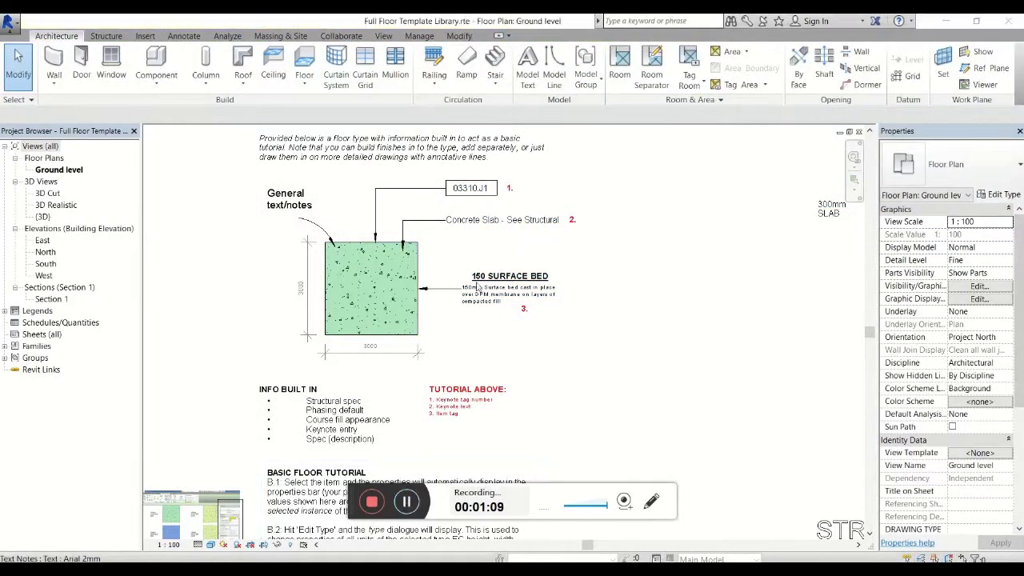
# Select the surface bed's floor tag and examine its type mark and description text beside the sample floor.
pyautogui.scroll(1, 455, 277)
pyautogui.scroll(2, 453, 280)
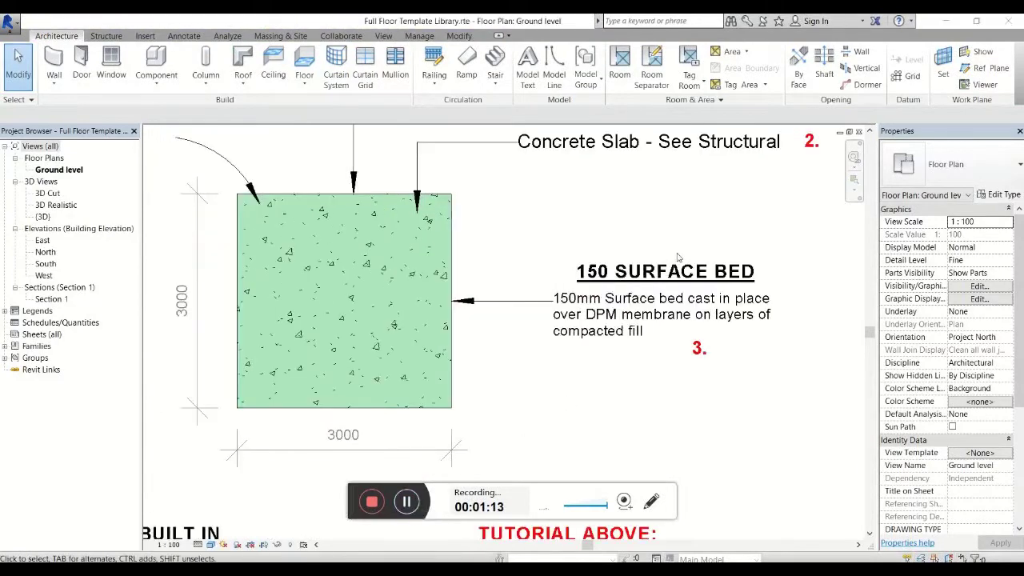
pyautogui.click(592, 332)
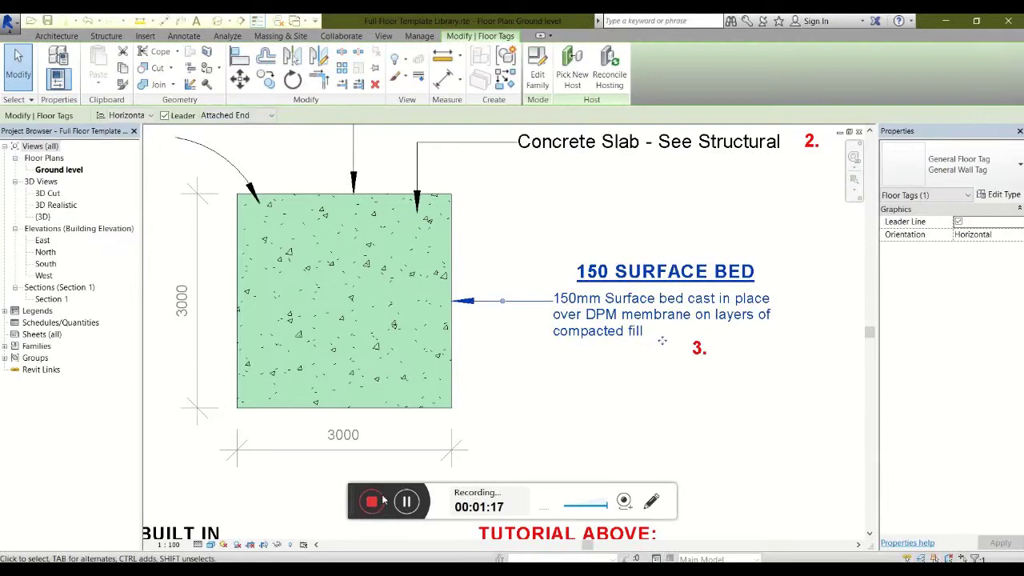
pyautogui.click(407, 502)
pyautogui.scroll(-1, 593, 373)
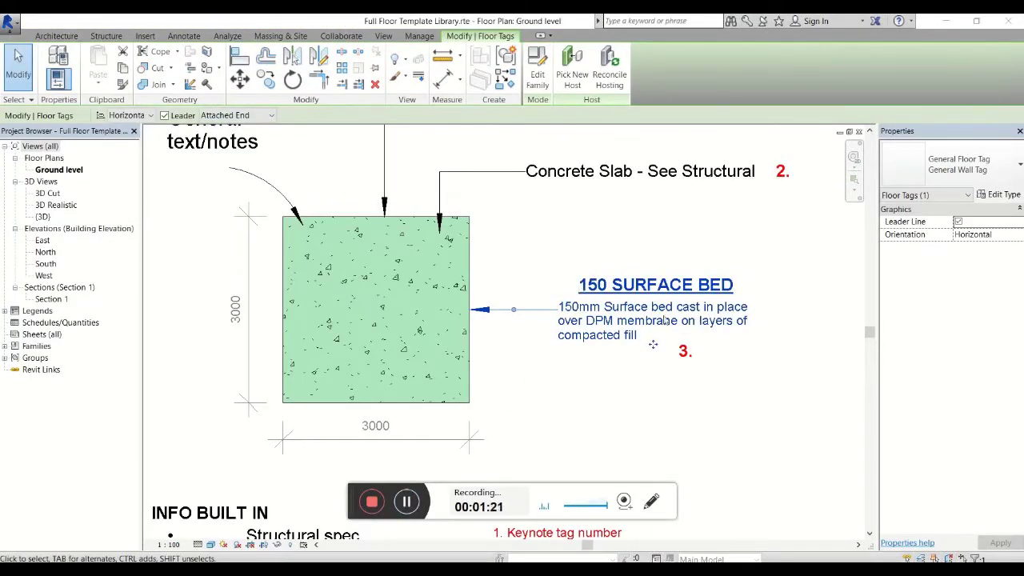
pyautogui.scroll(1, 653, 344)
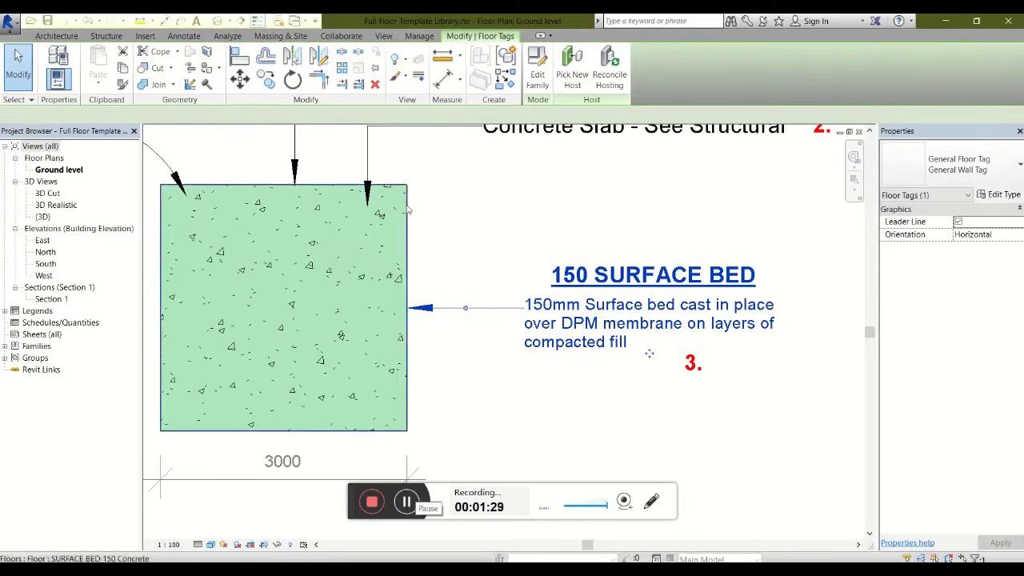
# Open the type properties of the tutorial's surface bed floor and browse the preset options for its description.
pyautogui.click(397, 421)
pyautogui.click(1000, 194)
pyautogui.scroll(-1, 814, 346)
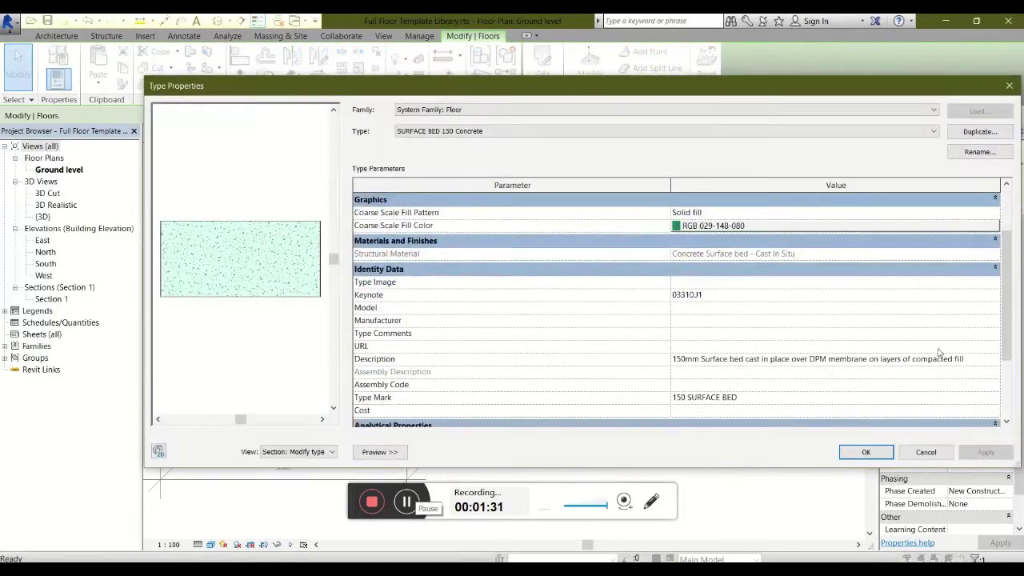
pyautogui.click(983, 362)
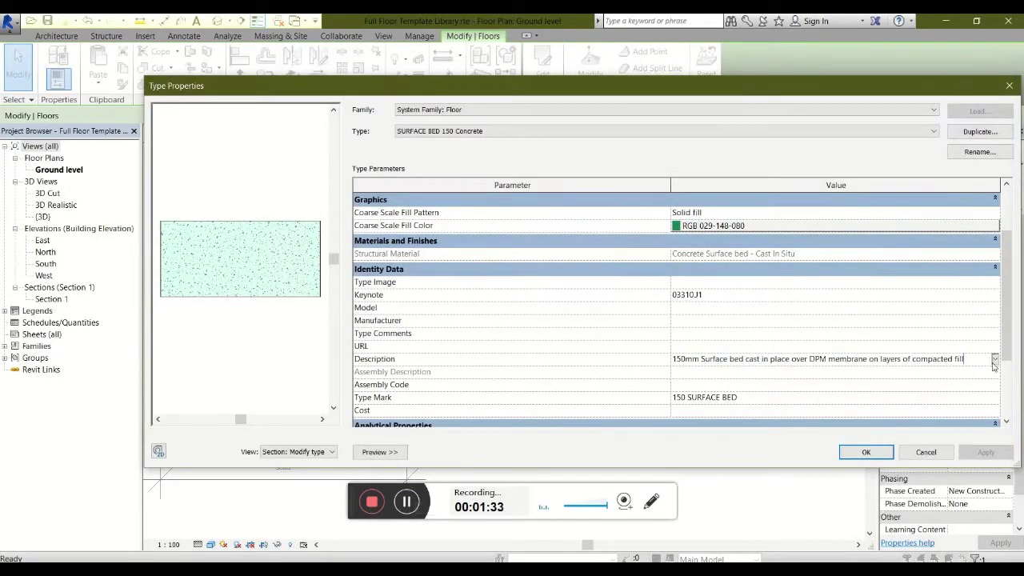
pyautogui.click(994, 359)
pyautogui.scroll(-3, 758, 382)
pyautogui.scroll(-4, 759, 381)
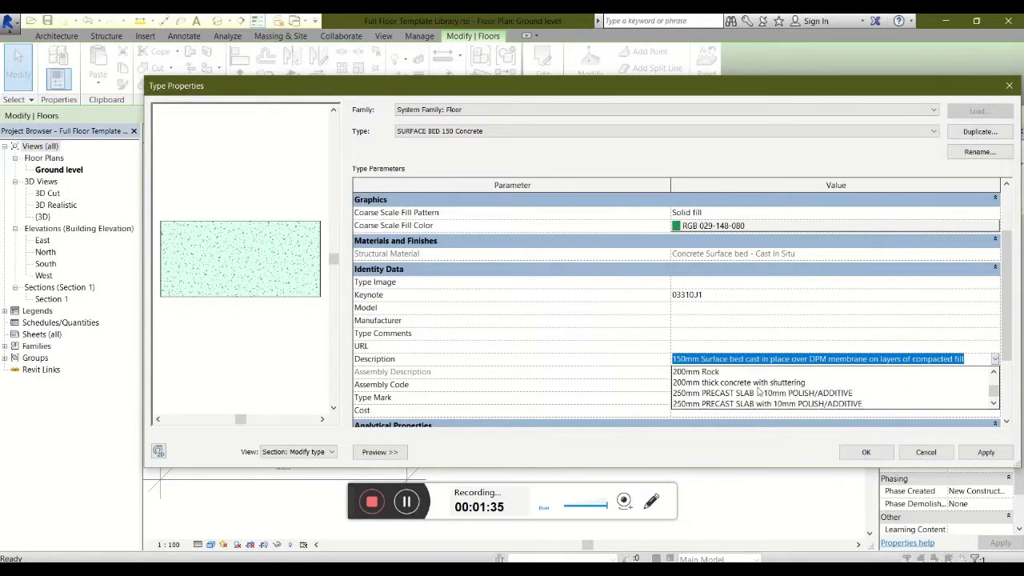
# Browse the concrete slab entries in the keynote list for the surface bed type, then cancel without changes and deselect the floor.
pyautogui.click(723, 298)
pyautogui.click(981, 299)
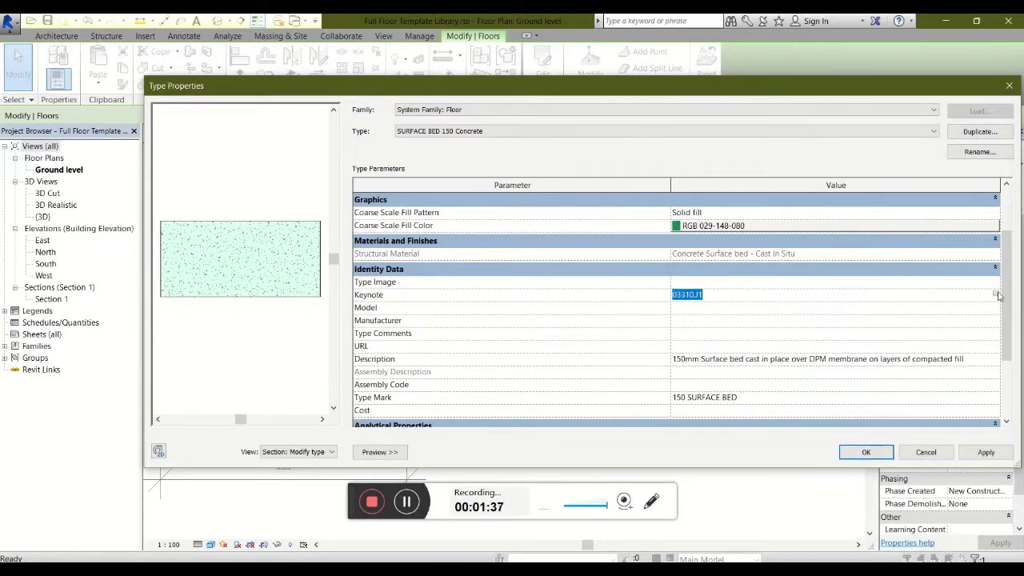
pyautogui.click(995, 295)
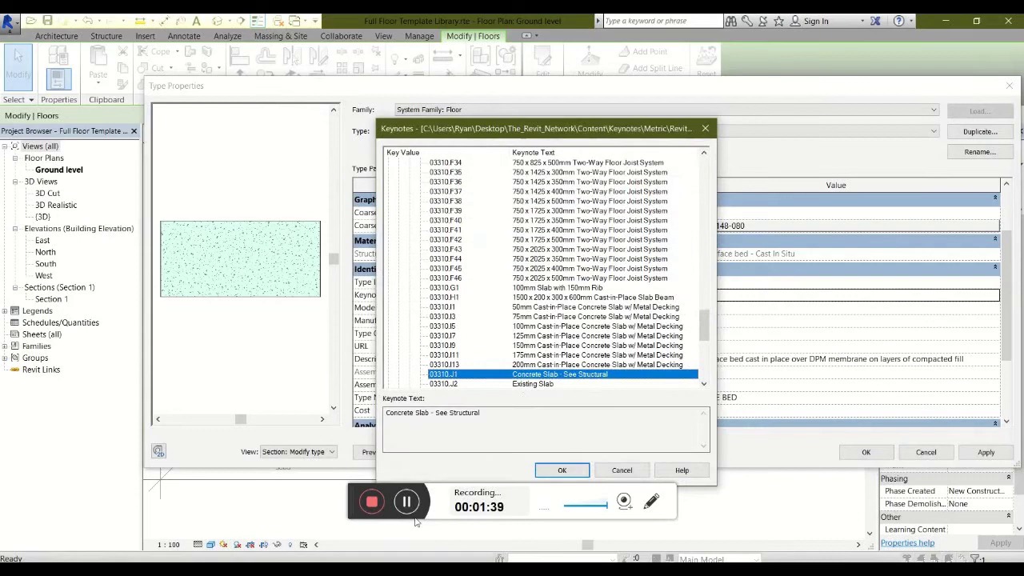
pyautogui.scroll(-3, 526, 344)
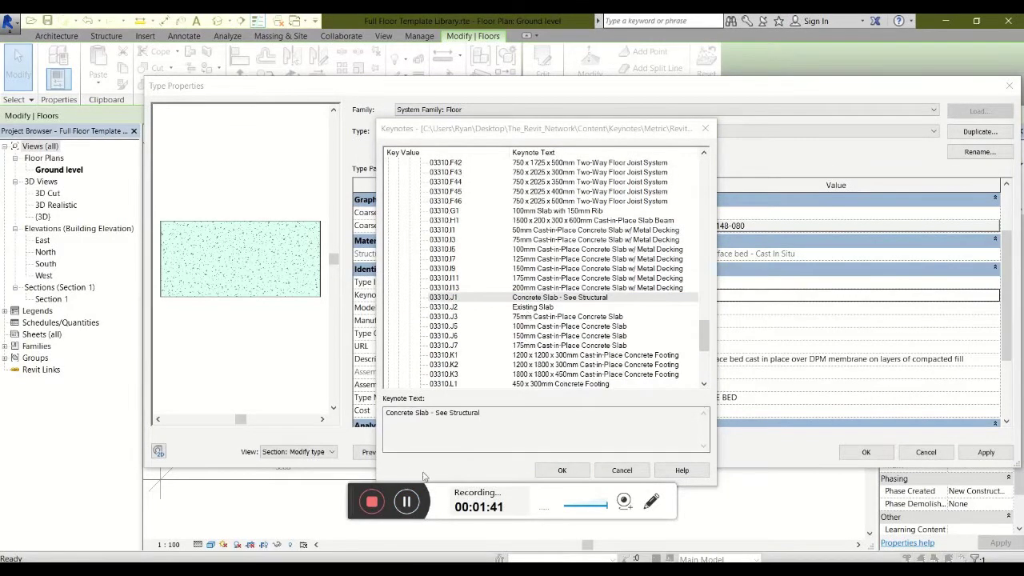
pyautogui.scroll(-1, 490, 388)
pyautogui.click(621, 470)
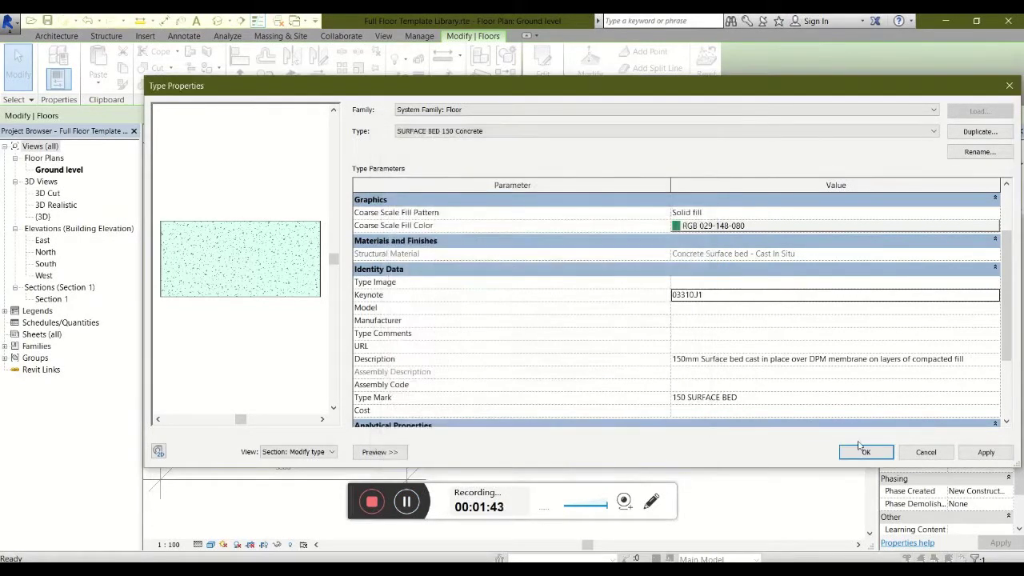
pyautogui.click(918, 450)
pyautogui.scroll(-2, 693, 248)
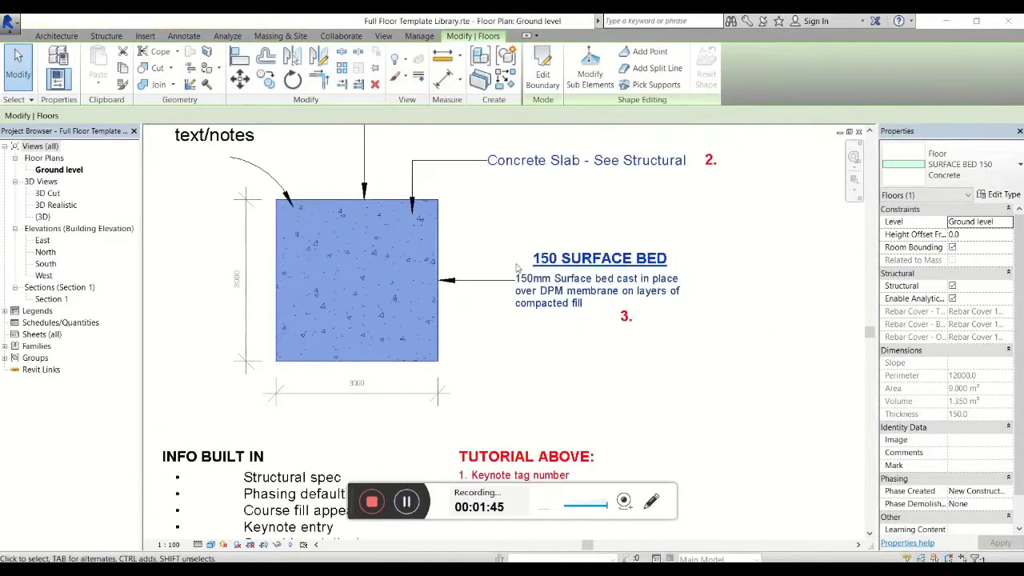
pyautogui.click(745, 313)
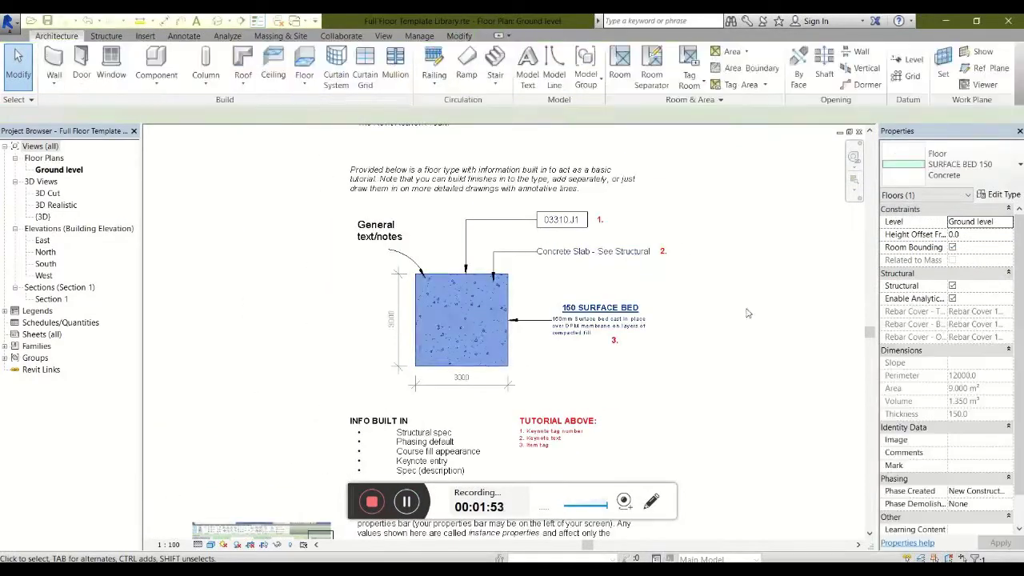
# Examine the Basic Floor Tutorial notes and their illustrations B.1 to B.4 on the Ground level plan.
pyautogui.scroll(-2, 635, 448)
pyautogui.moveTo(635, 448); pyautogui.dragTo(591, 203, button='middle')
pyautogui.scroll(1, 592, 203)
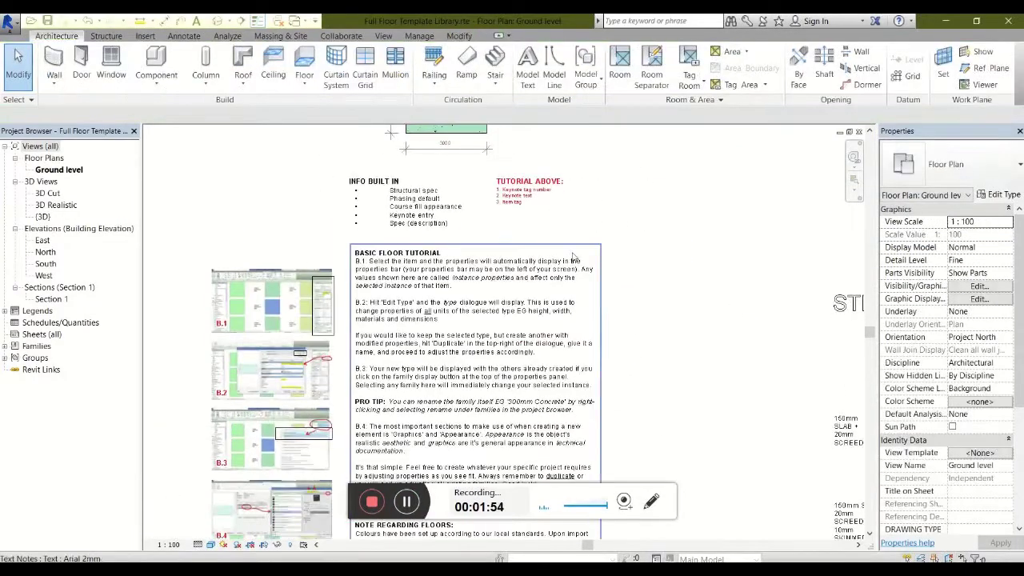
pyautogui.moveTo(517, 339); pyautogui.dragTo(560, 237, button='middle')
pyautogui.scroll(3, 368, 239)
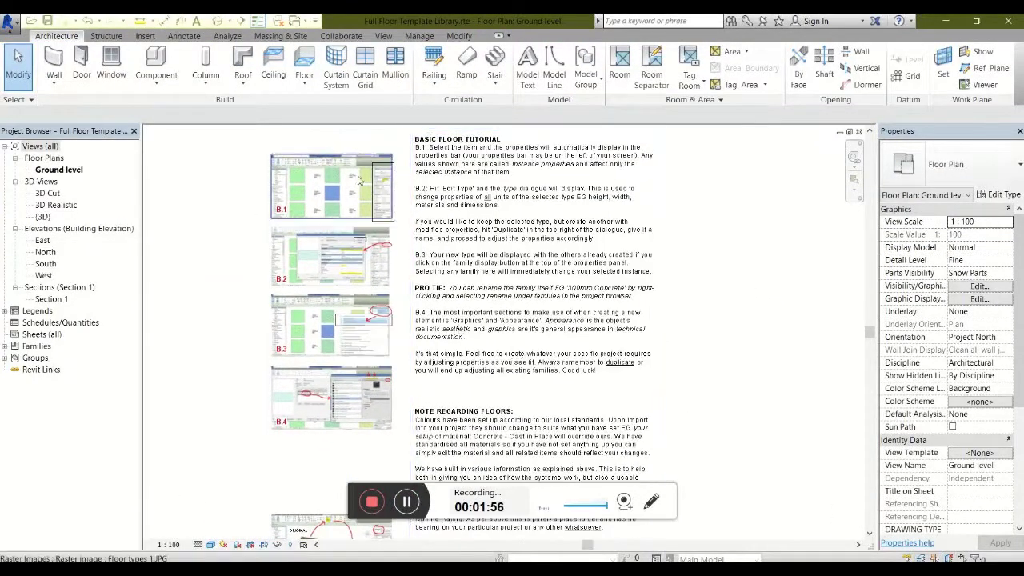
pyautogui.scroll(3, 368, 240)
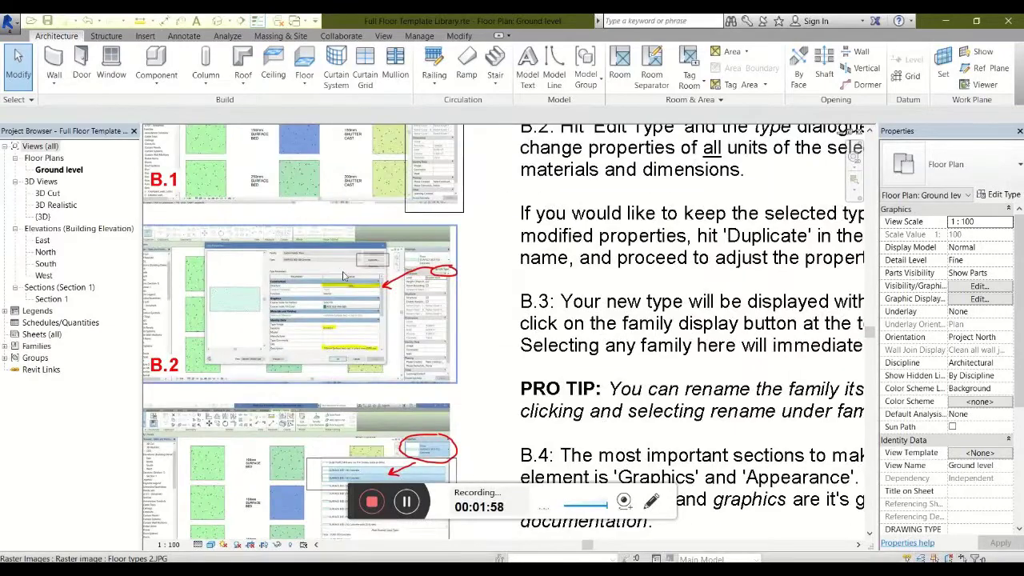
pyautogui.scroll(-1, 344, 275)
pyautogui.moveTo(358, 405); pyautogui.dragTo(362, 361, button='middle')
pyautogui.scroll(4, 338, 376)
pyautogui.scroll(-4, 344, 376)
pyautogui.moveTo(412, 460); pyautogui.dragTo(445, 317, button='middle')
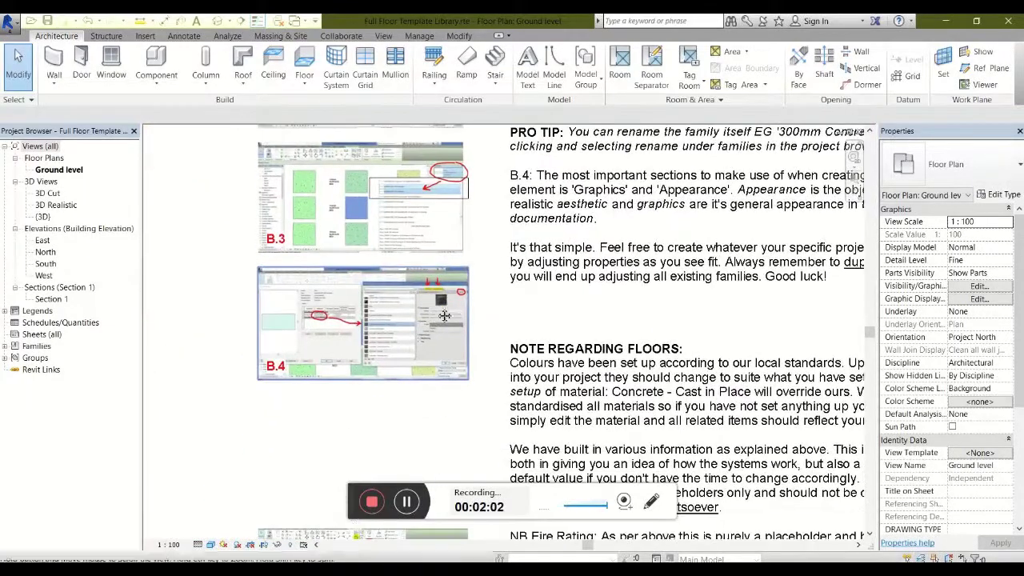
pyautogui.scroll(2, 408, 336)
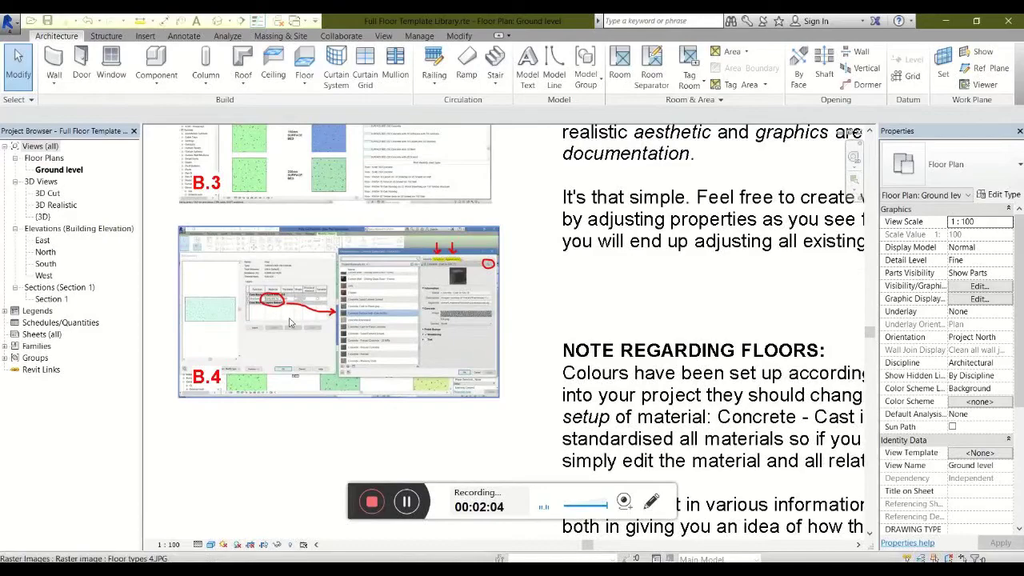
# Examine illustration C in the floor notes, which compares an original floor with one divided into parts.
pyautogui.click(402, 505)
pyautogui.click(406, 503)
pyautogui.scroll(-3, 375, 201)
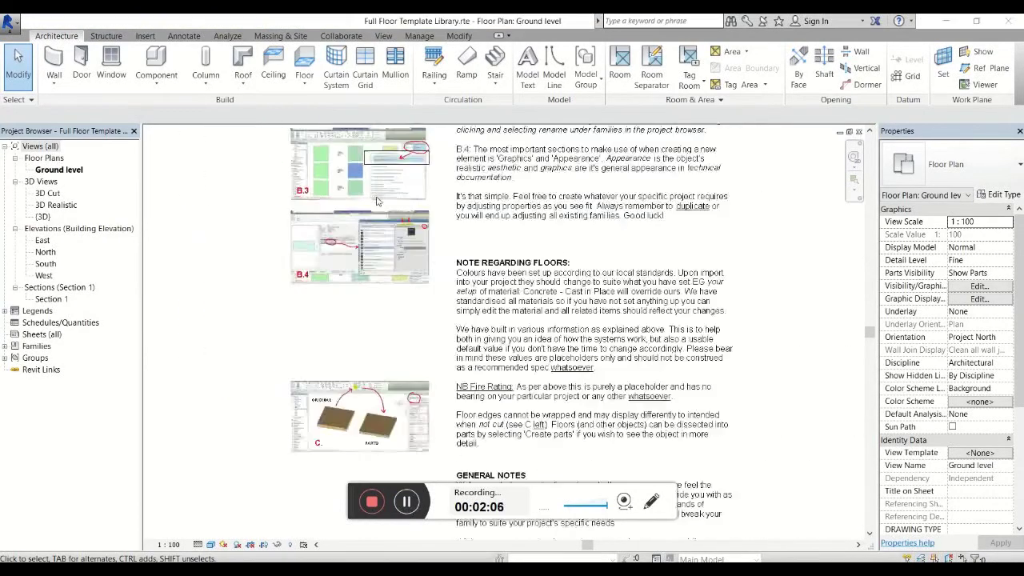
pyautogui.scroll(2, 384, 339)
pyautogui.scroll(3, 325, 346)
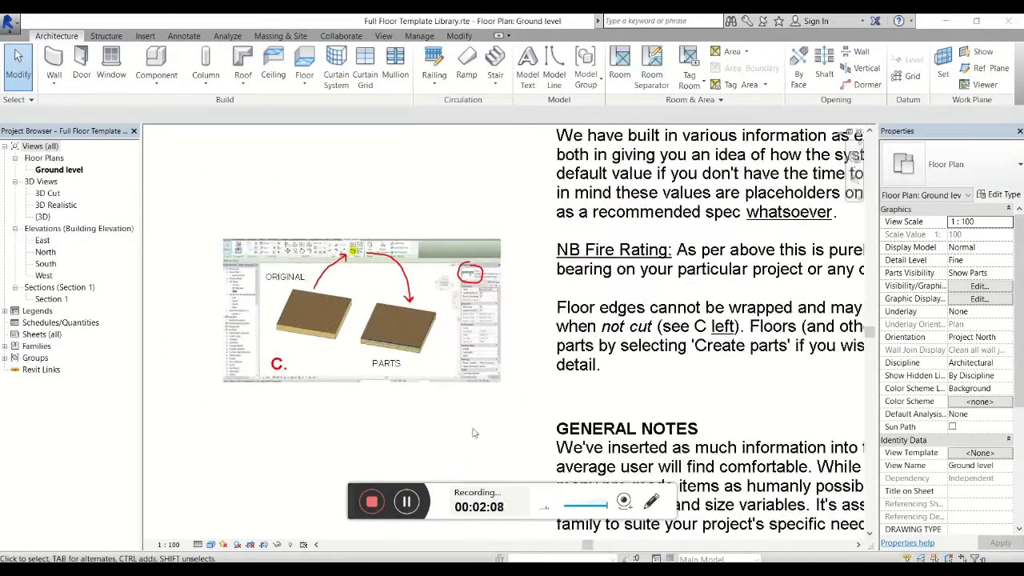
pyautogui.scroll(-1, 257, 326)
pyautogui.scroll(3, 351, 264)
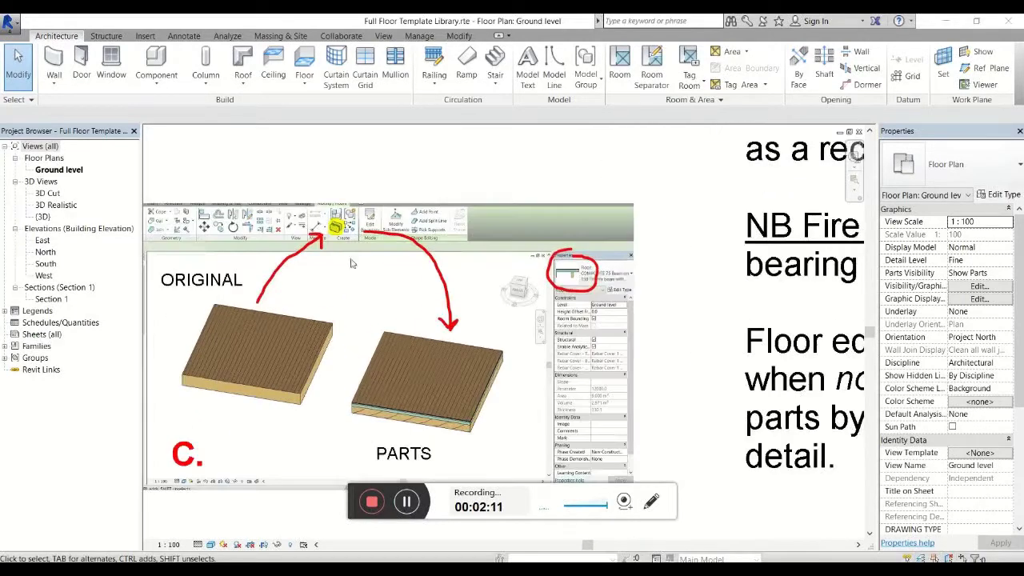
pyautogui.click(336, 390)
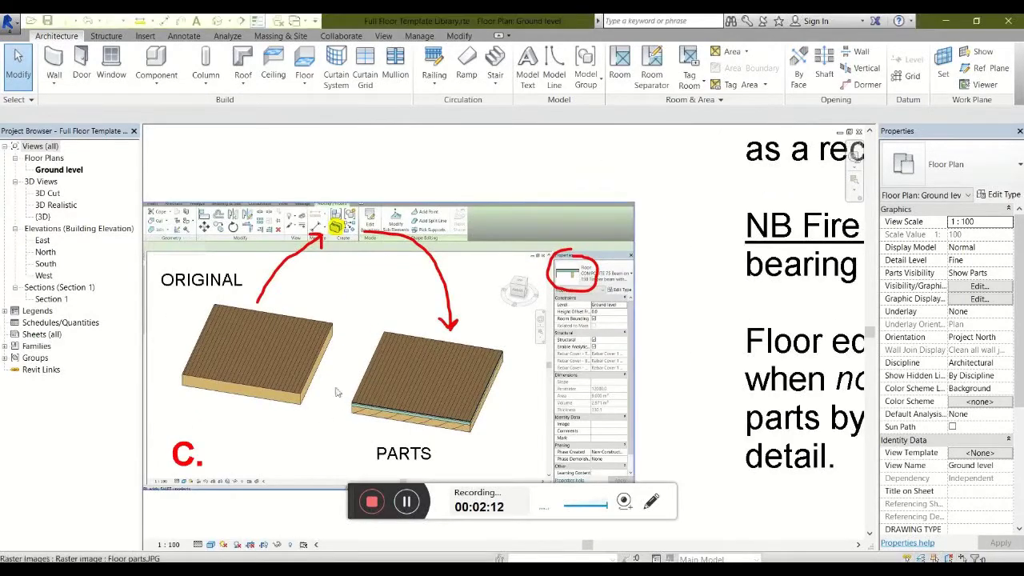
pyautogui.click(410, 508)
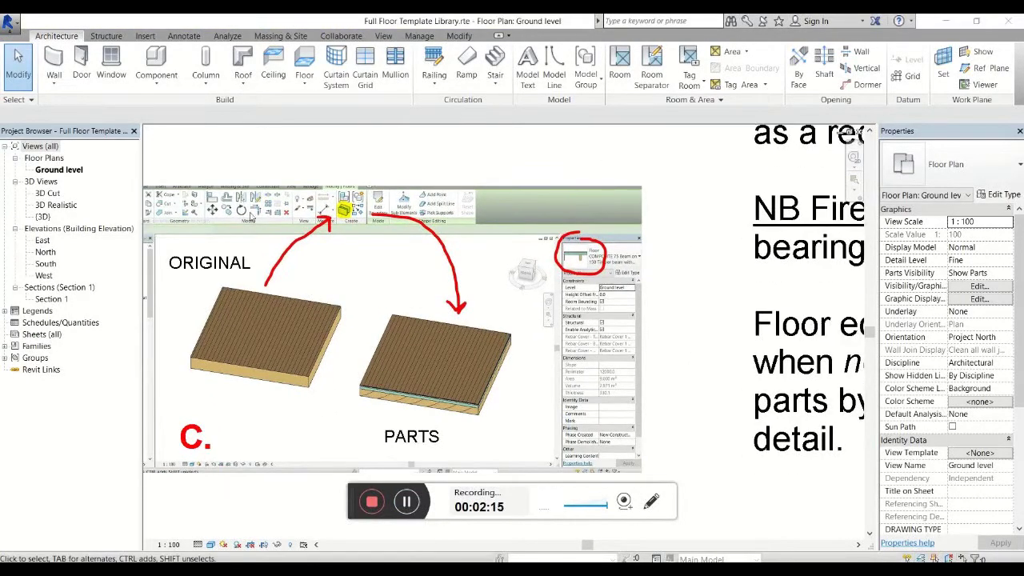
pyautogui.scroll(-6, 250, 215)
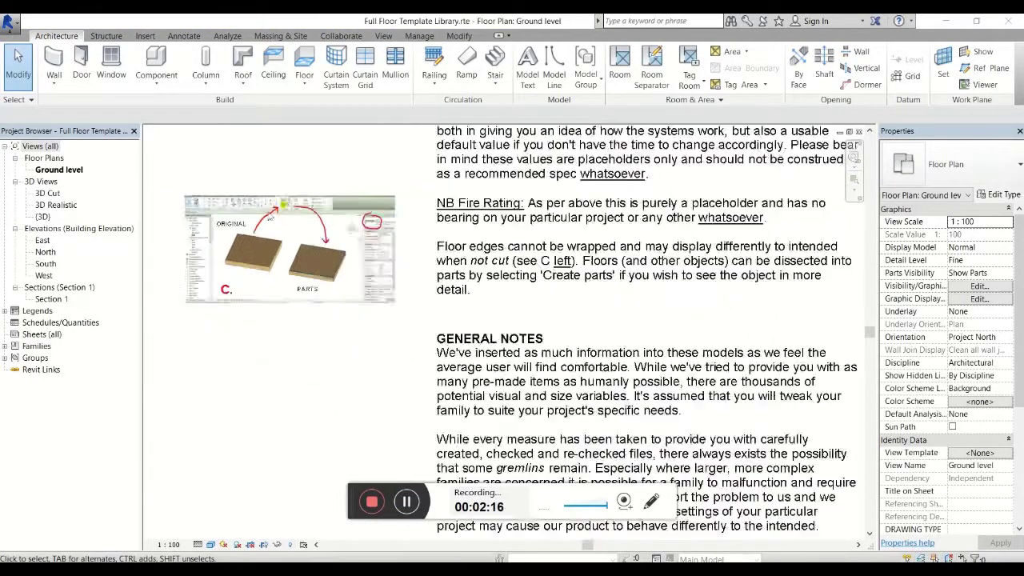
# Examine the sample floor groups from Structure Only to Various Structures + Substrate + Finish (3-in-1) on the plan.
pyautogui.scroll(-5, 600, 319)
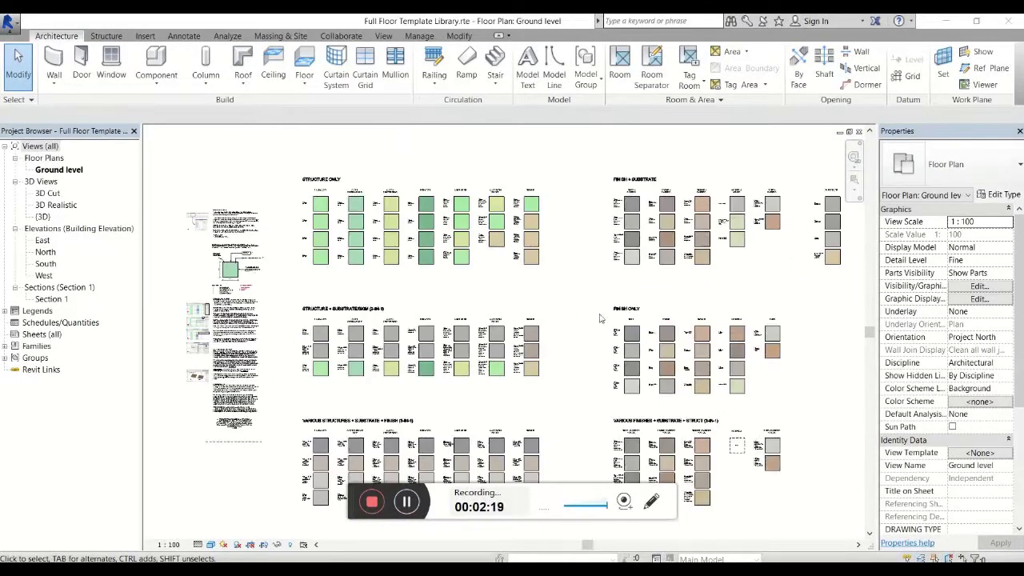
pyautogui.scroll(3, 382, 175)
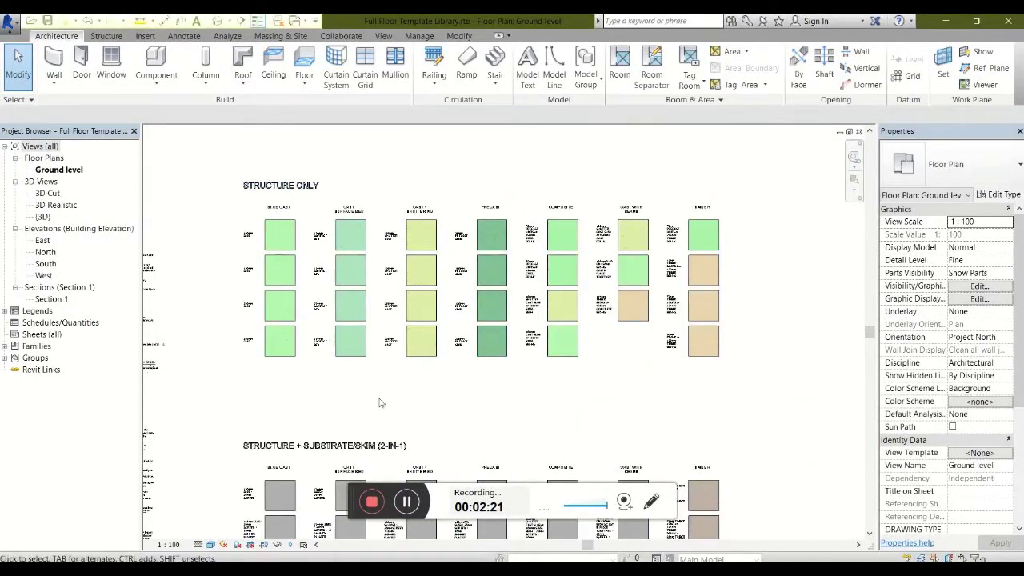
pyautogui.moveTo(449, 452); pyautogui.dragTo(485, 146, button='middle')
pyautogui.scroll(1, 436, 180)
pyautogui.moveTo(562, 370); pyautogui.dragTo(526, 184, button='middle')
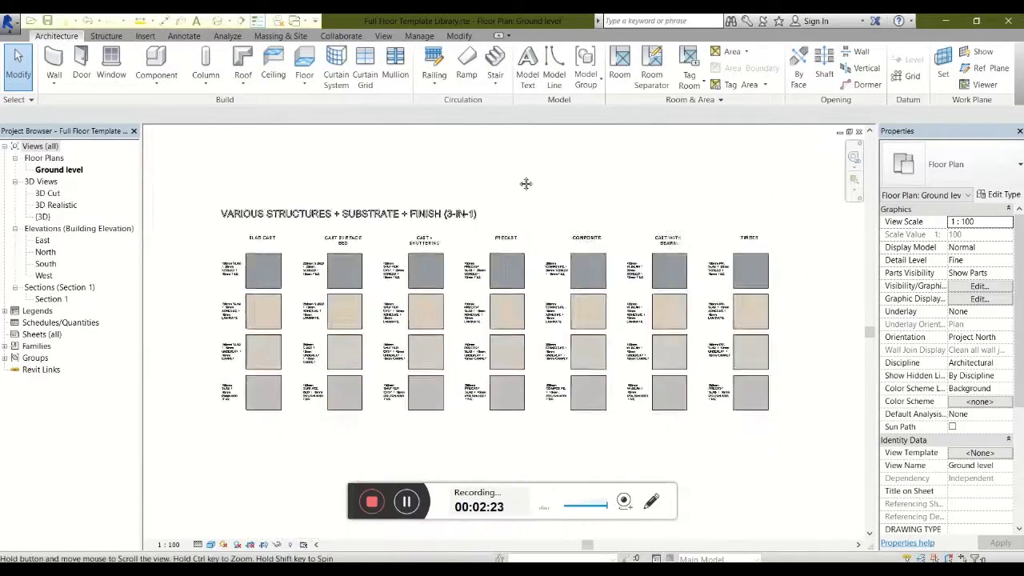
pyautogui.scroll(1, 480, 212)
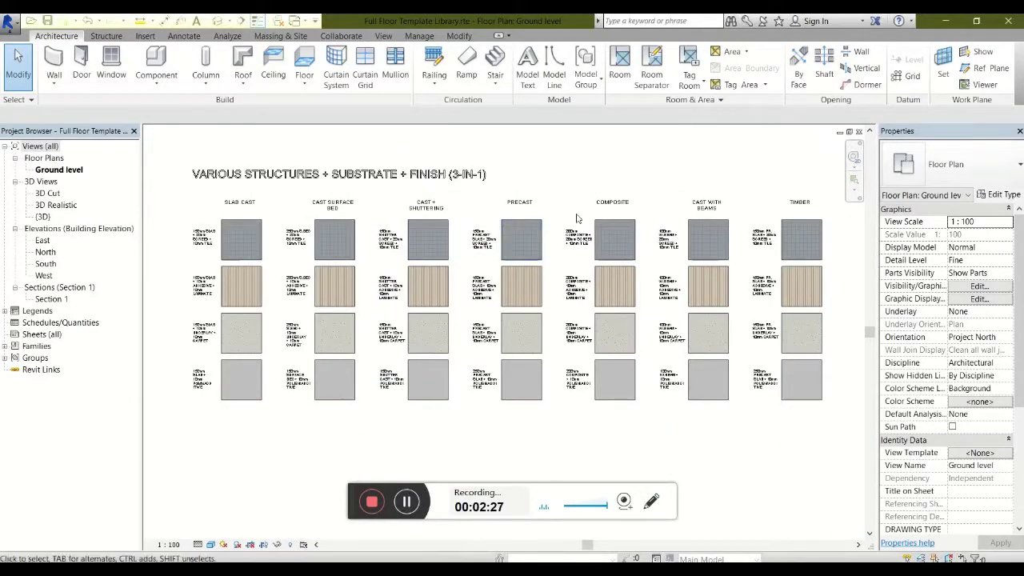
pyautogui.scroll(3, 453, 176)
# Examine the Finish Only and Various Finishes + Substrate + Struct (3-in-1) sample floor groups.
pyautogui.scroll(-8, 524, 199)
pyautogui.scroll(4, 387, 319)
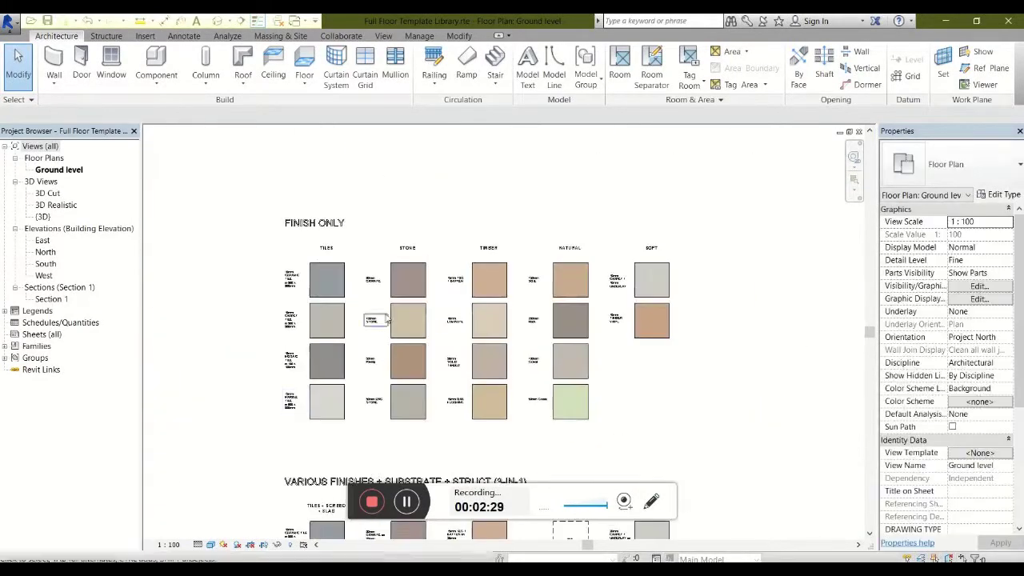
pyautogui.moveTo(408, 303); pyautogui.dragTo(417, 539, button='middle')
pyautogui.moveTo(446, 325); pyautogui.dragTo(444, 350, button='middle')
pyautogui.moveTo(520, 459); pyautogui.dragTo(499, 190, button='middle')
pyautogui.moveTo(480, 448); pyautogui.dragTo(606, 201, button='middle')
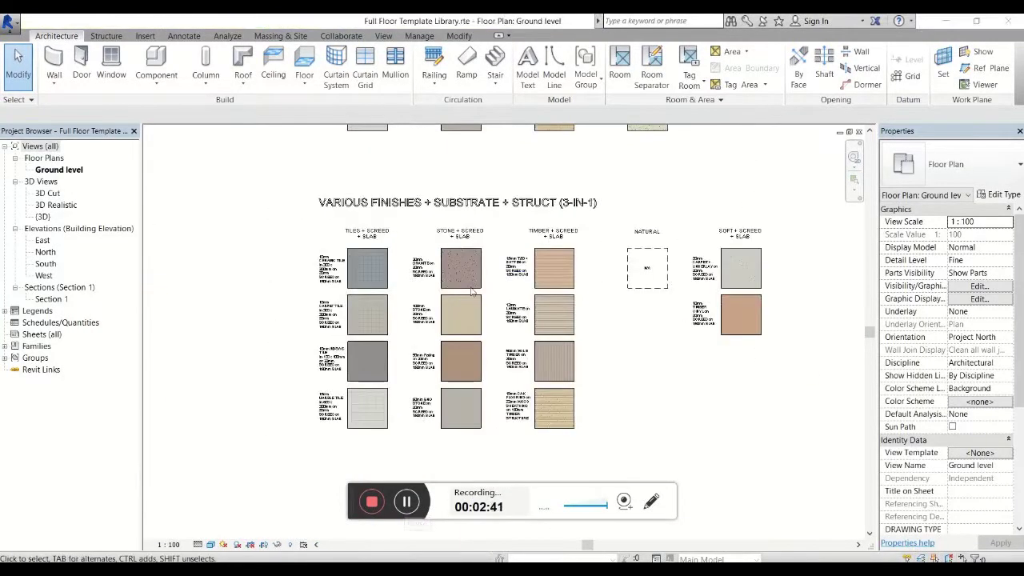
pyautogui.scroll(1, 490, 287)
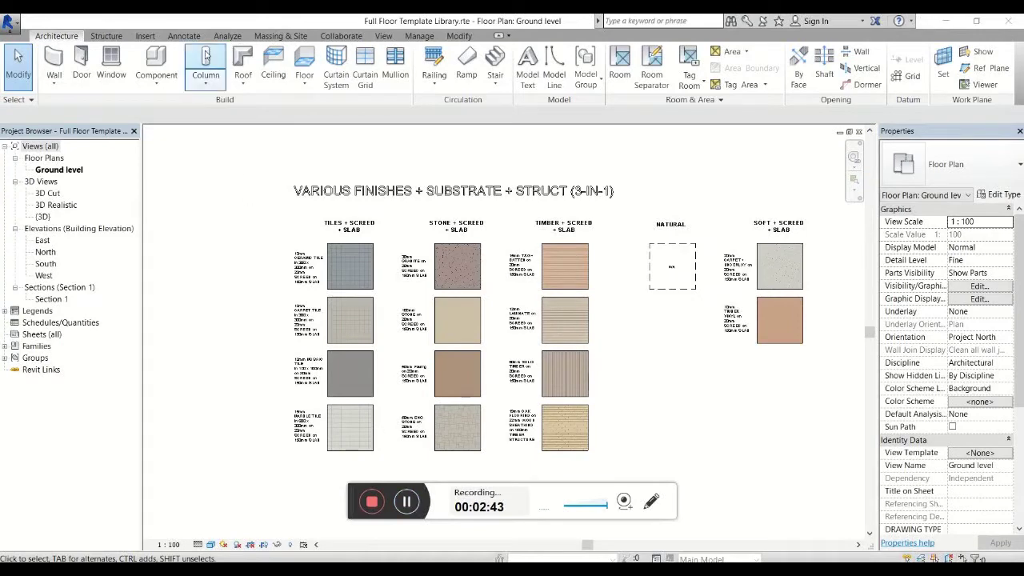
# Open the default 3D view and examine the sample floors and their layered edges up close.
pyautogui.click(190, 19)
pyautogui.click(217, 20)
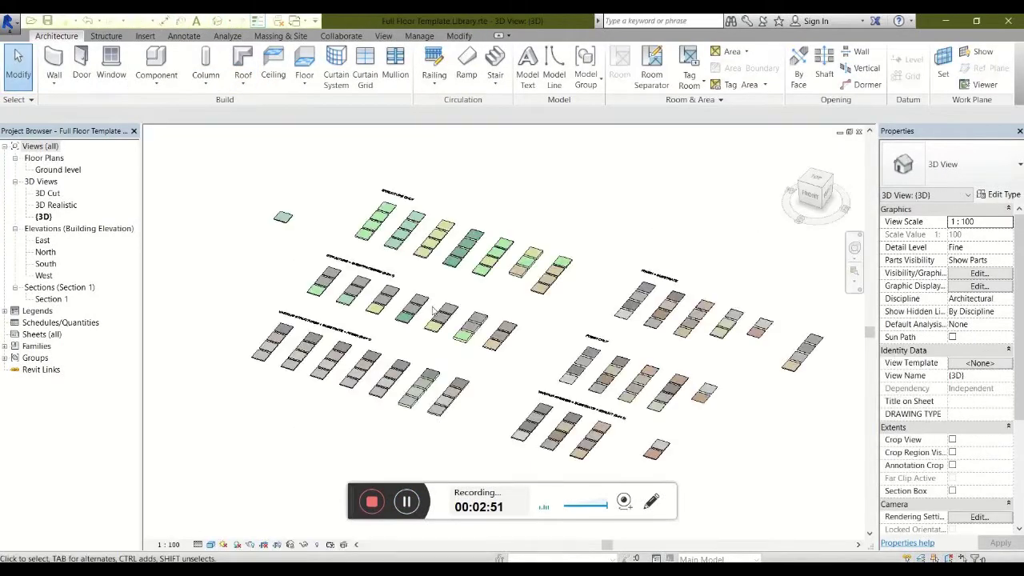
pyautogui.scroll(4, 422, 332)
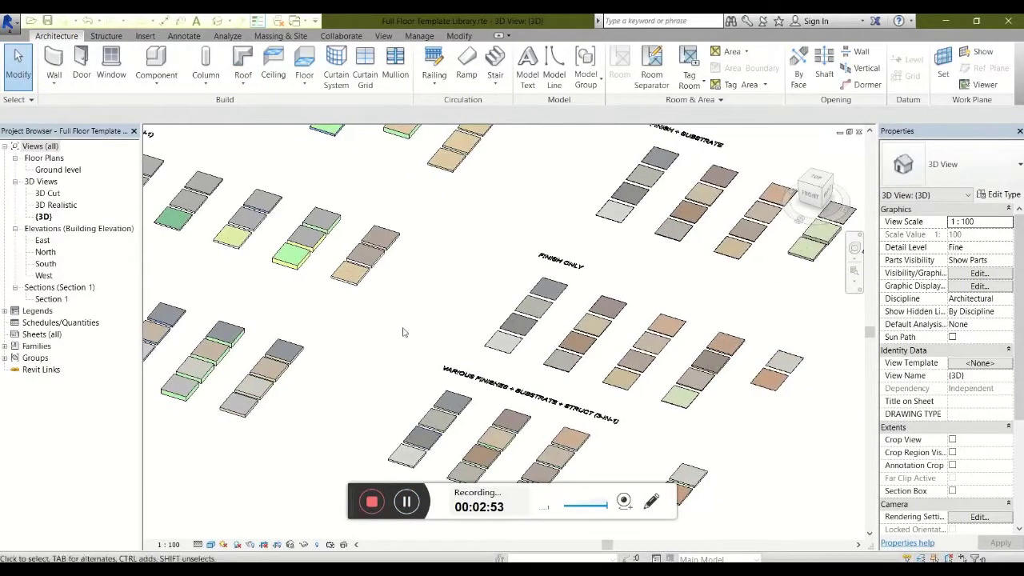
pyautogui.scroll(-4, 422, 332)
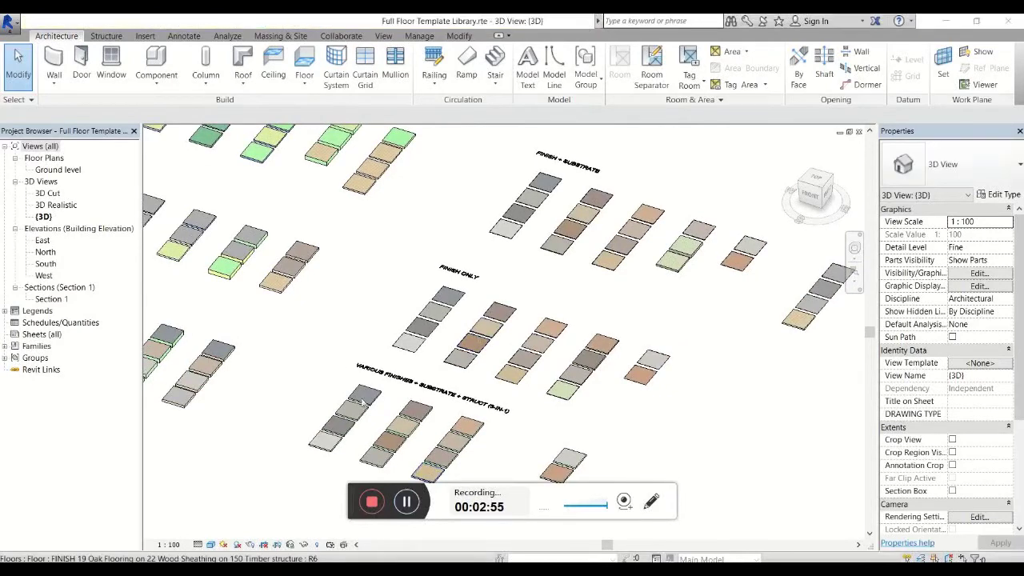
pyautogui.scroll(5, 229, 240)
pyautogui.scroll(2, 230, 240)
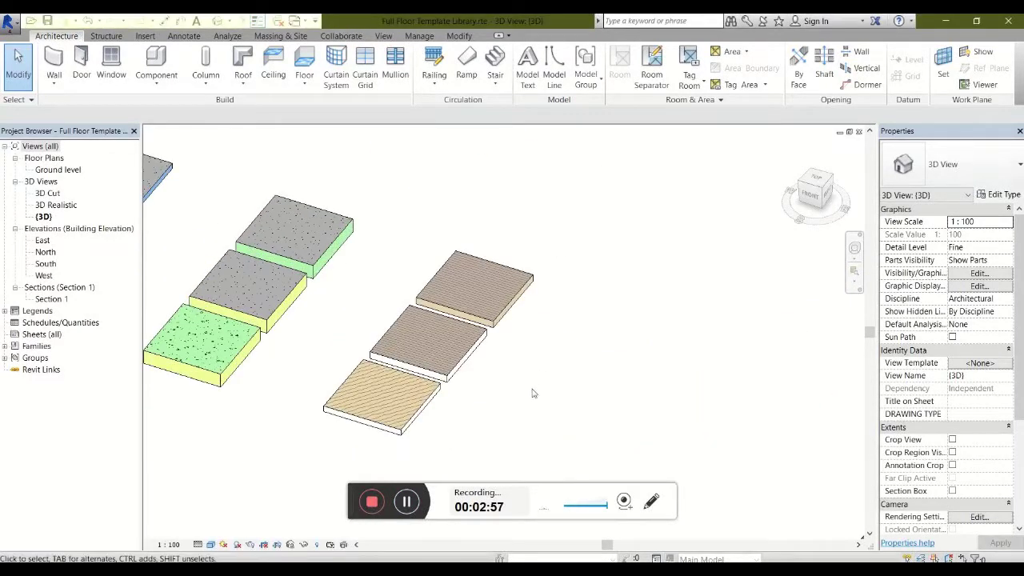
pyautogui.moveTo(529, 389); pyautogui.dragTo(596, 217, button='middle')
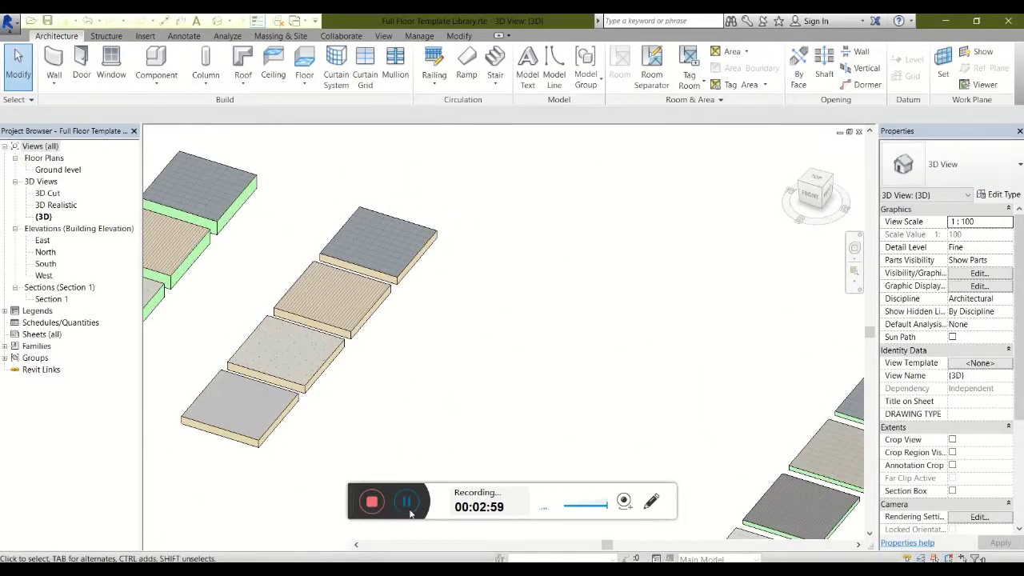
# Select the laminate-finished composite timber beam floor in the 3D view and open its type properties.
pyautogui.click(406, 501)
pyautogui.click(385, 310)
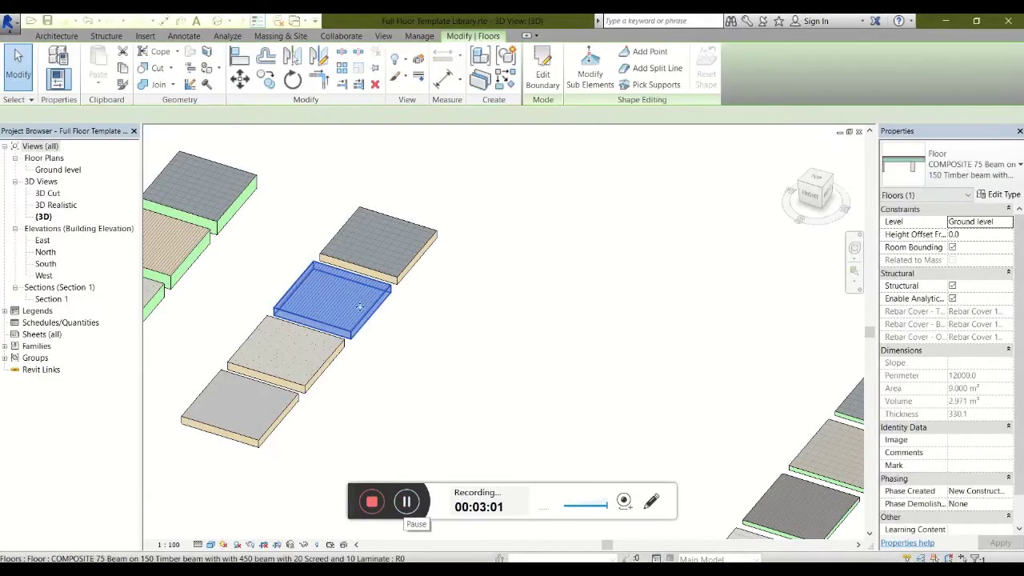
pyautogui.scroll(3, 328, 272)
pyautogui.click(406, 501)
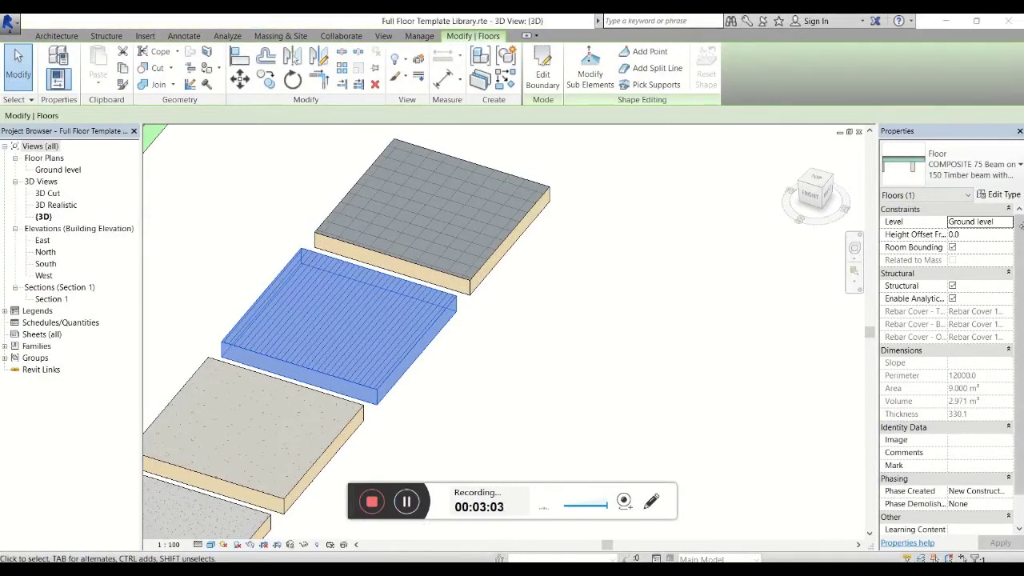
pyautogui.click(999, 195)
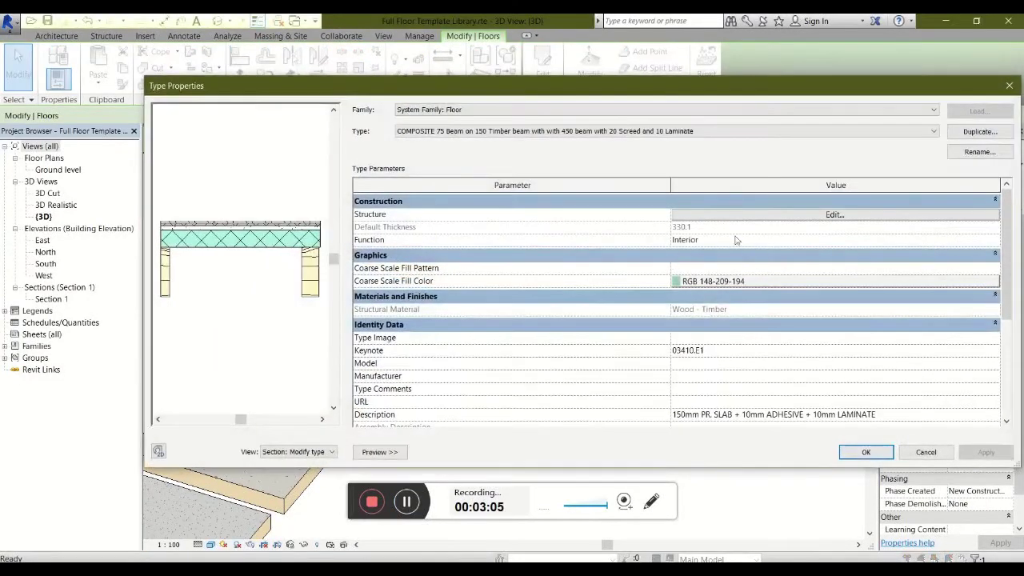
# Open the composite timber beam floor's layer structure, review its layers, and open the Finishes - Wood - Laminated material of the Finish 2 layer.
pyautogui.click(757, 214)
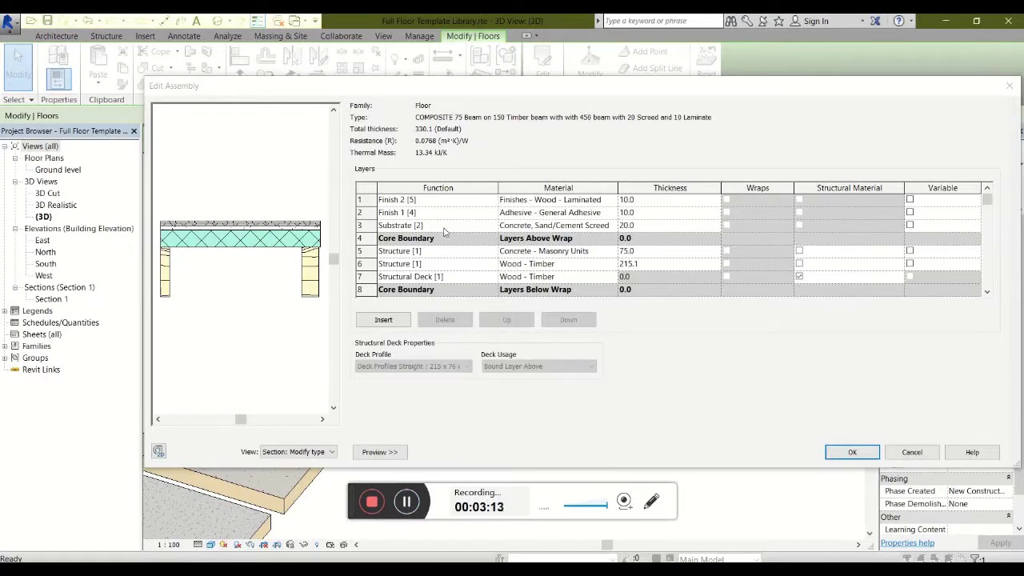
pyautogui.scroll(-1, 444, 230)
pyautogui.scroll(1, 445, 248)
pyautogui.click(613, 202)
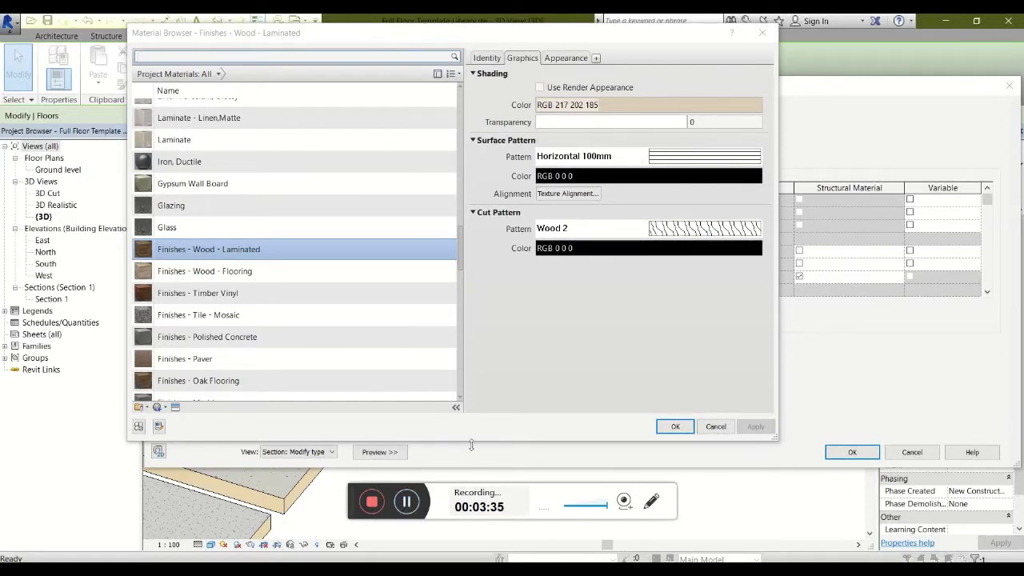
# Browse the model and drafting fill patterns for the laminated wood's surface, and leave the material and floor type properties without keeping changes.
pyautogui.click(704, 157)
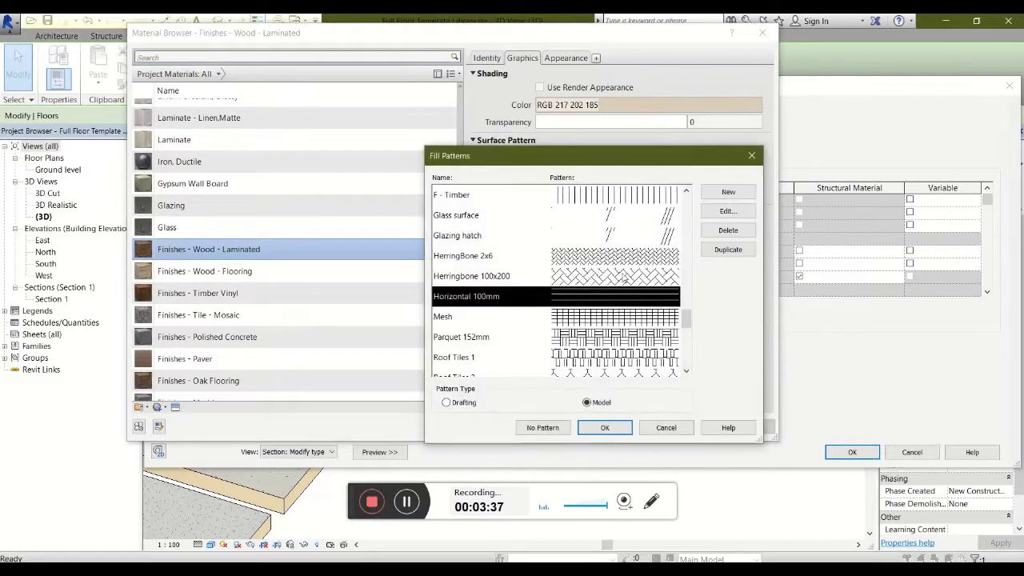
pyautogui.scroll(-6, 613, 299)
pyautogui.scroll(2, 623, 298)
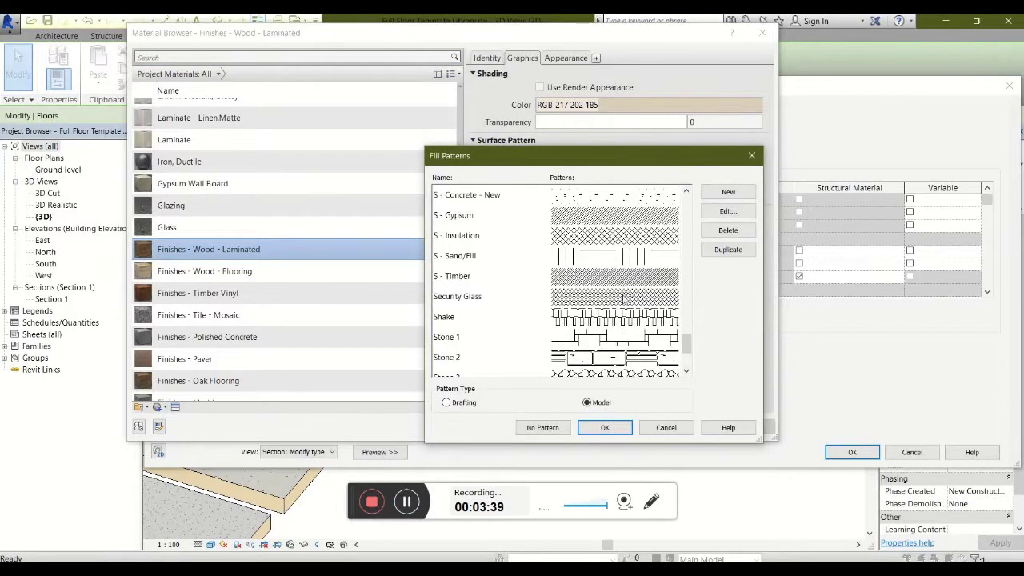
pyautogui.scroll(10, 592, 330)
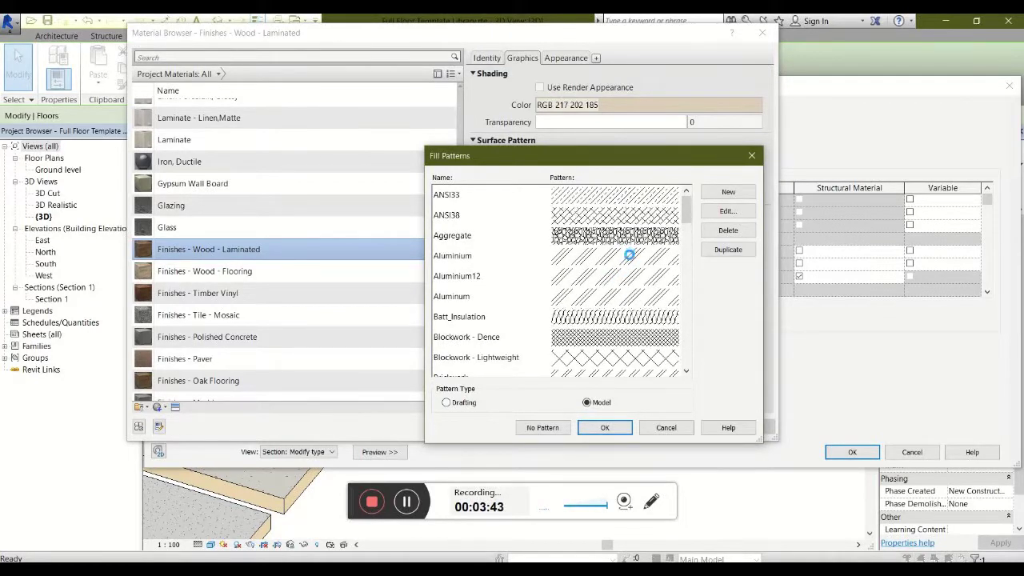
pyautogui.click(445, 403)
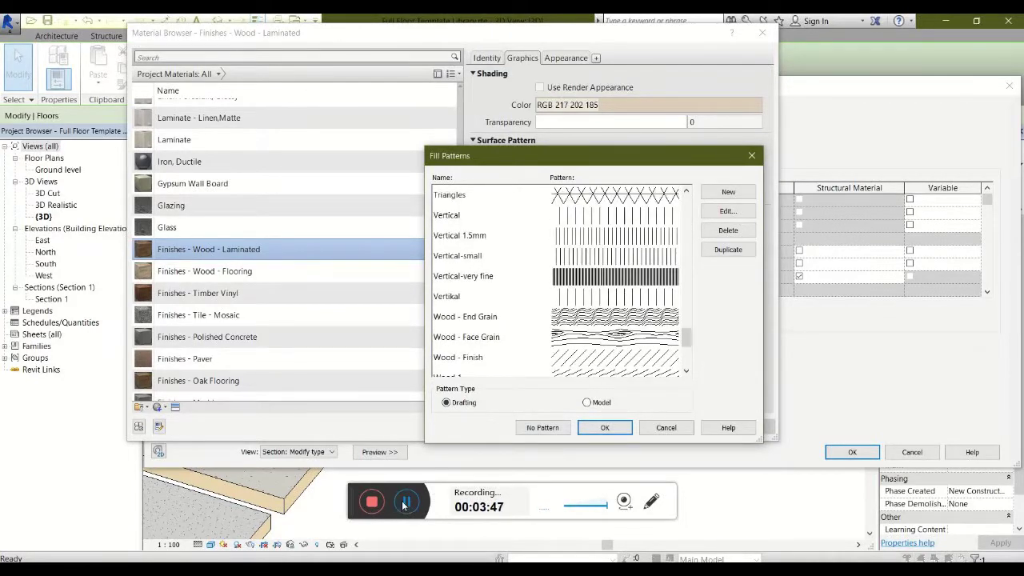
pyautogui.click(404, 503)
pyautogui.scroll(9, 610, 351)
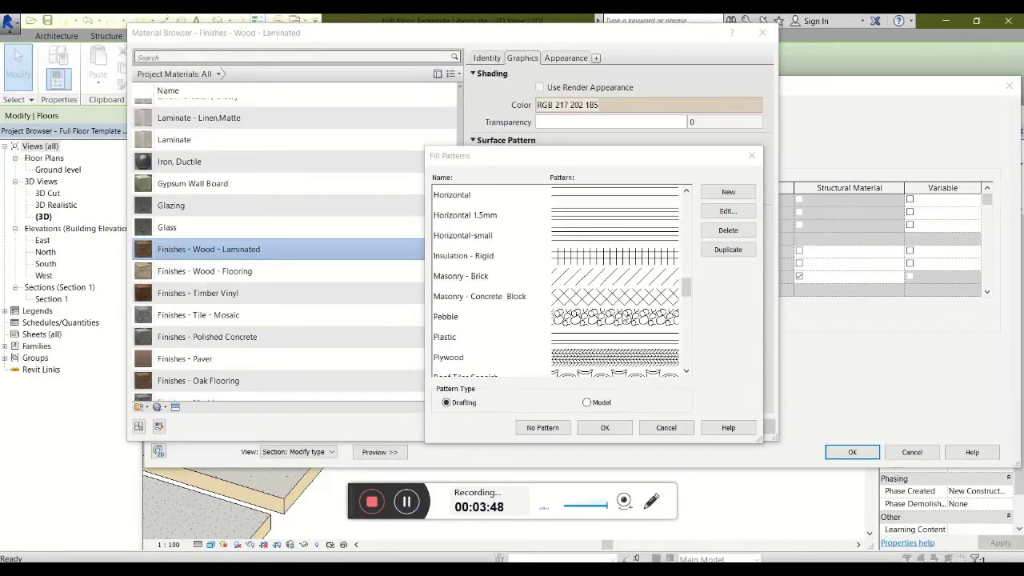
pyautogui.click(610, 430)
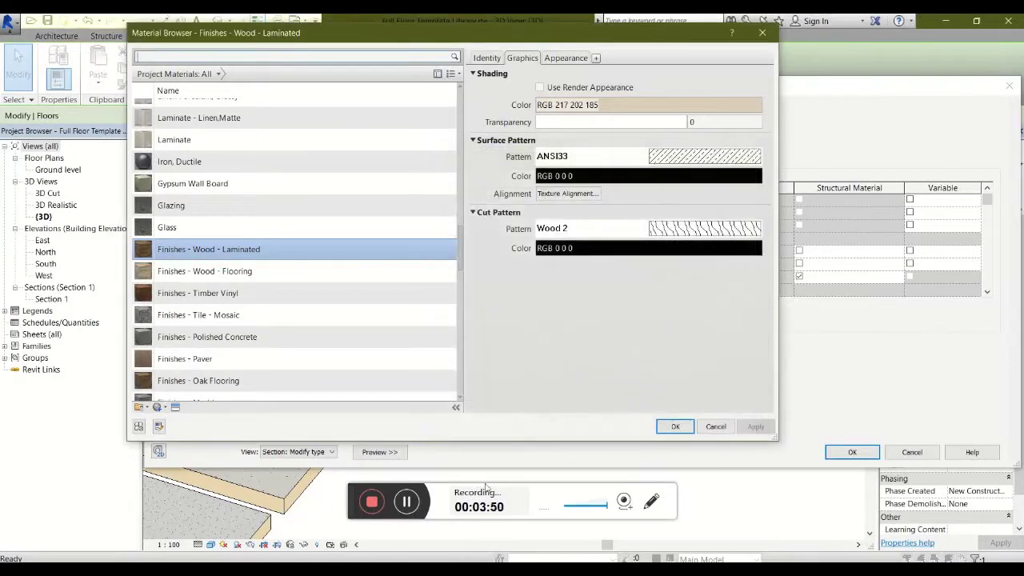
pyautogui.click(717, 427)
pyautogui.click(852, 452)
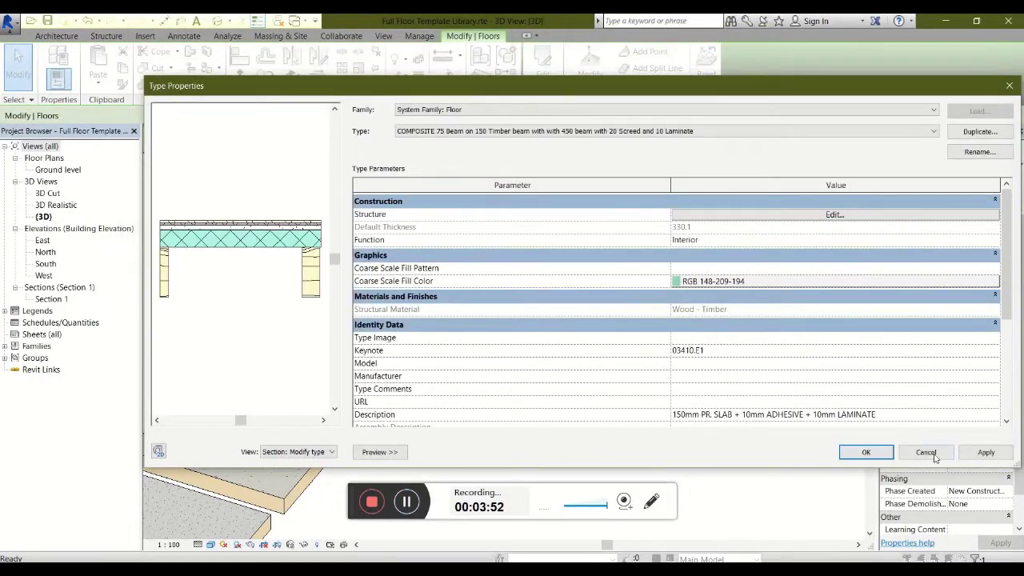
pyautogui.click(926, 452)
# Open the 3D Realistic view and examine the rendered materials of the structure and substrate sample floors.
pyautogui.doubleClick(57, 205)
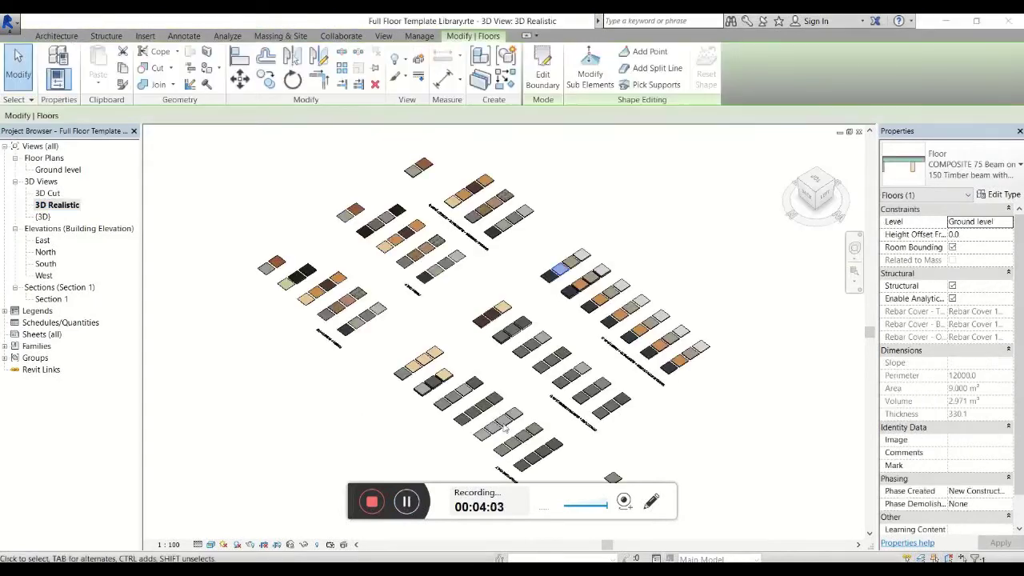
pyautogui.scroll(5, 564, 430)
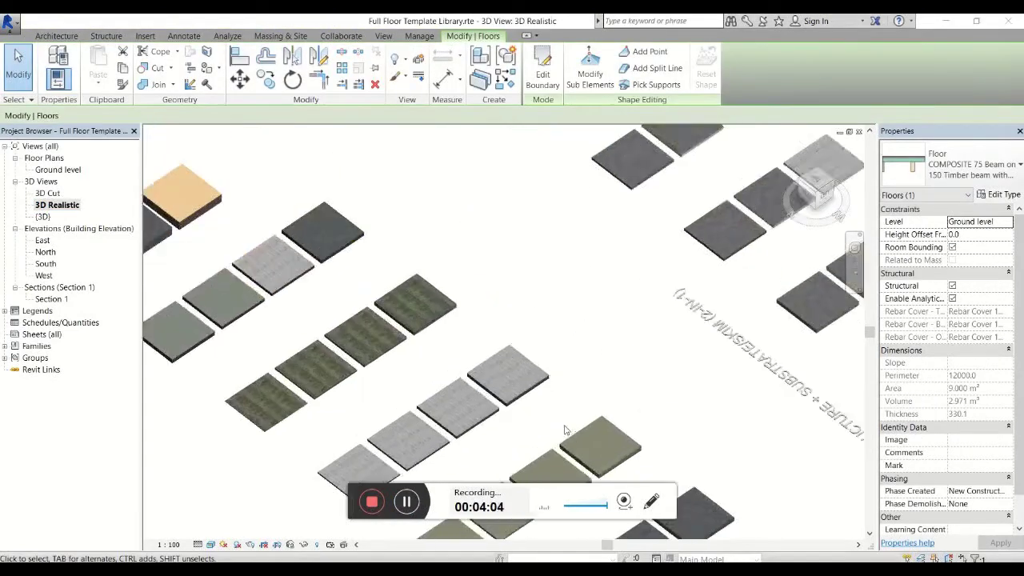
pyautogui.scroll(5, 564, 431)
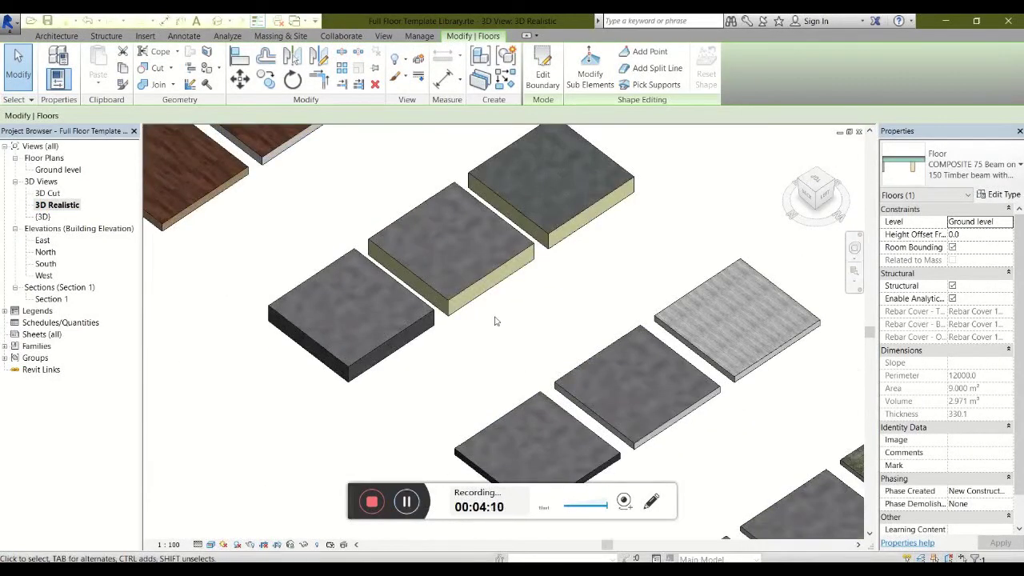
pyautogui.scroll(-3, 506, 321)
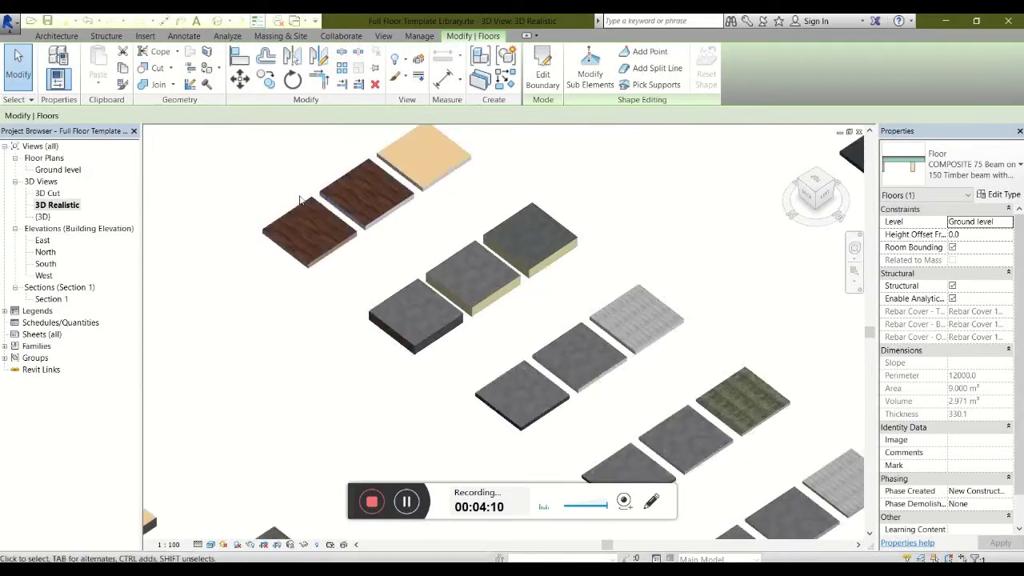
# Examine the rendered timber, brick and stone textures of the finish sample floors up close in the realistic view.
pyautogui.moveTo(299, 197); pyautogui.dragTo(552, 466, button='middle')
pyautogui.moveTo(320, 280); pyautogui.dragTo(611, 486, button='middle')
pyautogui.scroll(3, 560, 392)
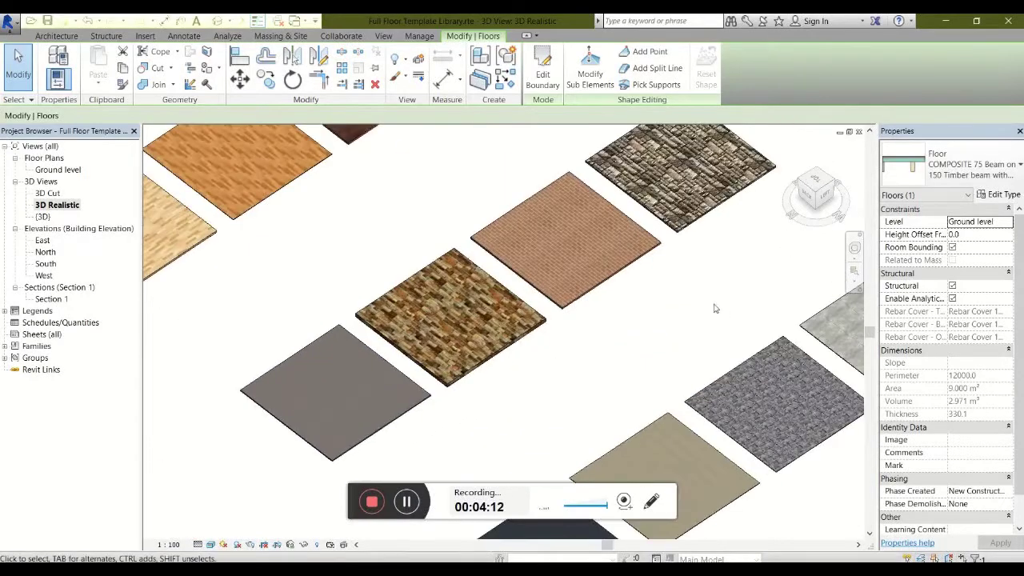
pyautogui.scroll(4, 658, 227)
pyautogui.moveTo(673, 240); pyautogui.dragTo(398, 456, button='middle')
pyautogui.scroll(-1, 405, 464)
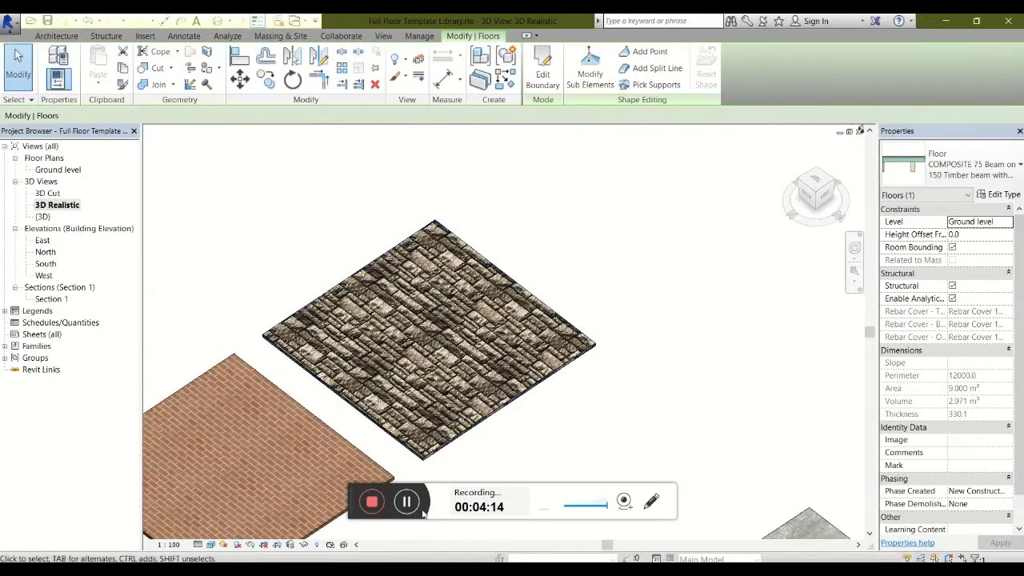
pyautogui.scroll(-6, 599, 414)
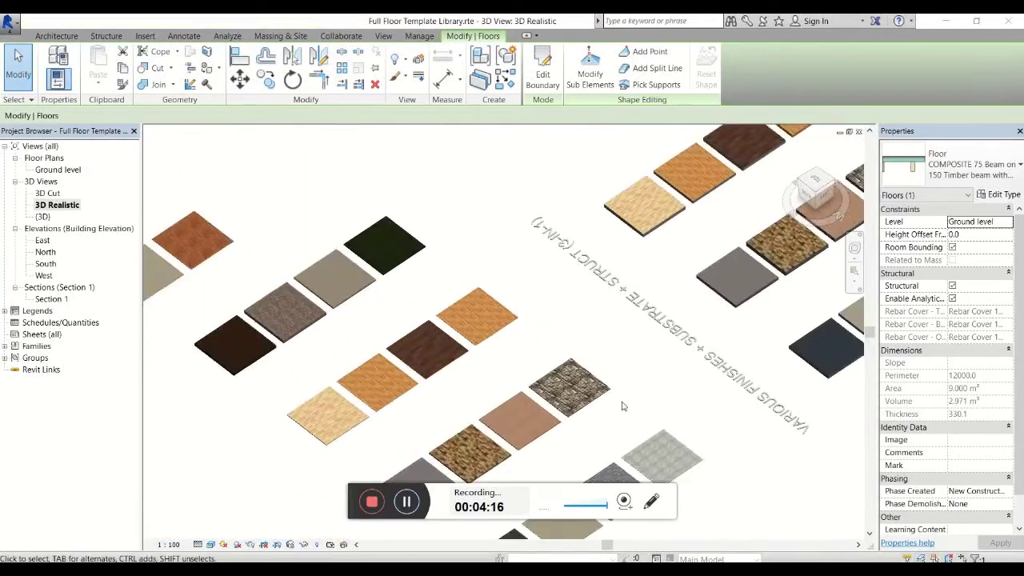
pyautogui.scroll(-5, 334, 324)
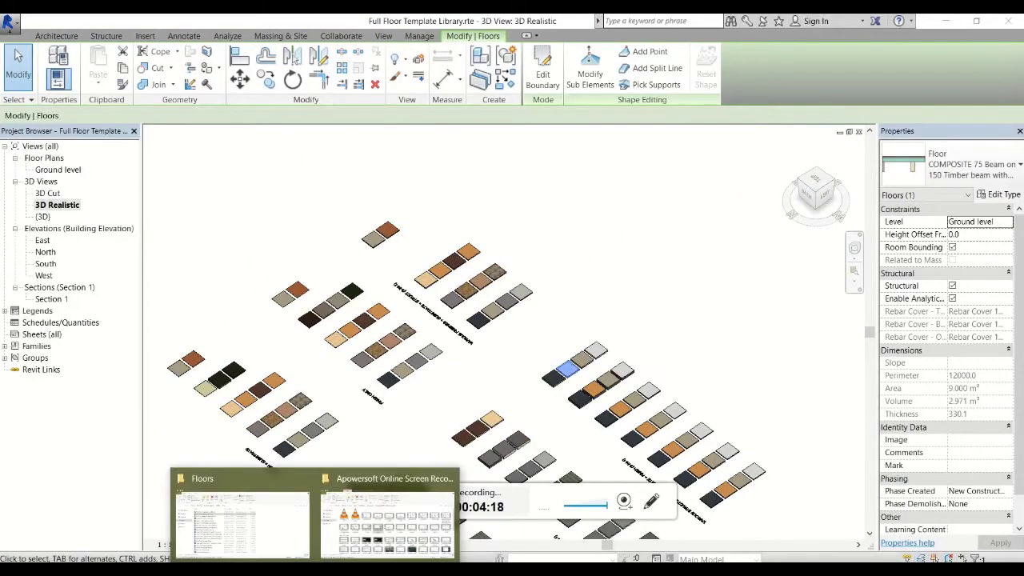
# Switch to File Explorer, go to the STORE folder and open the Full Wall Template Library in Revit.
pyautogui.click(224, 540)
pyautogui.click(348, 192)
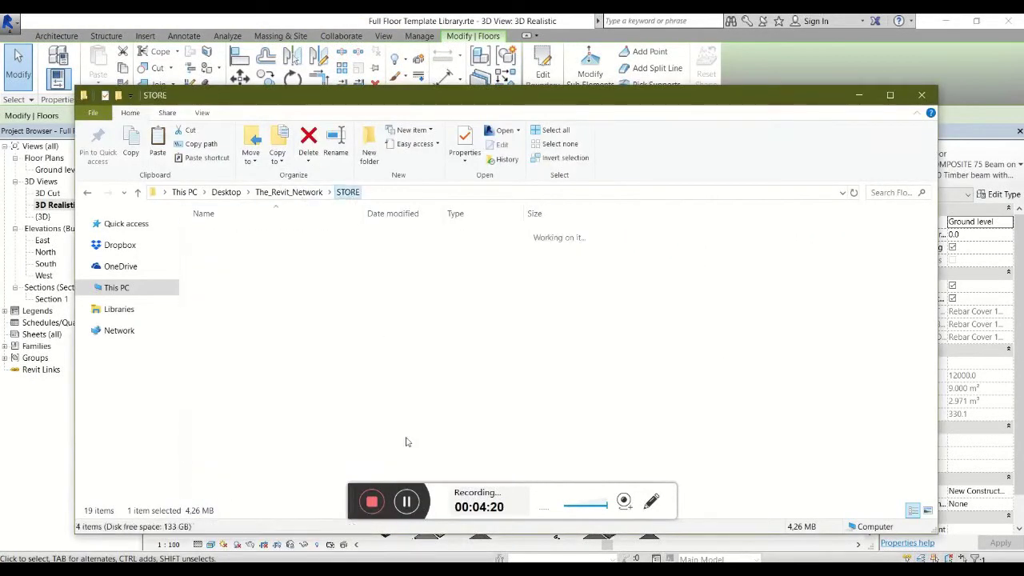
pyautogui.doubleClick(249, 276)
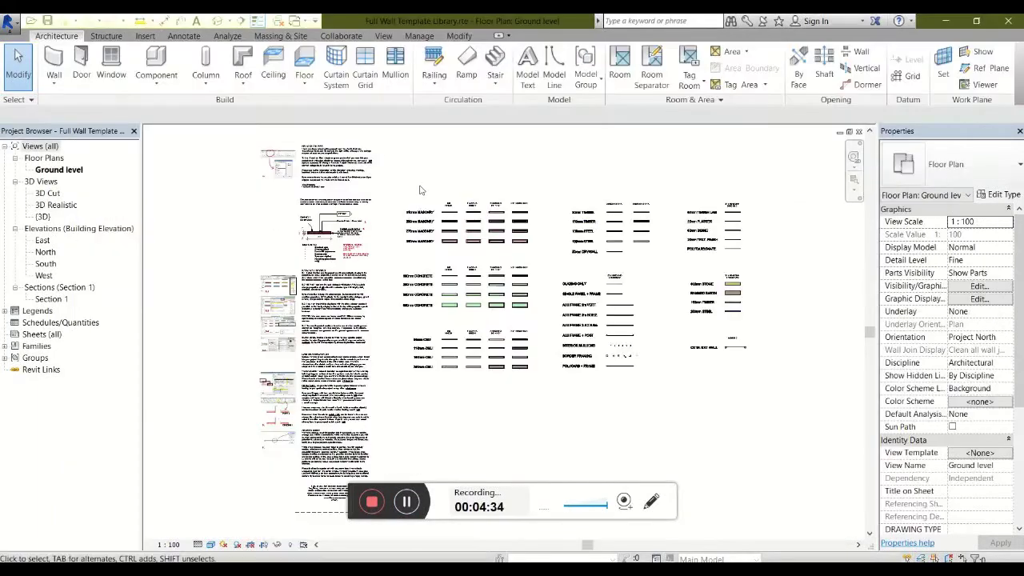
# Select all sample walls on the ground level plan and review their categories in the selection filter, leaving the filter unchanged.
pyautogui.moveTo(396, 172); pyautogui.dragTo(854, 449)
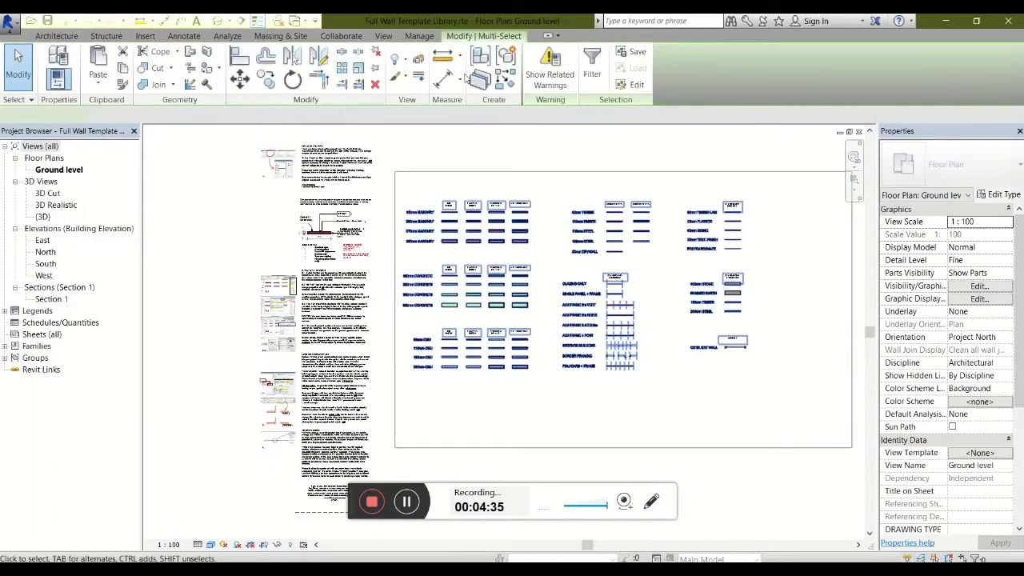
pyautogui.click(592, 68)
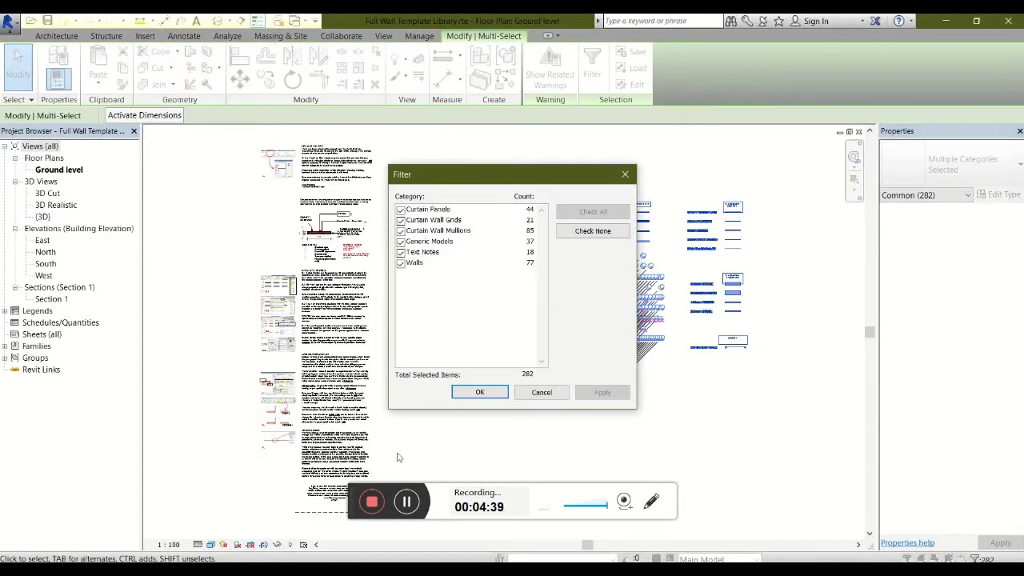
pyautogui.click(407, 502)
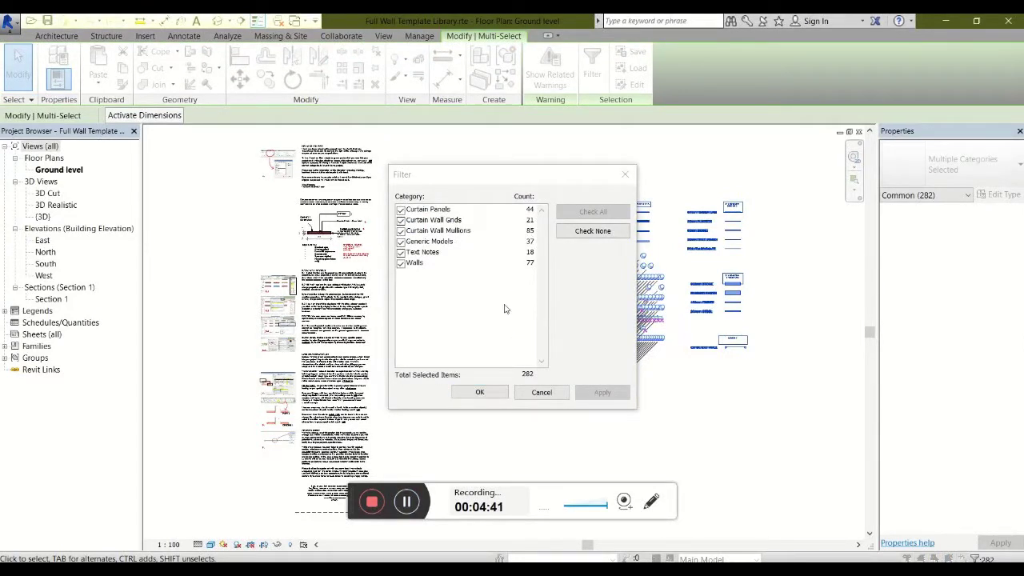
pyautogui.click(541, 392)
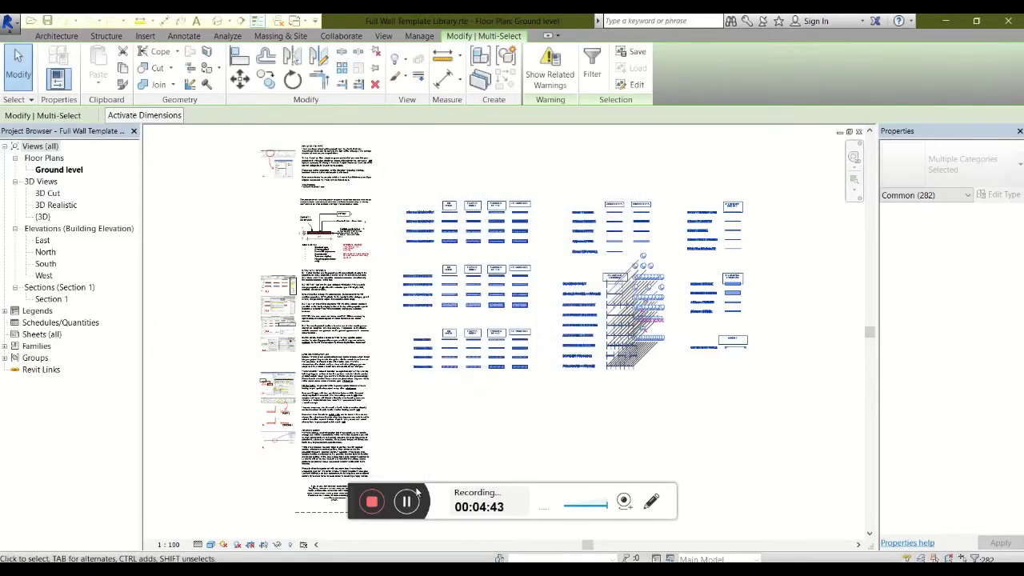
# Read the wall library's welcome message and its tutorial notes on the multi-layered wall type.
pyautogui.scroll(5, 260, 138)
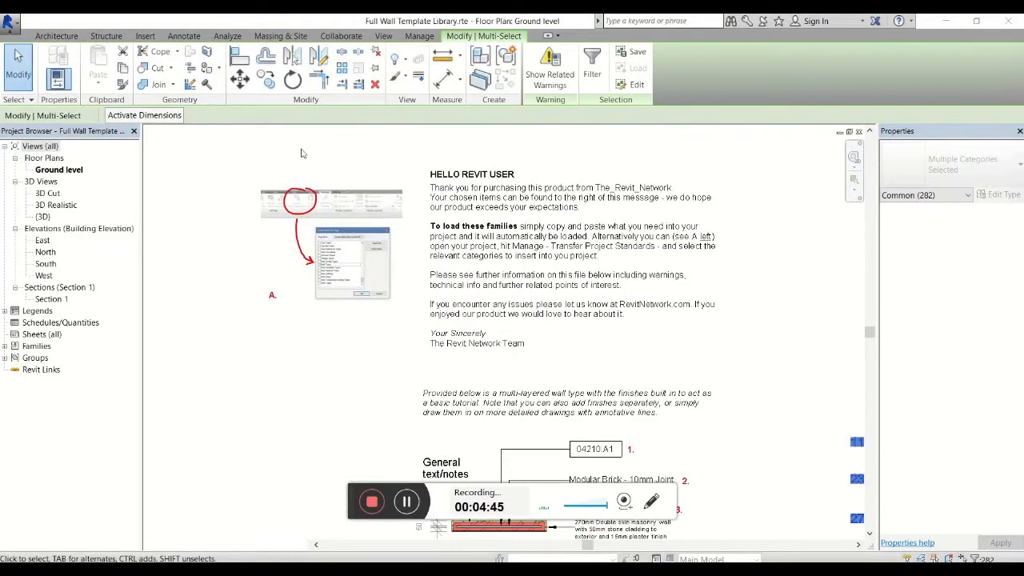
pyautogui.moveTo(490, 330); pyautogui.dragTo(475, 184, button='middle')
pyautogui.scroll(2, 553, 413)
pyautogui.moveTo(552, 413); pyautogui.dragTo(462, 324, button='middle')
pyautogui.moveTo(597, 343); pyautogui.dragTo(572, 313, button='middle')
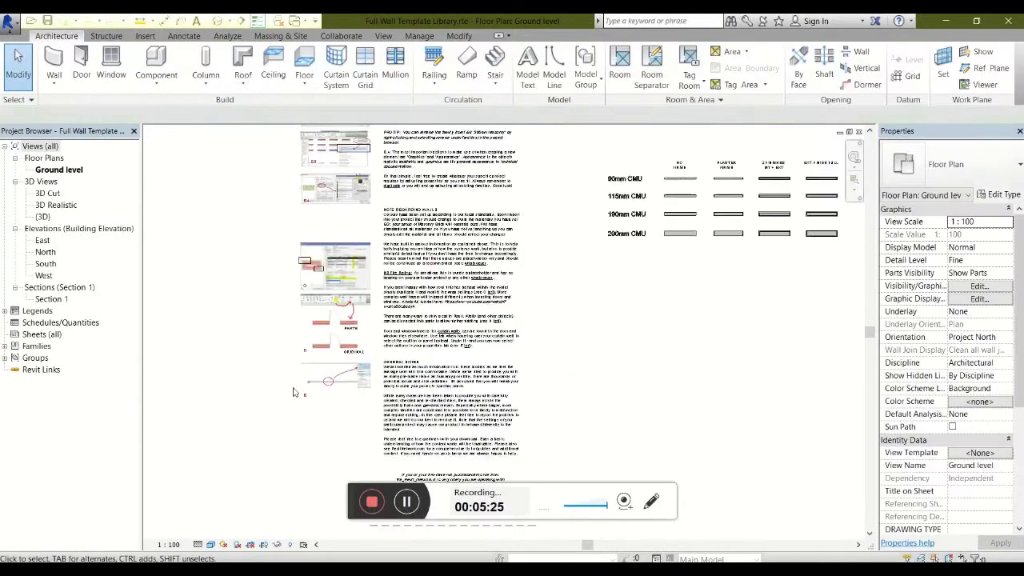
# Examine the sample wall groups on the plan, from masonry, concrete and CMU to timber, steel, glazing and standalone walls.
pyautogui.scroll(-3, 293, 392)
pyautogui.moveTo(586, 340); pyautogui.dragTo(482, 506, button='middle')
pyautogui.moveTo(535, 322); pyautogui.dragTo(508, 284, button='middle')
pyautogui.scroll(2, 506, 280)
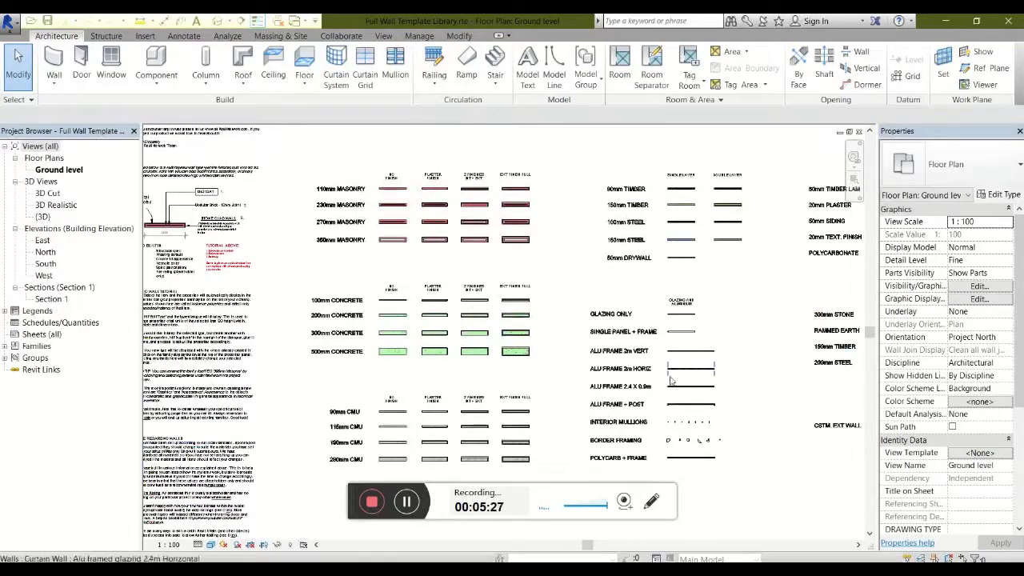
pyautogui.moveTo(670, 381); pyautogui.dragTo(517, 324, button='middle')
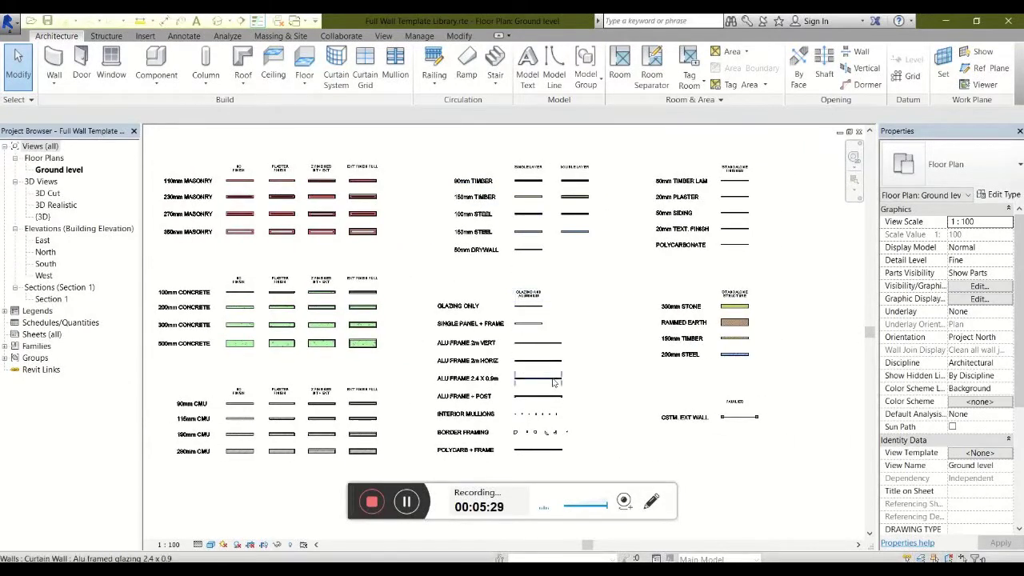
pyautogui.moveTo(553, 382); pyautogui.dragTo(432, 407, button='middle')
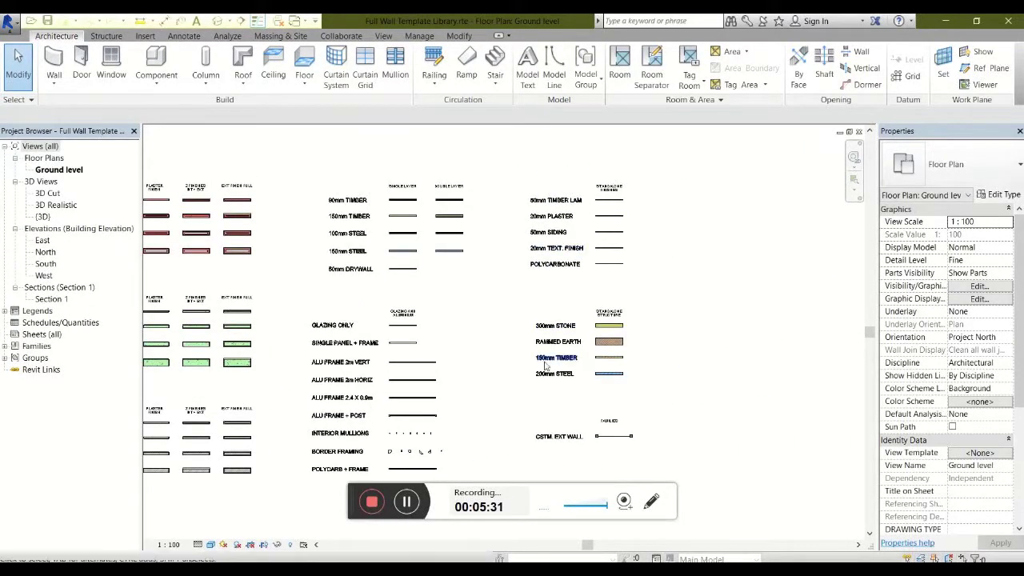
# Inspect the masonry wall samples with their finishes up close, and set the ground level plan's view scale to 1:200.
pyautogui.scroll(5, 215, 192)
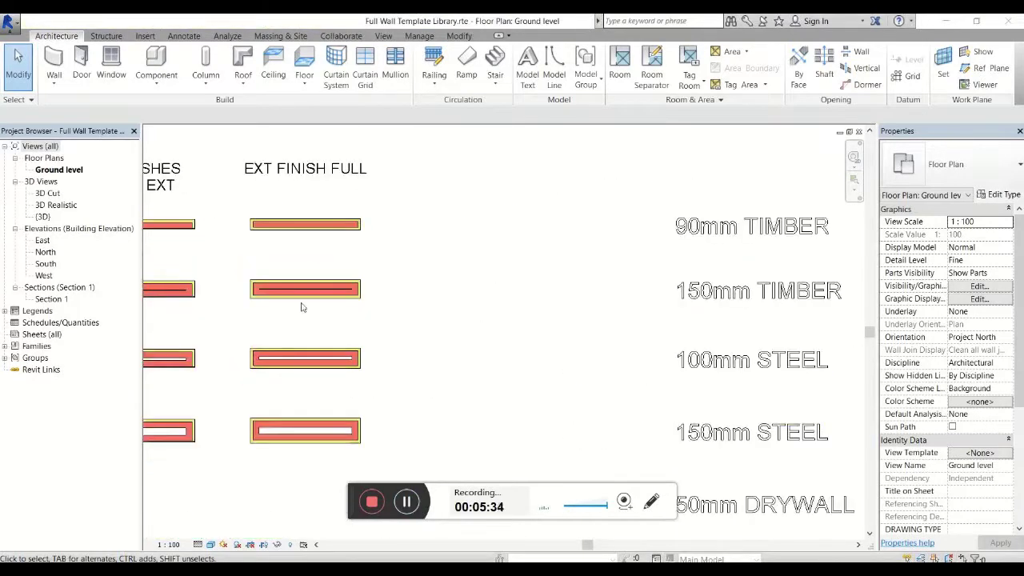
pyautogui.moveTo(394, 311); pyautogui.dragTo(704, 270, button='middle')
pyautogui.scroll(1, 704, 270)
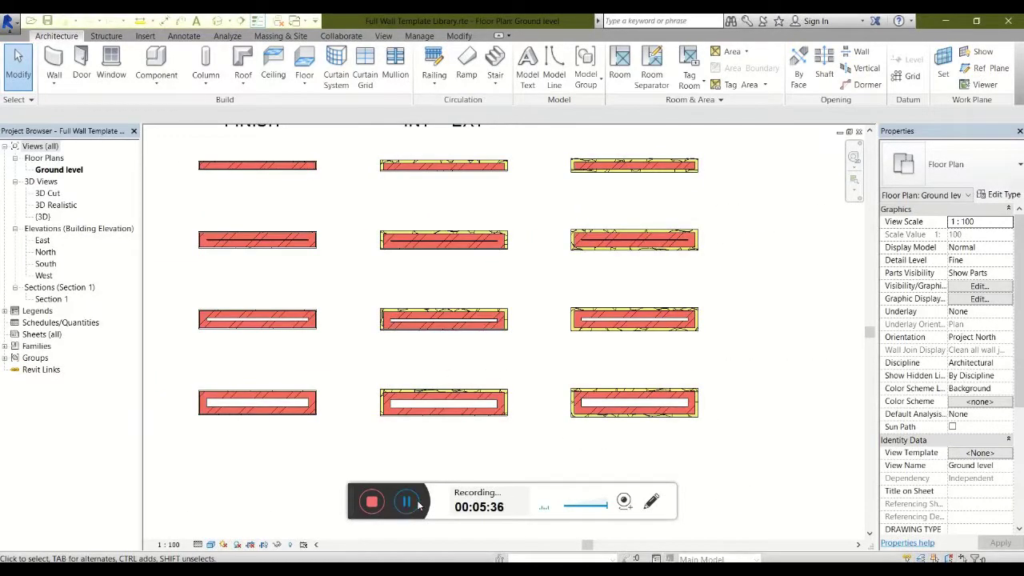
pyautogui.click(169, 544)
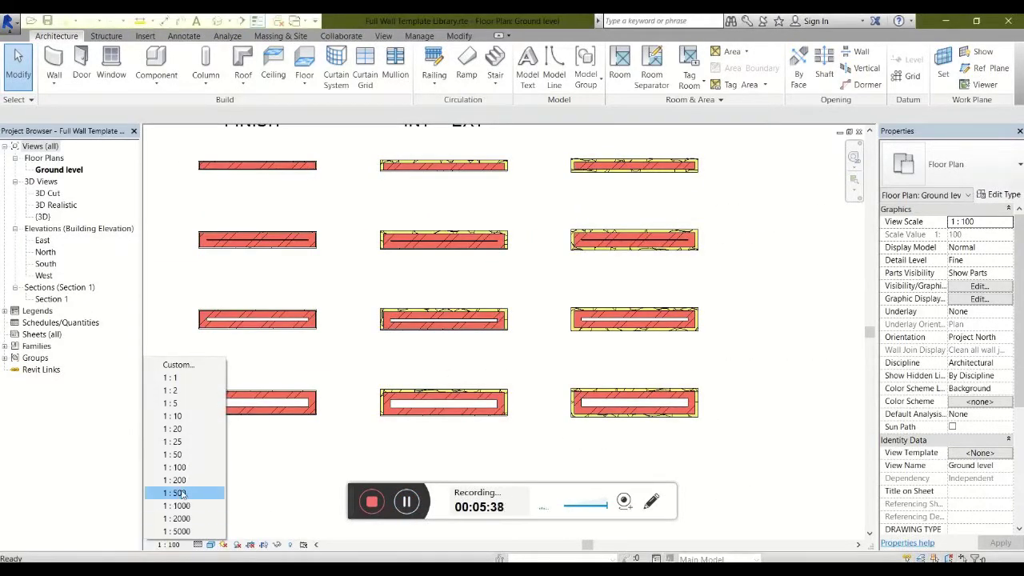
pyautogui.click(191, 482)
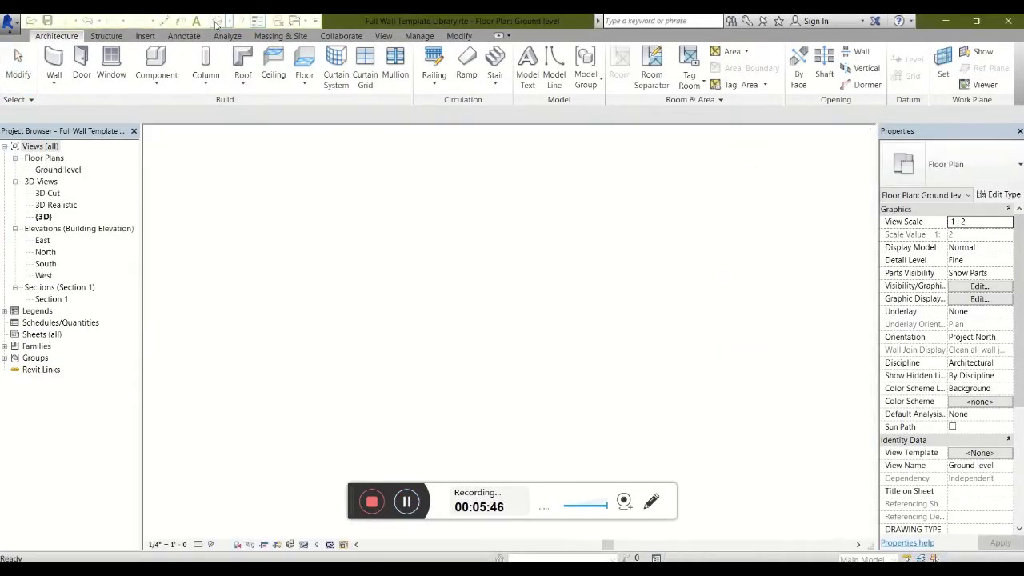
# Open the wall library's default 3D view and examine the glazing, concrete and CMU wall samples up close.
pyautogui.click(216, 21)
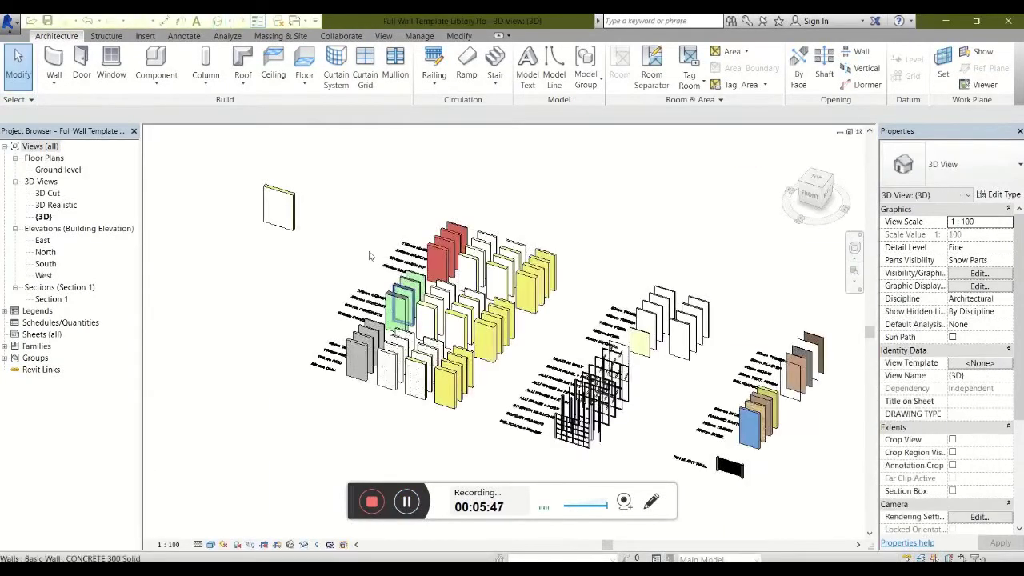
pyautogui.moveTo(588, 287); pyautogui.dragTo(458, 310, button='middle')
pyautogui.scroll(5, 458, 310)
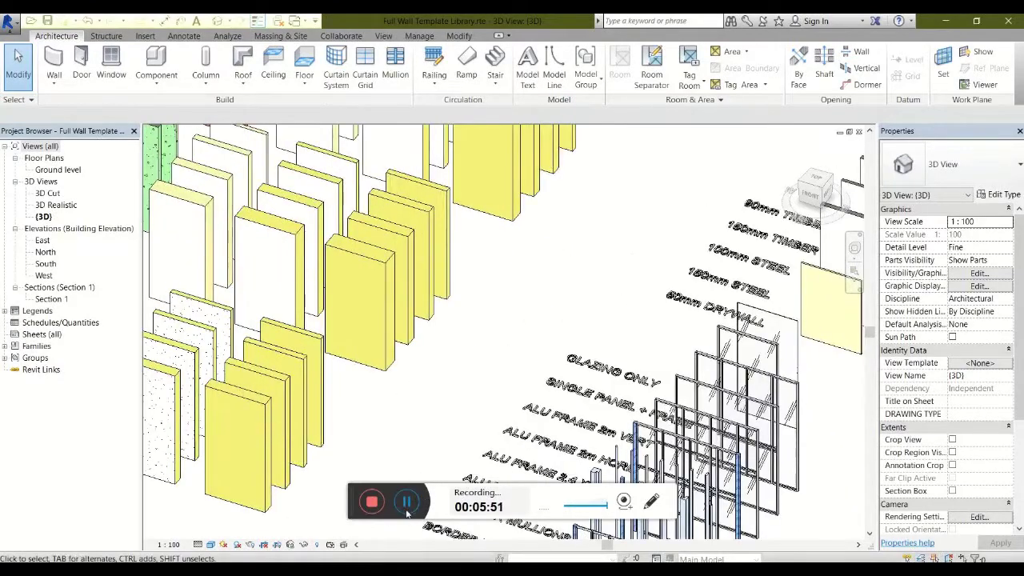
pyautogui.moveTo(330, 342); pyautogui.dragTo(499, 321, button='middle')
pyautogui.moveTo(246, 315); pyautogui.dragTo(442, 331, button='middle')
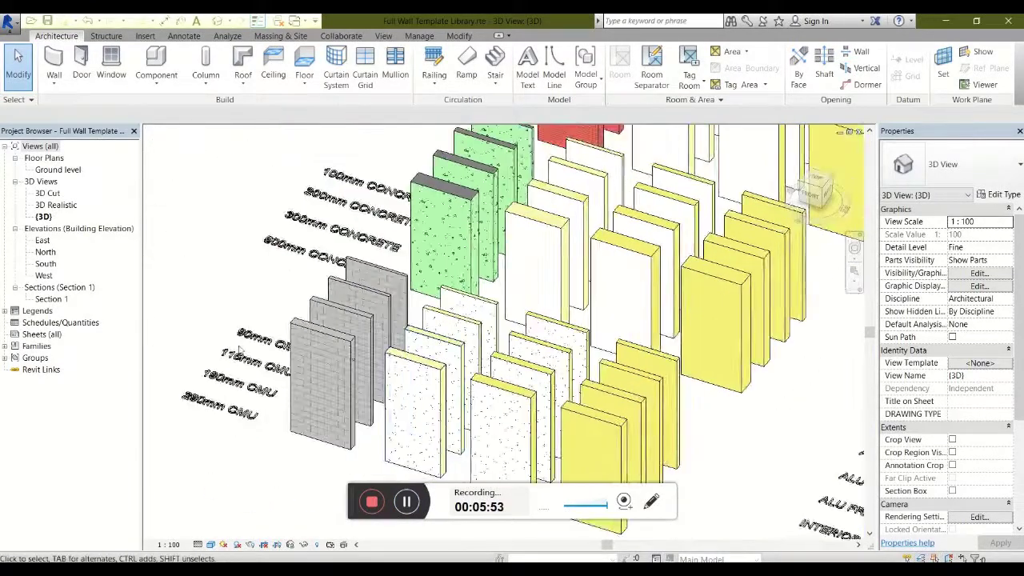
# Open the wall library's 3D Cut view and examine the sectioned masonry and concrete wall samples.
pyautogui.scroll(2, 276, 256)
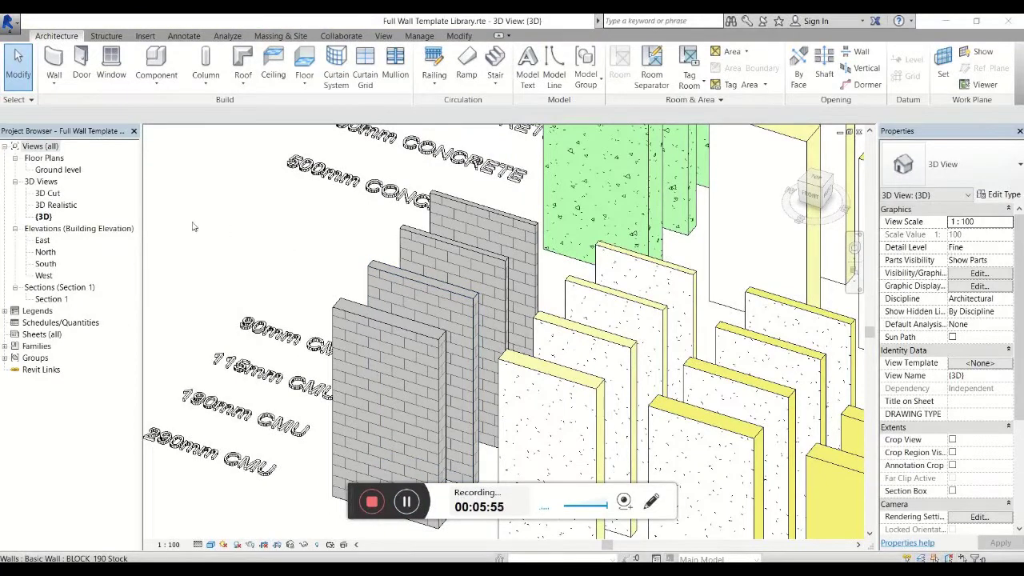
pyautogui.doubleClick(50, 195)
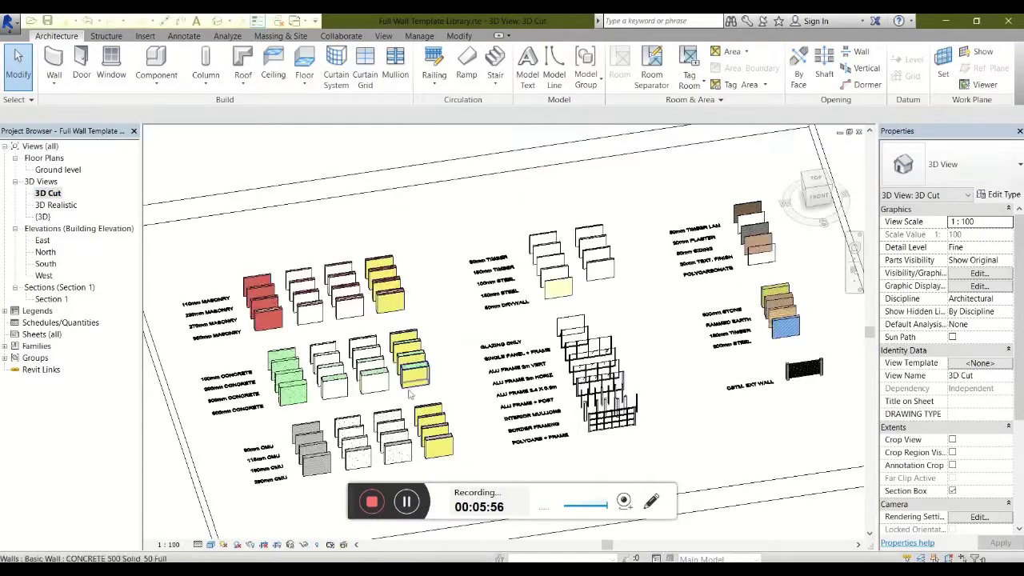
pyautogui.scroll(2, 412, 445)
pyautogui.moveTo(385, 222); pyautogui.dragTo(462, 437, button='middle')
pyautogui.keyDown('shift'); pyautogui.moveTo(403, 263); pyautogui.dragTo(439, 229, button='middle'); pyautogui.keyUp('shift')
pyautogui.scroll(-6, 437, 228)
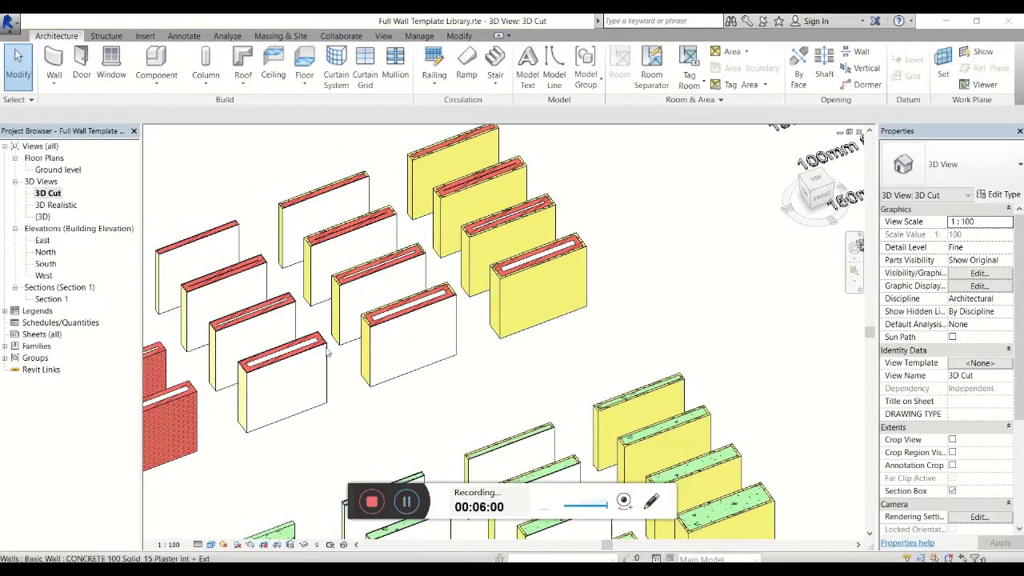
# Examine the glazing, aluminium-framed and mullion wall samples up close in the 3D Cut view.
pyautogui.scroll(3, 604, 320)
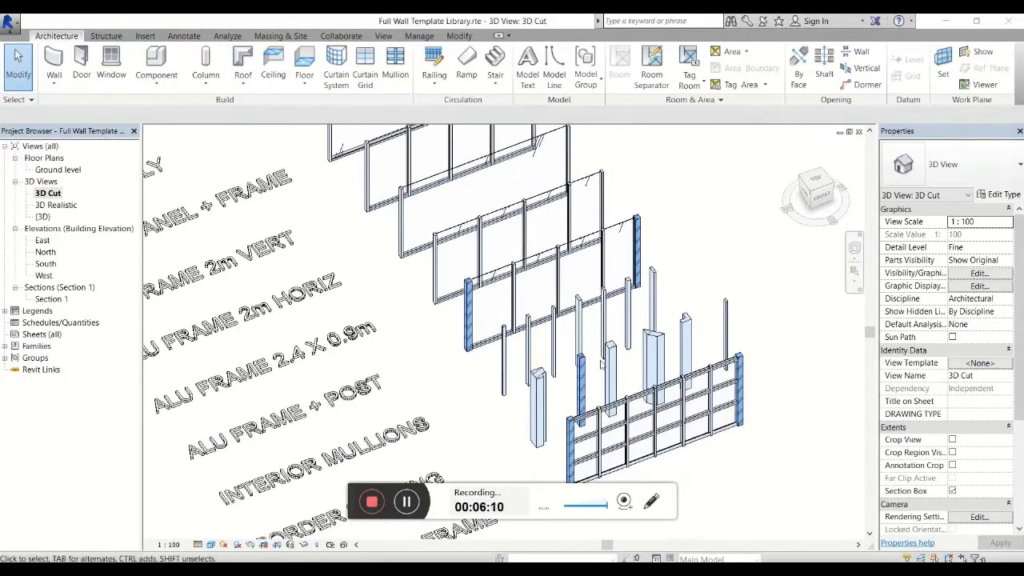
pyautogui.click(539, 353)
pyautogui.moveTo(596, 390); pyautogui.dragTo(640, 525, button='middle')
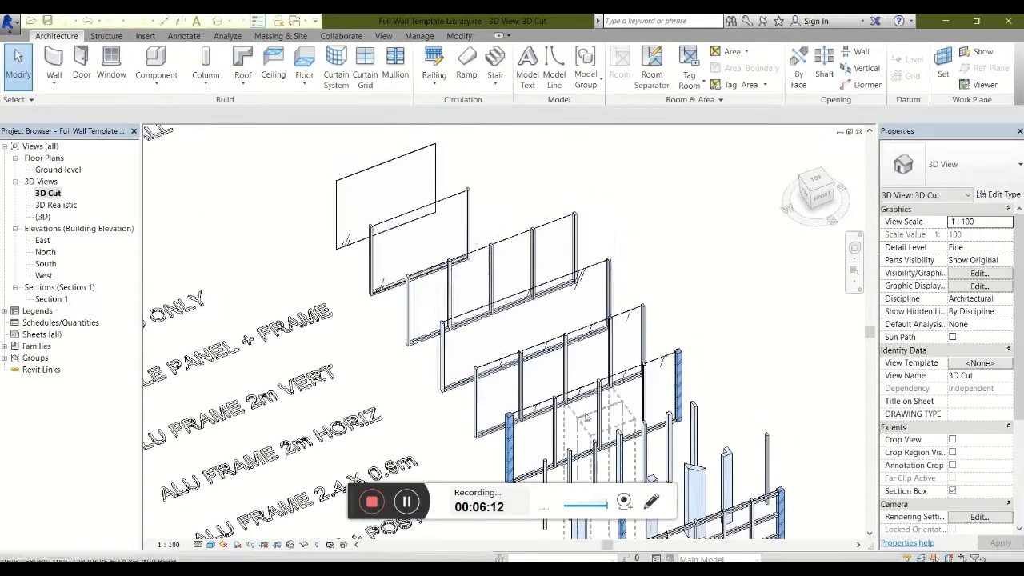
pyautogui.moveTo(588, 416); pyautogui.dragTo(488, 372, button='middle')
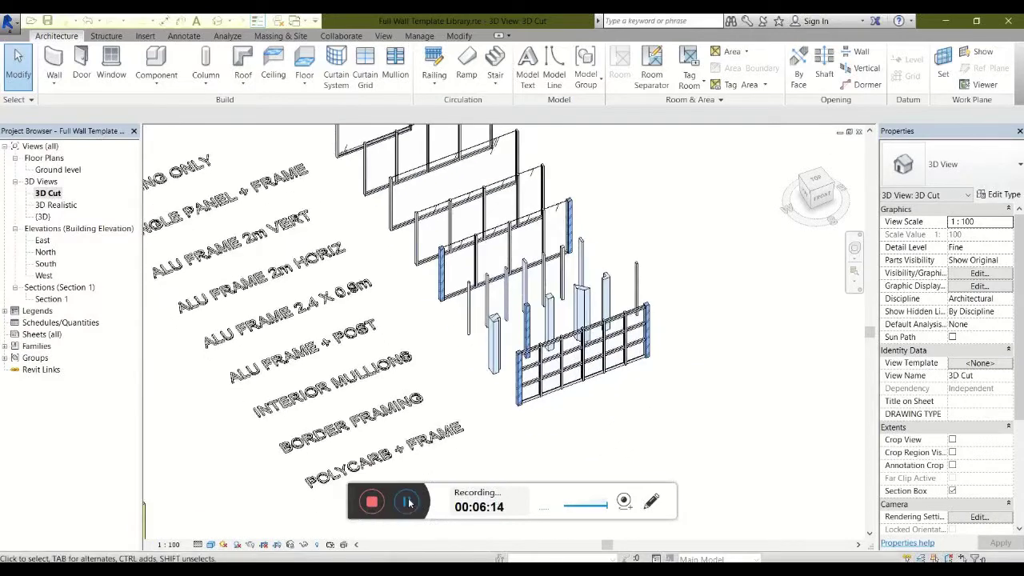
# Open the 3D Realistic view and inspect the finish wall samples, selecting the 50mm siding wall.
pyautogui.doubleClick(51, 206)
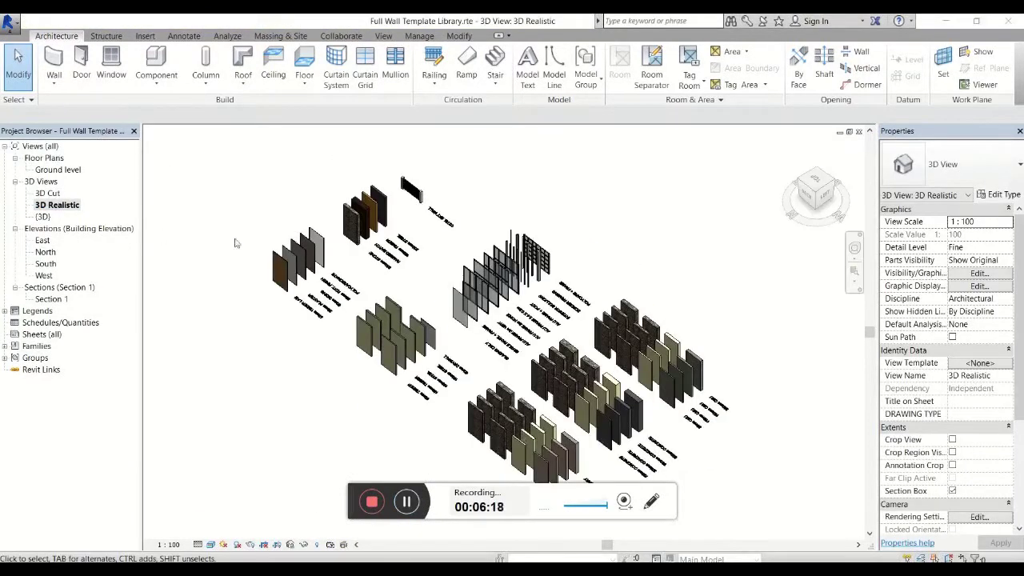
pyautogui.scroll(6, 395, 304)
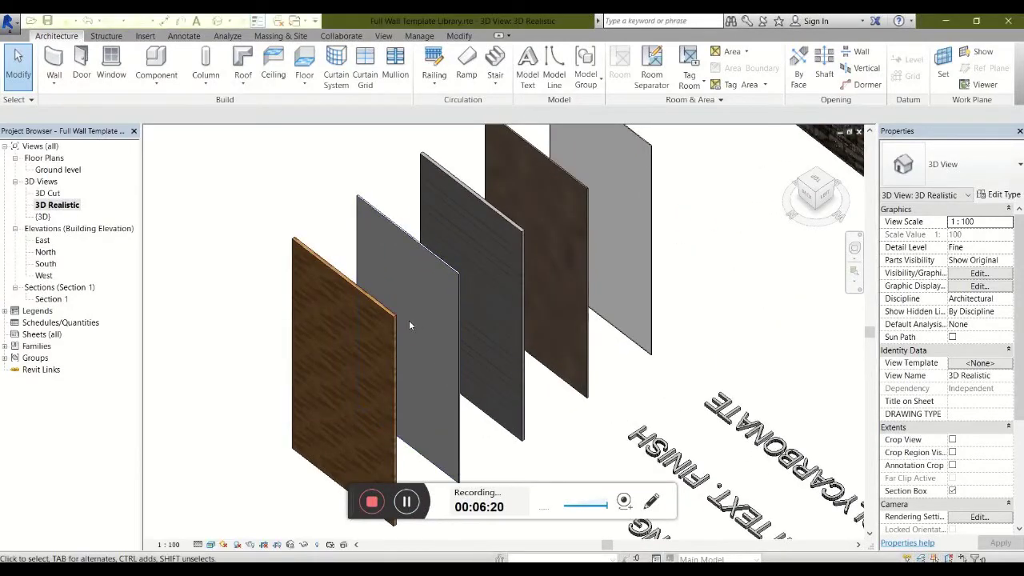
pyautogui.scroll(-2, 409, 325)
pyautogui.click(528, 288)
pyautogui.scroll(2, 656, 252)
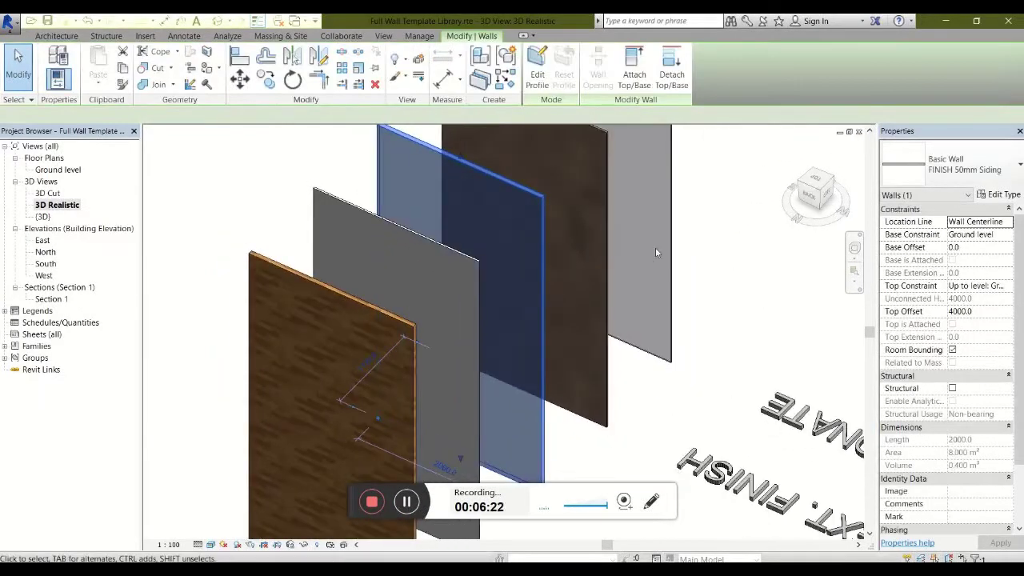
# Examine the stone, rammed earth, timber and steel structure walls in the 3D Realistic view.
pyautogui.scroll(-2, 657, 248)
pyautogui.moveTo(656, 248); pyautogui.dragTo(468, 354, button='middle')
pyautogui.scroll(-1, 468, 354)
pyautogui.scroll(3, 652, 154)
pyautogui.moveTo(652, 155); pyautogui.dragTo(514, 389, button='middle')
pyautogui.scroll(-1, 471, 273)
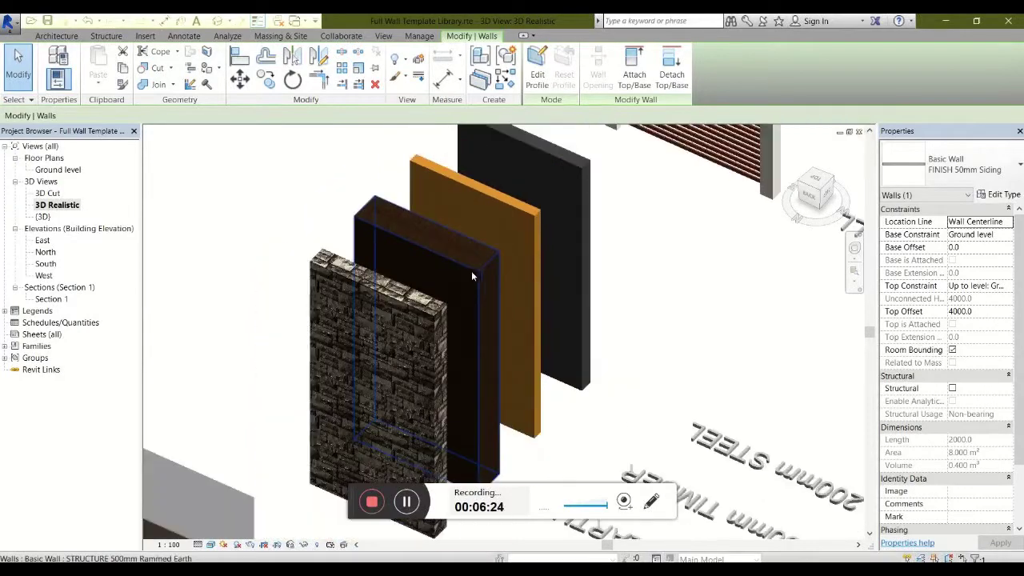
pyautogui.scroll(-2, 499, 221)
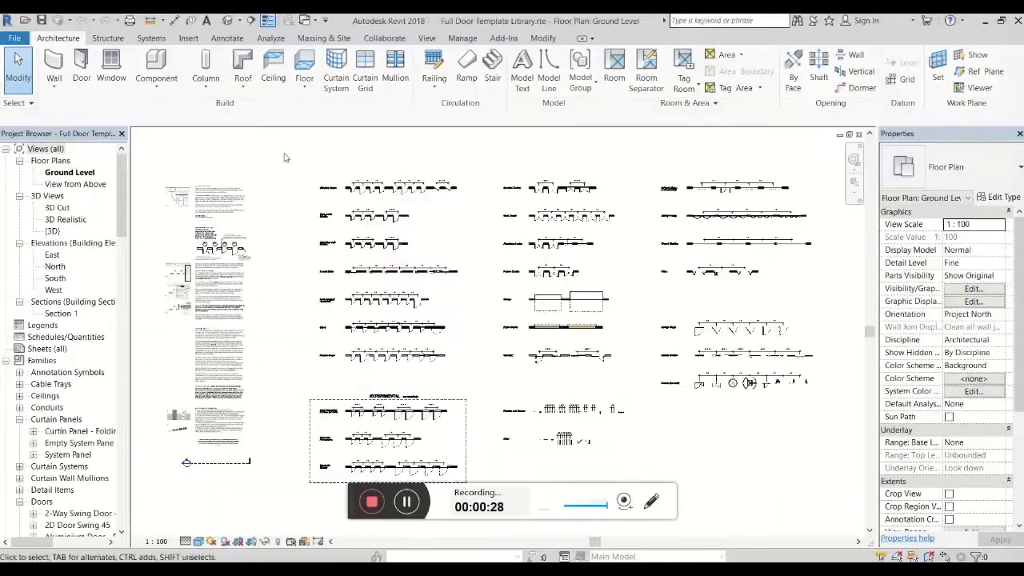
# Select all the sample elements on the door library's ground level plan, review their categories in the Filter, and clear the selection.
pyautogui.moveTo(284, 152); pyautogui.dragTo(848, 517)
pyautogui.click(537, 68)
pyautogui.click(412, 502)
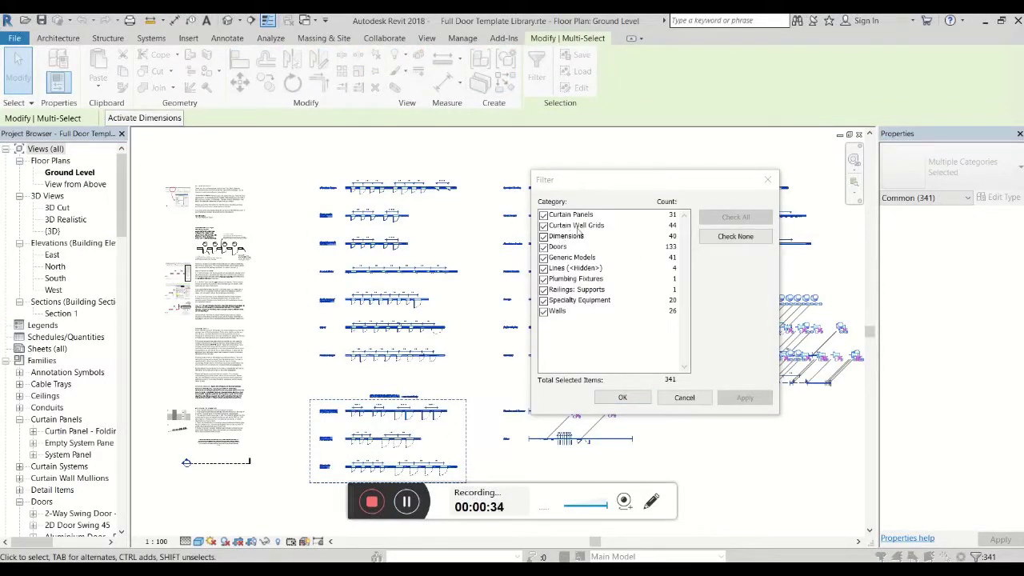
pyautogui.click(685, 398)
pyautogui.click(462, 167)
# Examine the single, double, garage, roller shutter and specialty door rows on the ground level plan.
pyautogui.scroll(2, 448, 172)
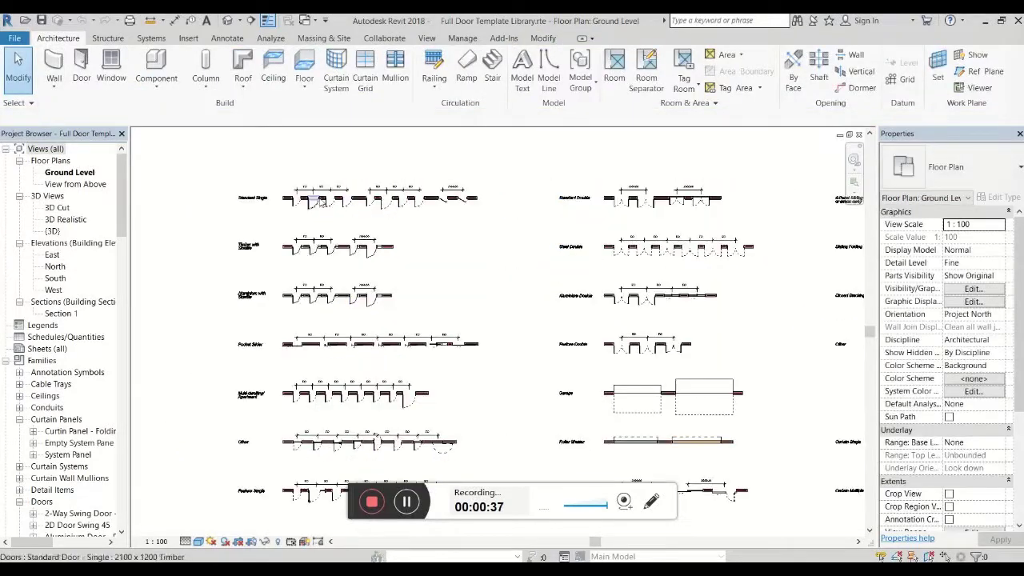
pyautogui.moveTo(528, 342); pyautogui.dragTo(343, 334, button='middle')
pyautogui.moveTo(494, 372); pyautogui.dragTo(494, 324, button='middle')
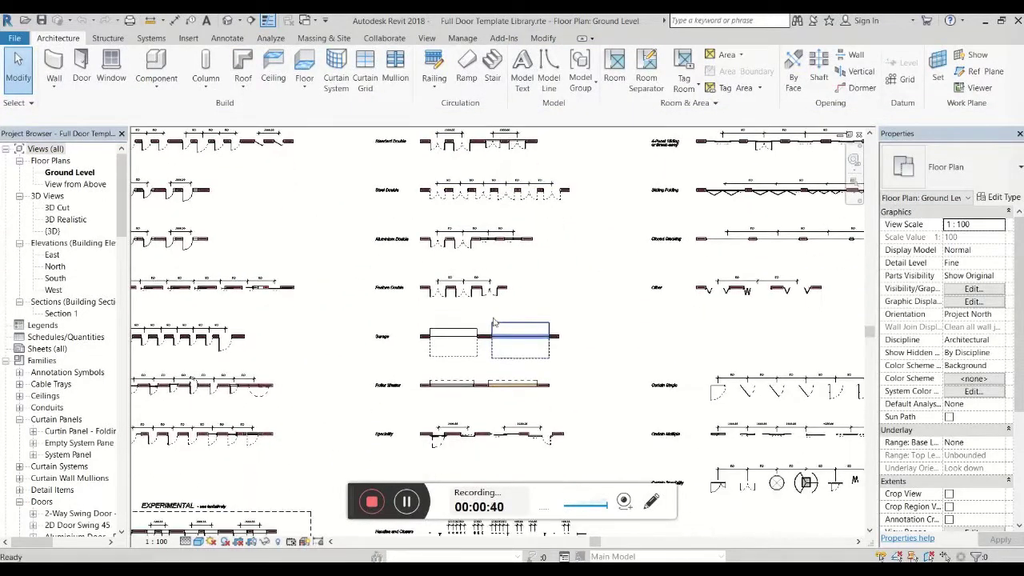
pyautogui.scroll(1, 460, 358)
pyautogui.moveTo(478, 449); pyautogui.dragTo(418, 413, button='middle')
pyautogui.scroll(-2, 408, 373)
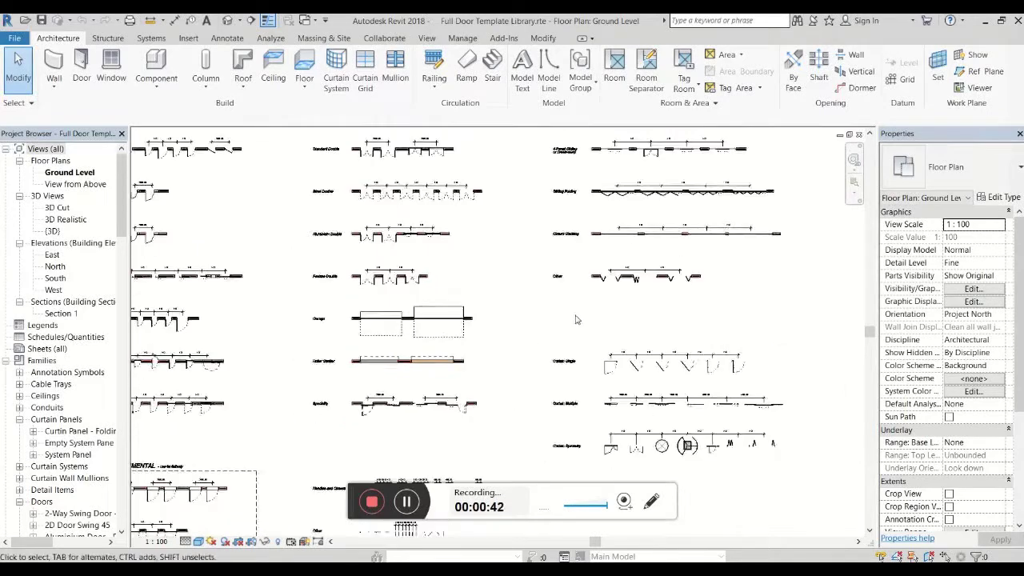
# Inspect the 4-panel sliding, sliding folding, closed stacking and other door rows on the plan.
pyautogui.moveTo(579, 320); pyautogui.dragTo(419, 464, button='middle')
pyautogui.scroll(2, 490, 318)
pyautogui.scroll(2, 262, 342)
pyautogui.scroll(-2, 293, 202)
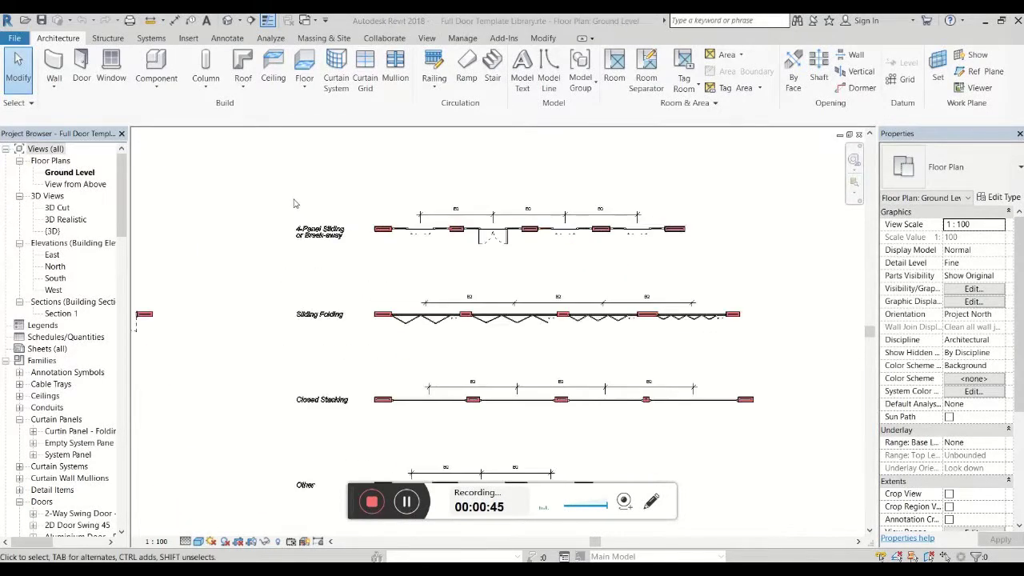
pyautogui.scroll(2, 417, 399)
pyautogui.scroll(-3, 483, 260)
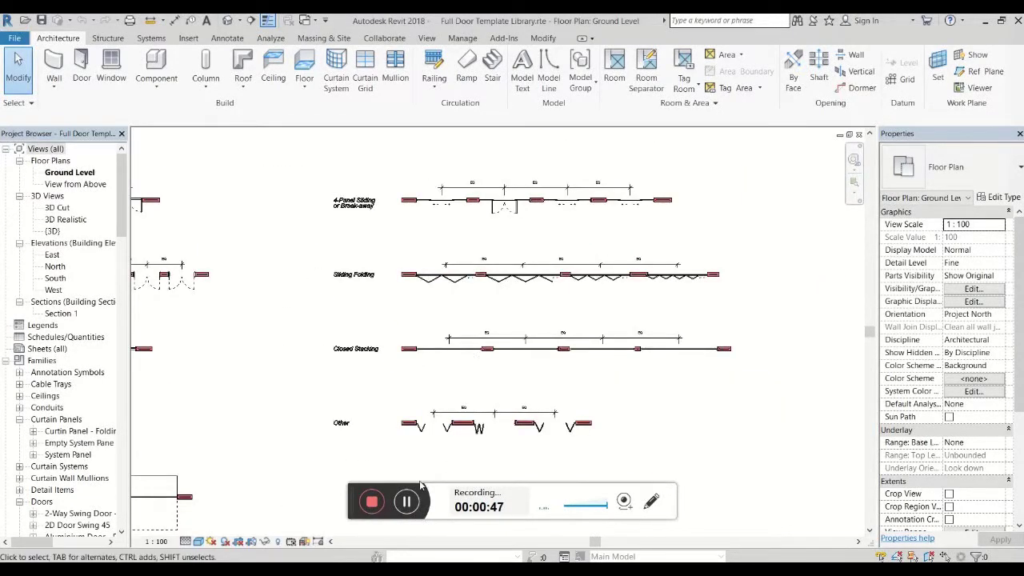
pyautogui.click(408, 502)
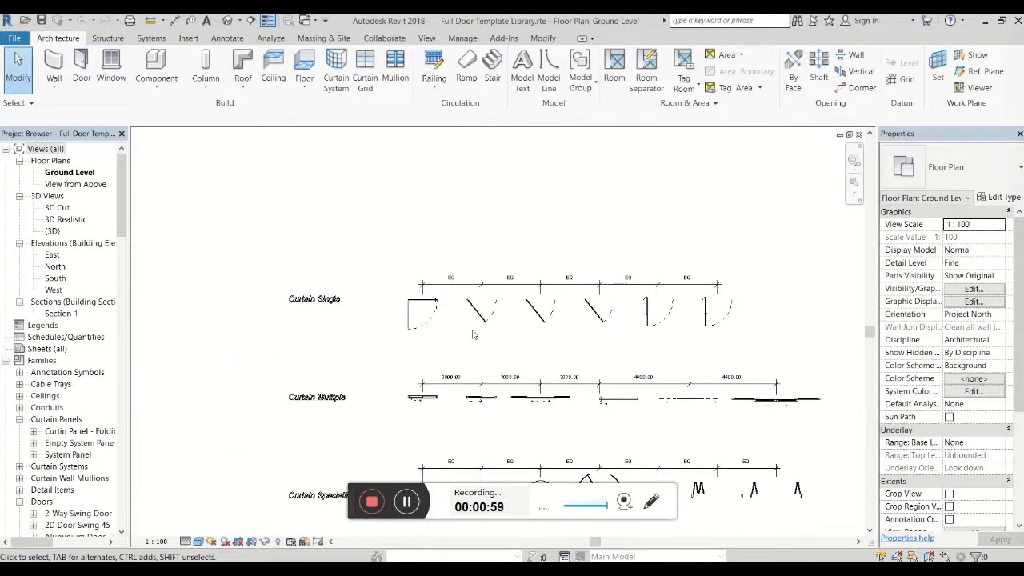
# Examine the curtain single, curtain multiple and curtain specialty door rows on the plan.
pyautogui.scroll(-2, 537, 271)
pyautogui.scroll(4, 509, 425)
pyautogui.moveTo(550, 430); pyautogui.dragTo(586, 286, button='middle')
pyautogui.scroll(-3, 587, 287)
pyautogui.scroll(-1, 608, 273)
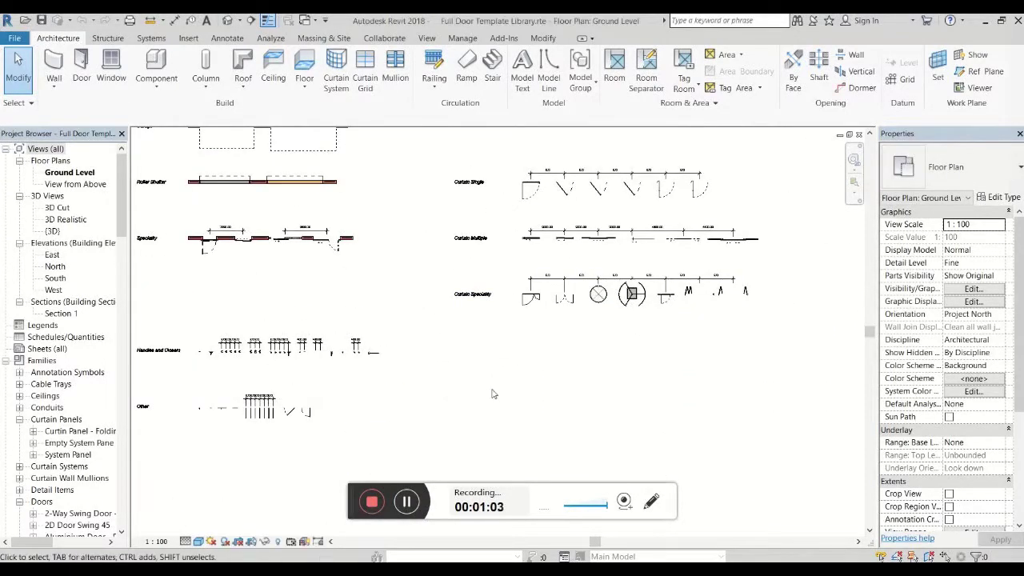
# Inspect the handles and closers row and the other door components below it on the plan.
pyautogui.scroll(3, 493, 394)
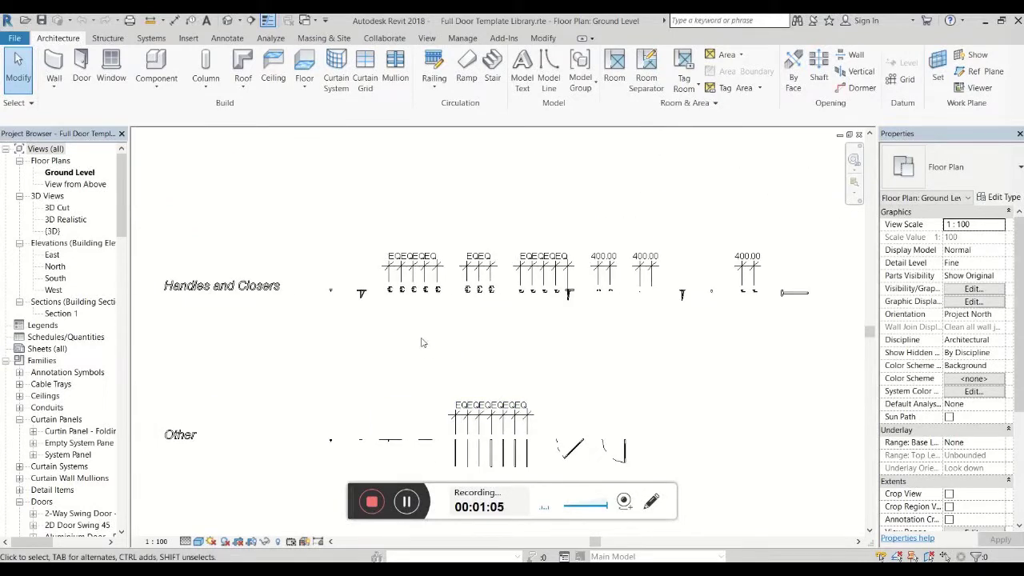
pyautogui.scroll(3, 424, 343)
pyautogui.click(406, 502)
pyautogui.click(407, 501)
pyautogui.scroll(-2, 353, 318)
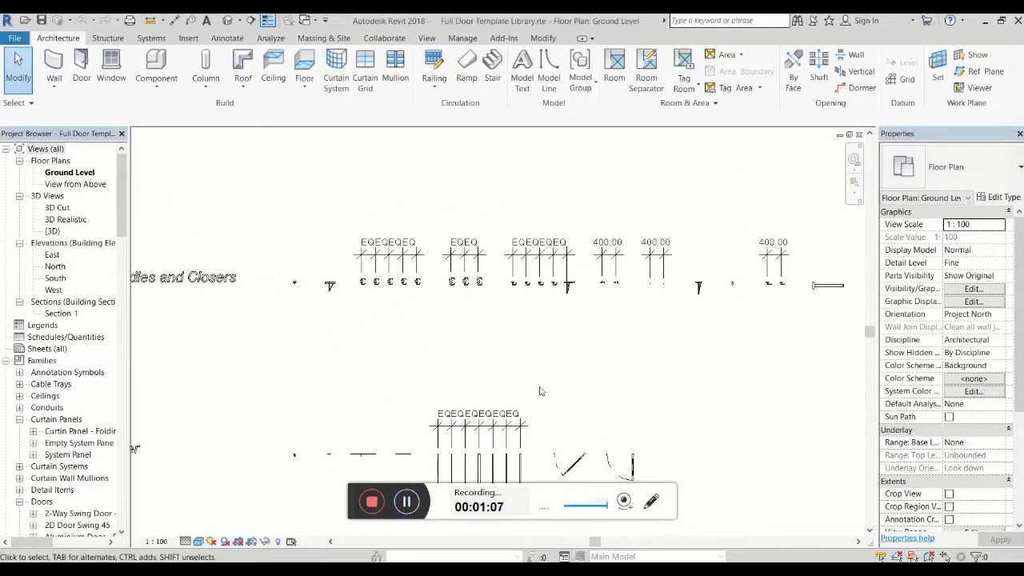
pyautogui.moveTo(539, 348); pyautogui.dragTo(483, 293, button='middle')
pyautogui.scroll(2, 497, 448)
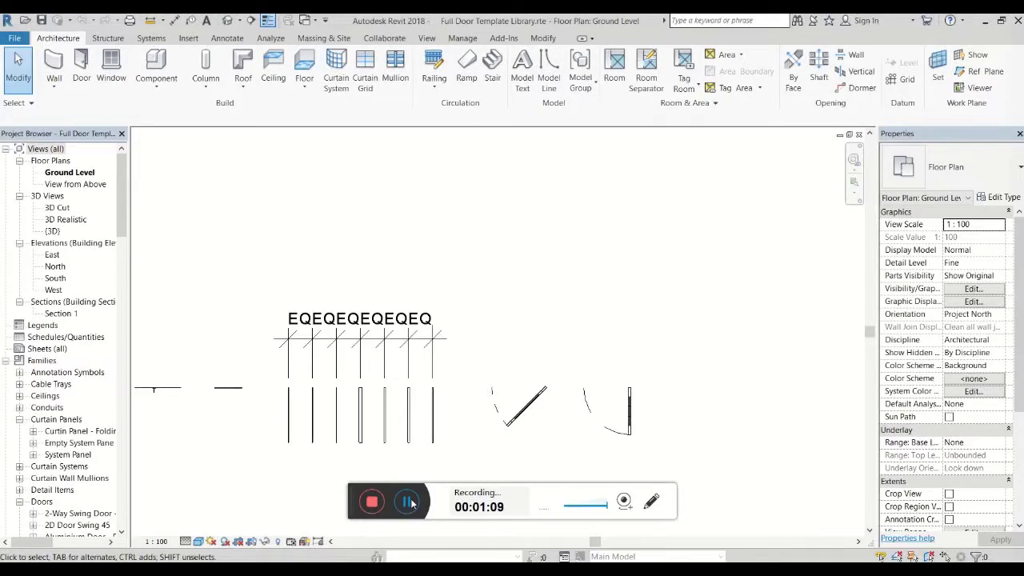
# Find the single door tutorial family on the plan and select door D1 to inspect its properties.
pyautogui.scroll(-6, 488, 367)
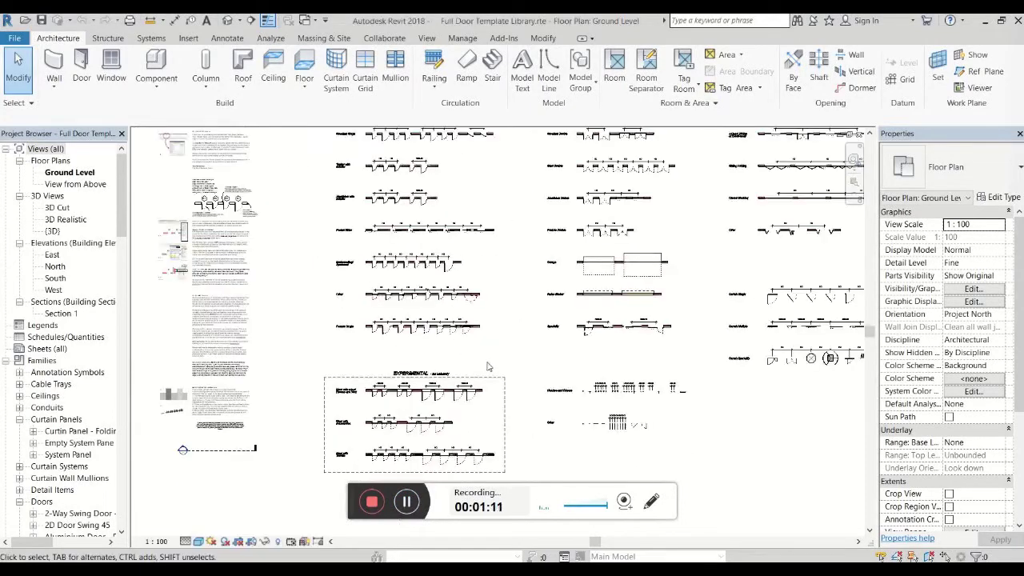
pyautogui.scroll(6, 488, 344)
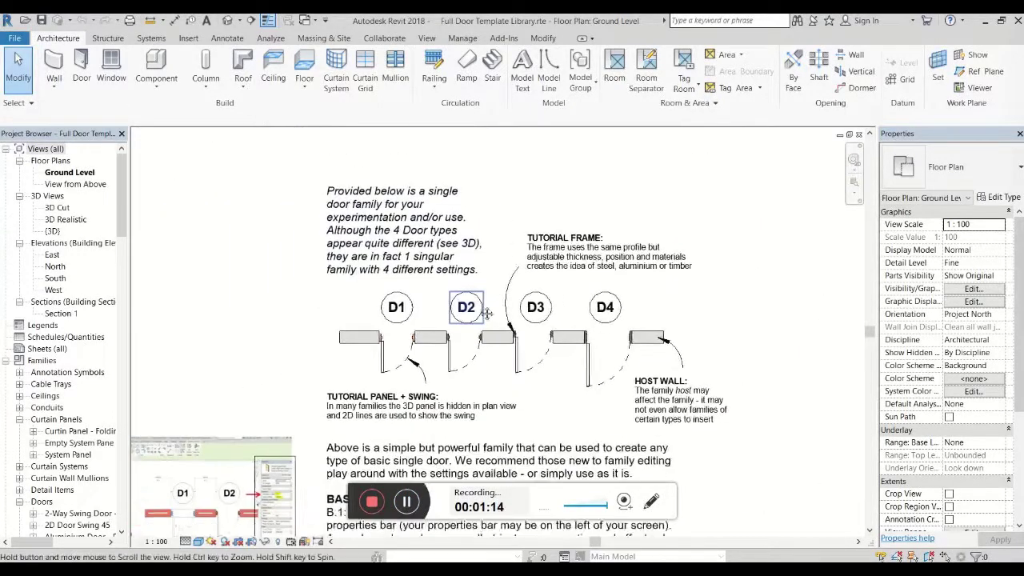
pyautogui.scroll(2, 394, 366)
pyautogui.click(398, 361)
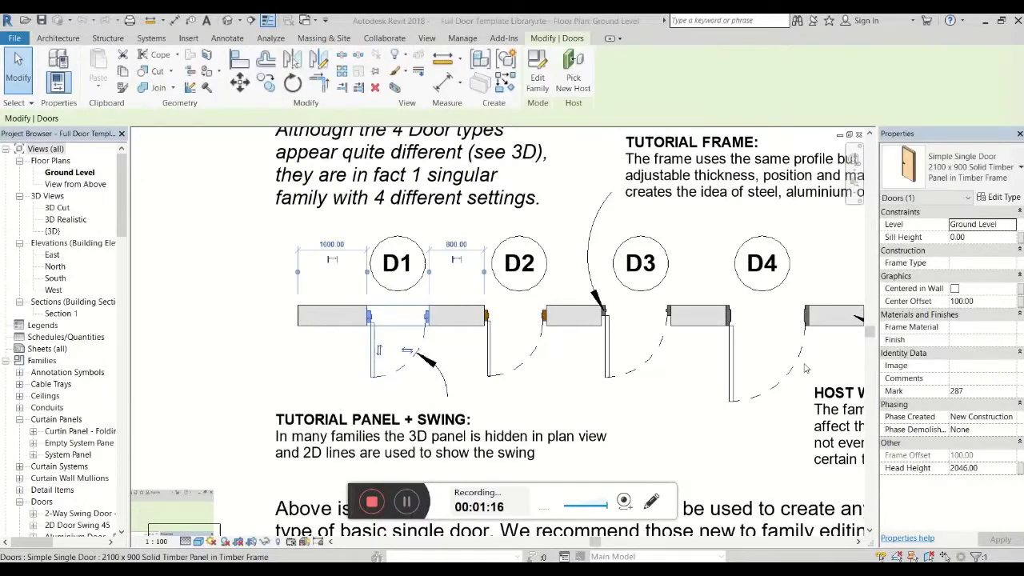
pyautogui.click(929, 164)
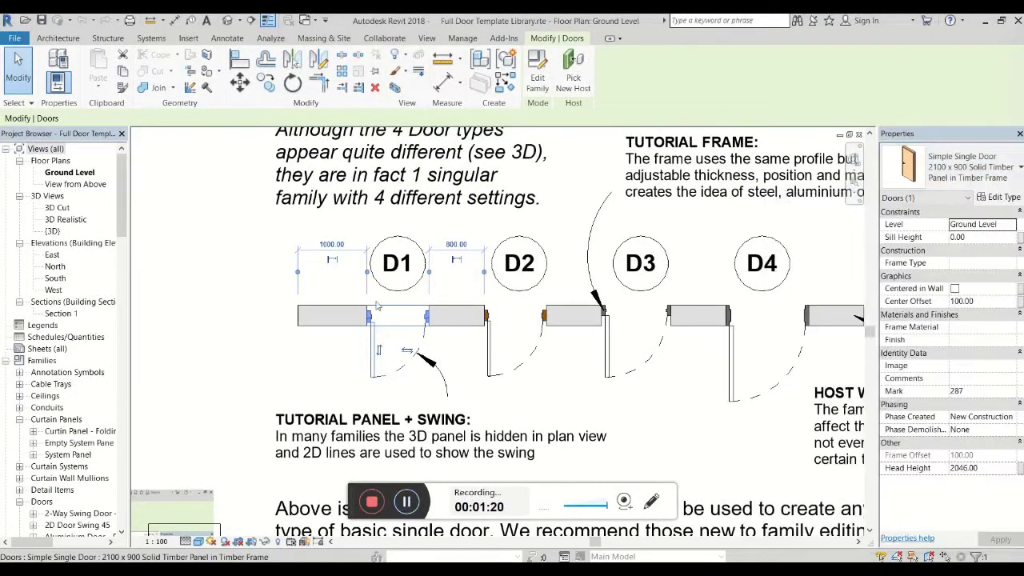
# Read the basic door tutorial and the general notes on the door families.
pyautogui.scroll(-1, 377, 304)
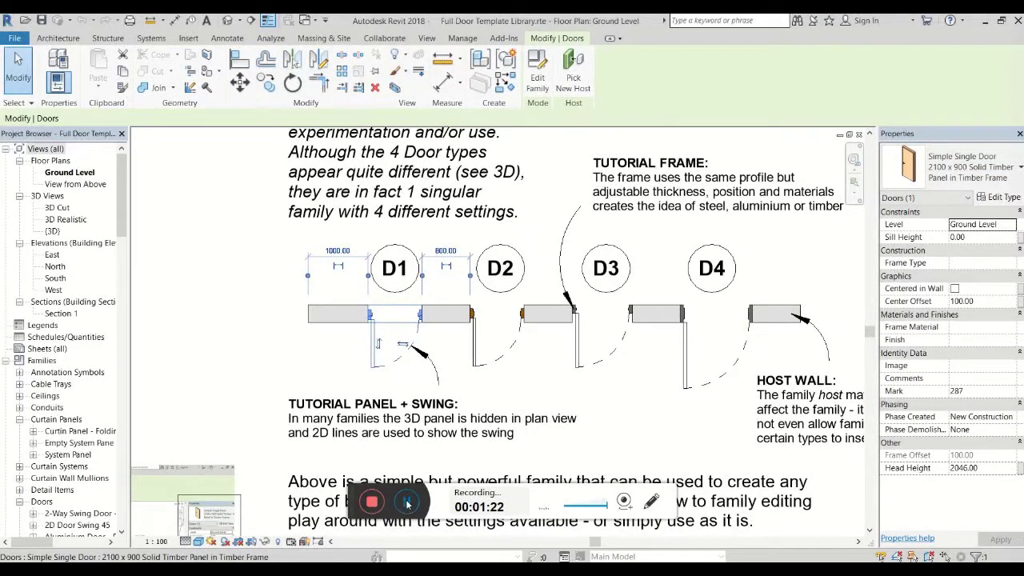
pyautogui.scroll(-1, 396, 232)
pyautogui.scroll(-2, 417, 488)
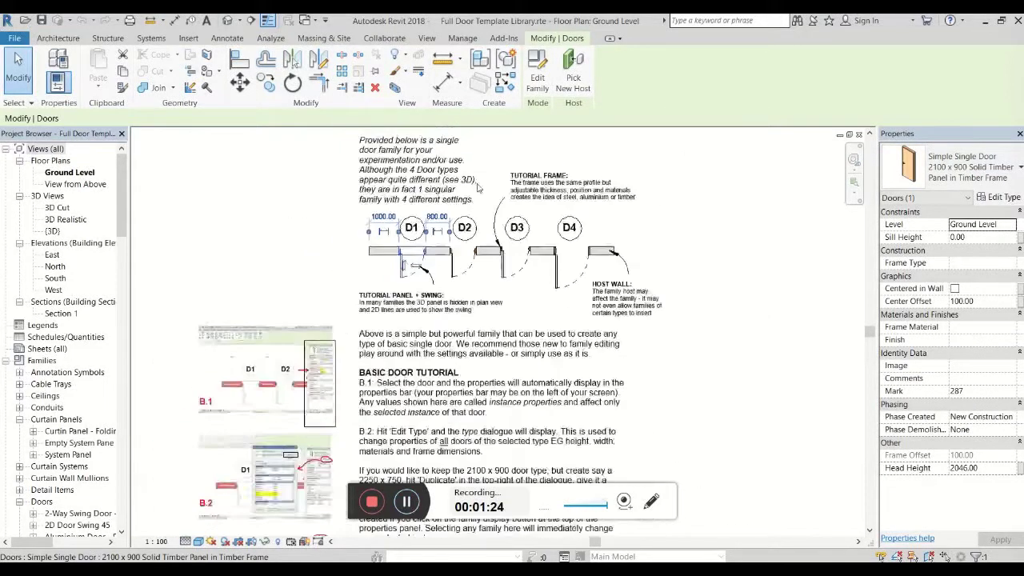
pyautogui.scroll(1, 424, 457)
pyautogui.scroll(-8, 424, 456)
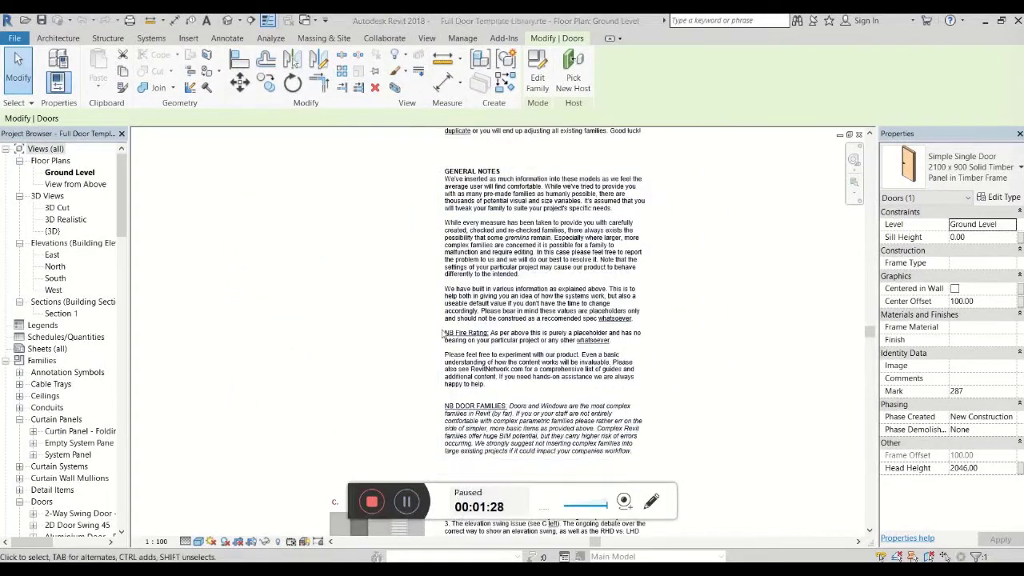
pyautogui.scroll(-2, 442, 335)
pyautogui.scroll(2, 464, 312)
pyautogui.scroll(1, 472, 304)
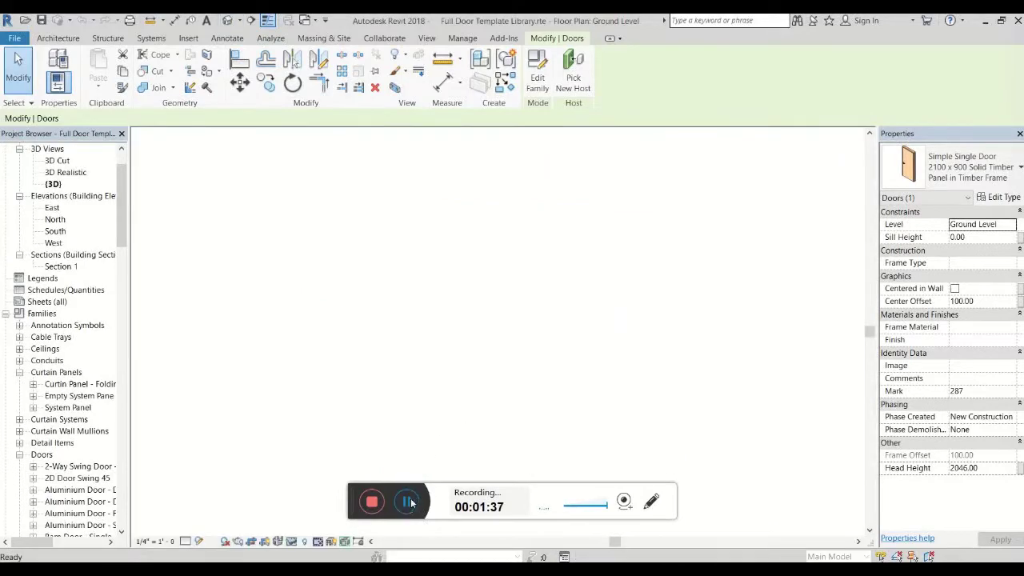
# Open the door library's default 3D view and examine the single, pocket slider, multi-dwelling, feature and experimental steel doors.
pyautogui.scroll(6, 296, 277)
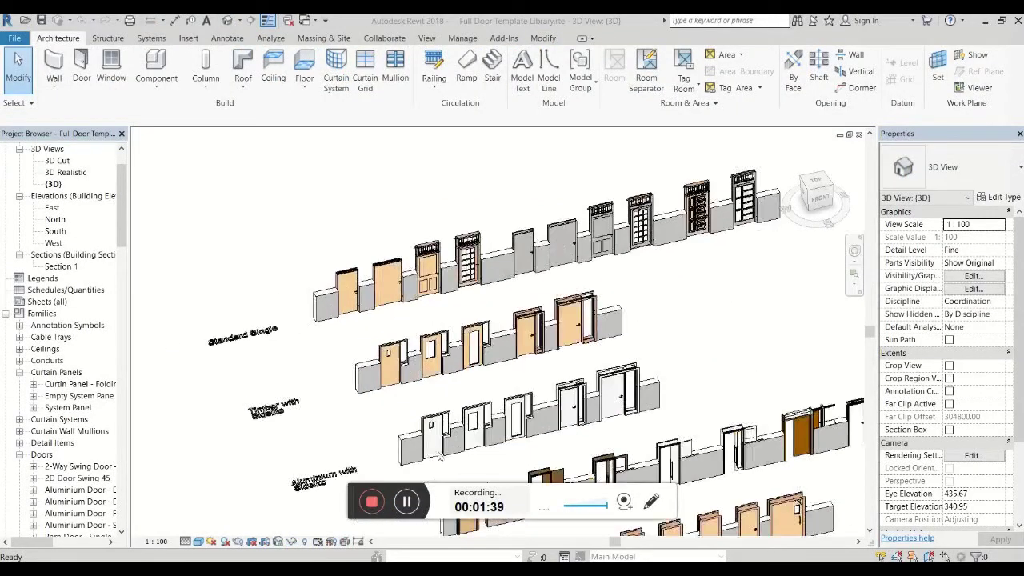
pyautogui.moveTo(606, 468); pyautogui.dragTo(455, 234, button='middle')
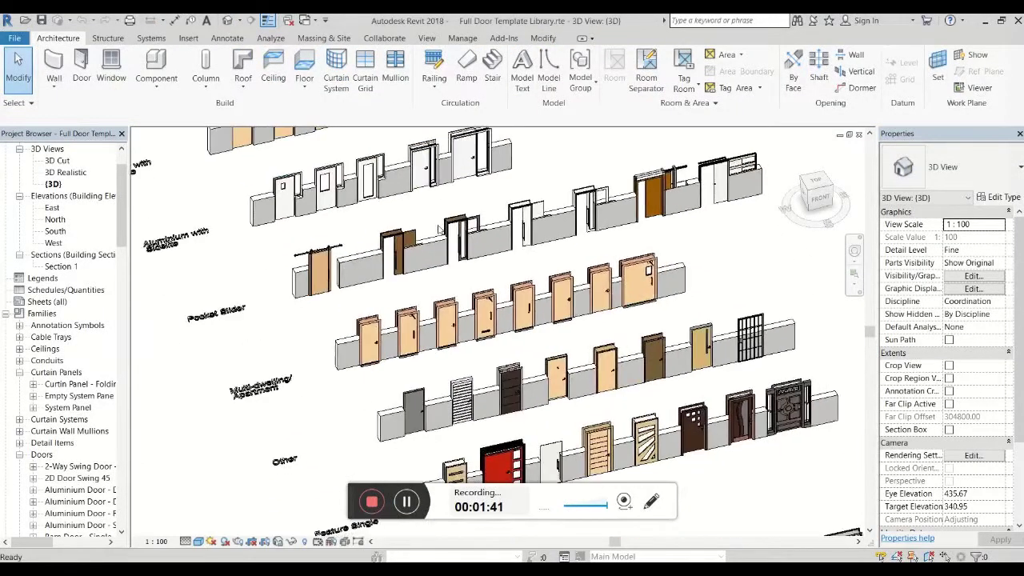
pyautogui.moveTo(459, 400); pyautogui.dragTo(389, 209, button='middle')
pyautogui.moveTo(498, 382); pyautogui.dragTo(460, 306, button='middle')
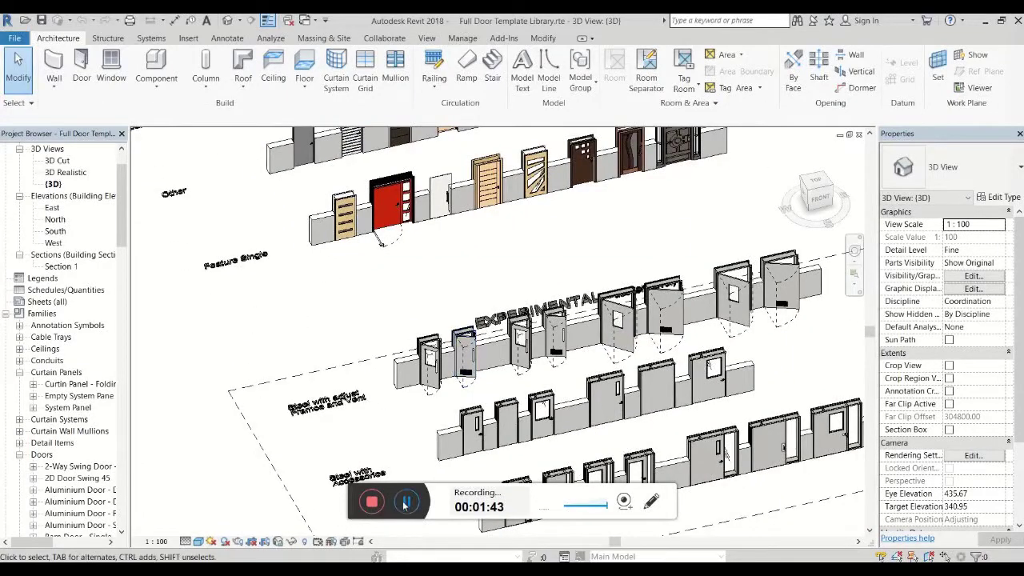
pyautogui.scroll(-2, 486, 368)
pyautogui.moveTo(333, 236); pyautogui.dragTo(449, 456, button='middle')
pyautogui.scroll(2, 449, 456)
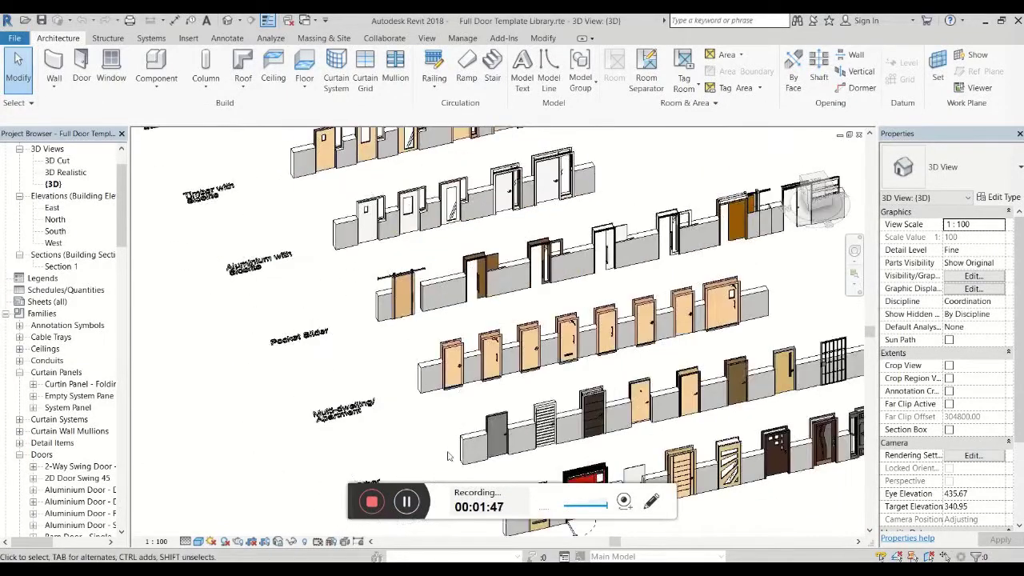
pyautogui.scroll(2, 660, 314)
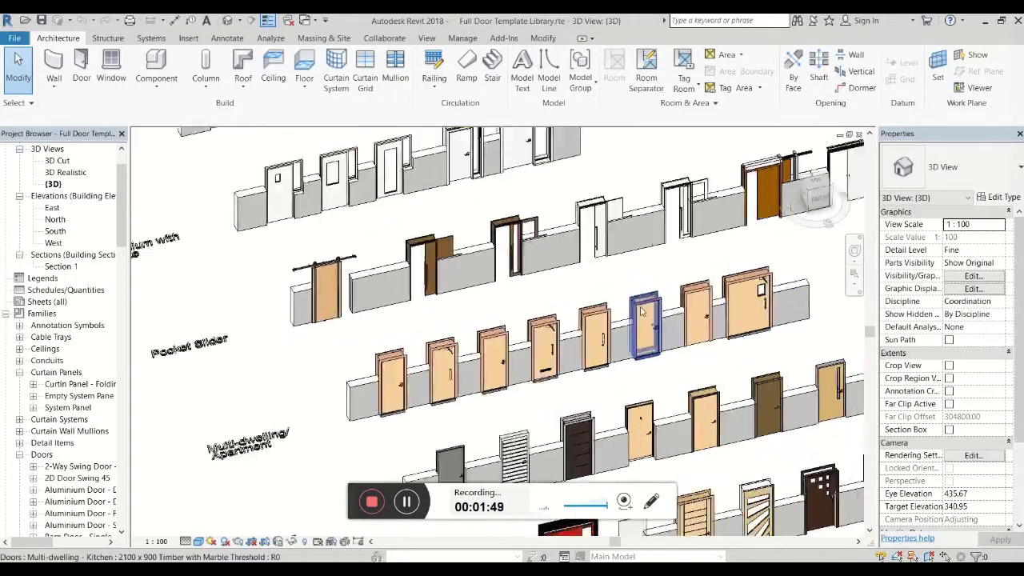
pyautogui.click(406, 501)
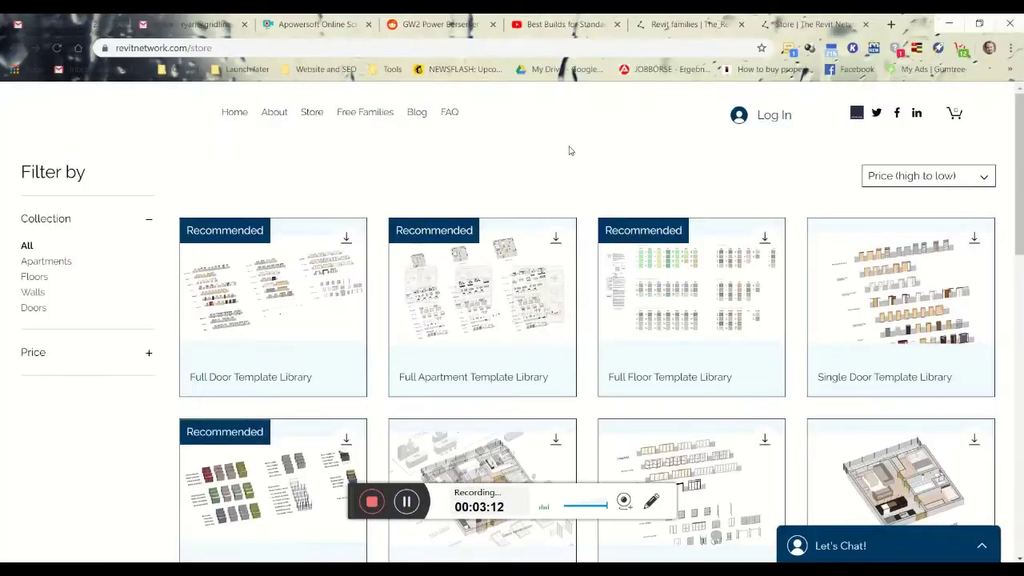
# Switch to the browser and look through the template libraries and free templates on the revitnetwork.com store page.
pyautogui.scroll(-4, 560, 224)
pyautogui.scroll(-5, 472, 352)
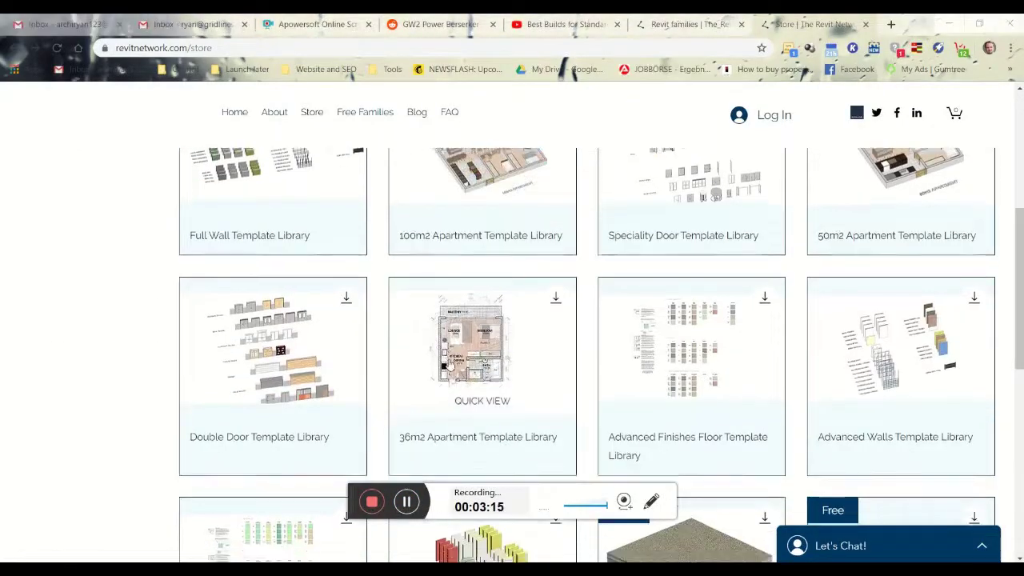
pyautogui.scroll(1, 402, 354)
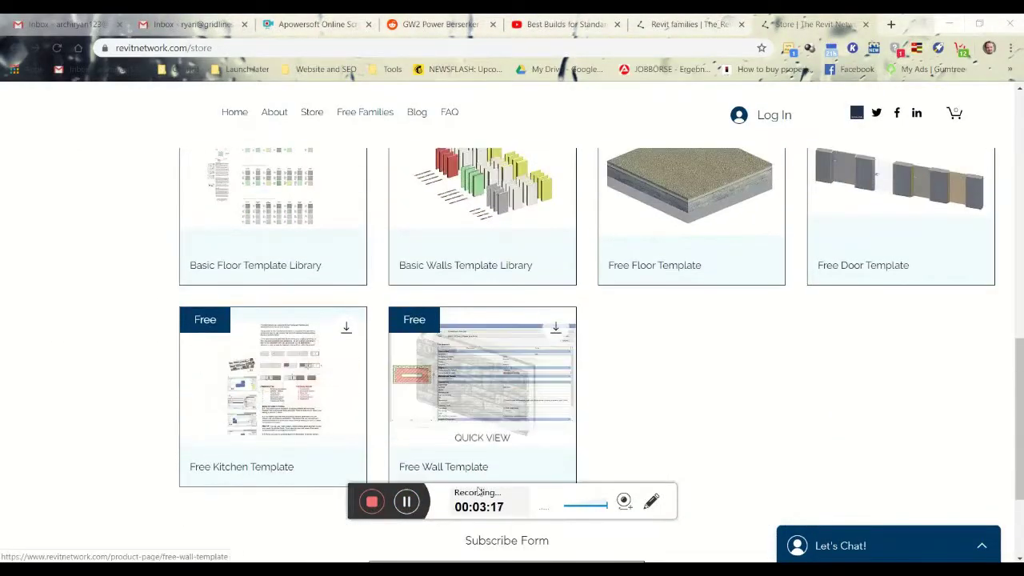
pyautogui.scroll(10, 899, 402)
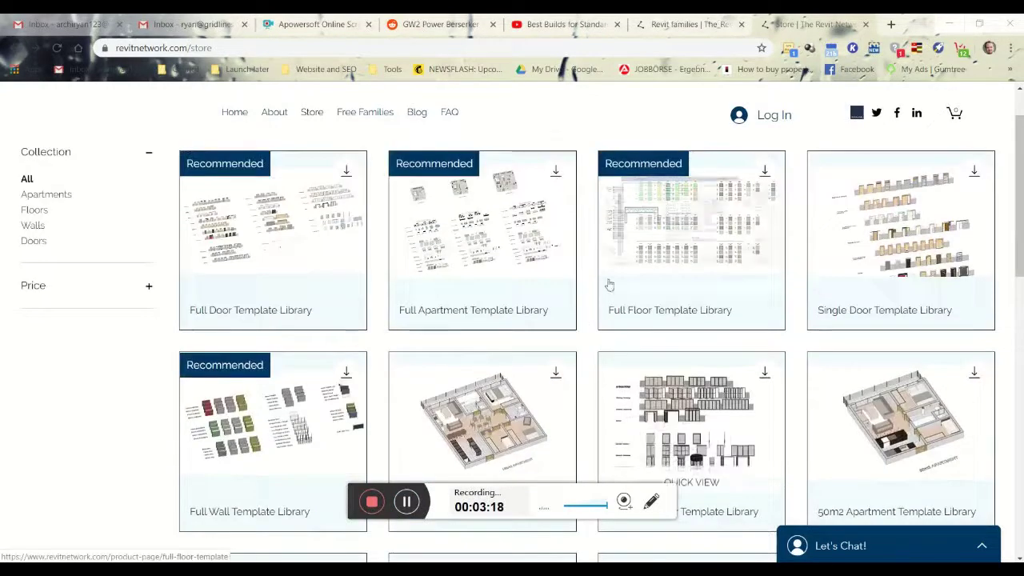